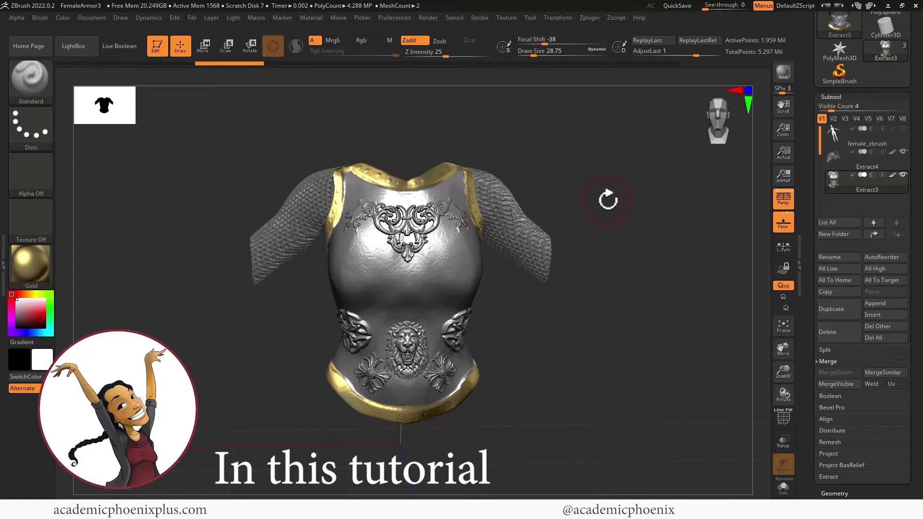
mouse_move(603, 198)
mouse_down()
mouse_move(552, 200)
mouse_move(610, 203)
mouse_move(594, 194)
mouse_move(615, 196)
mouse_move(568, 196)
mouse_move(617, 194)
mouse_move(589, 198)
mouse_up()
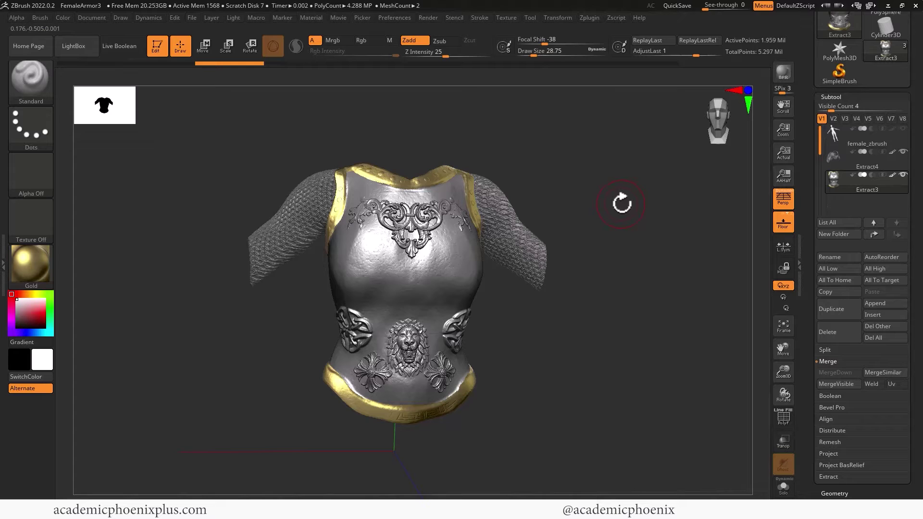
drag(617, 201, 626, 200)
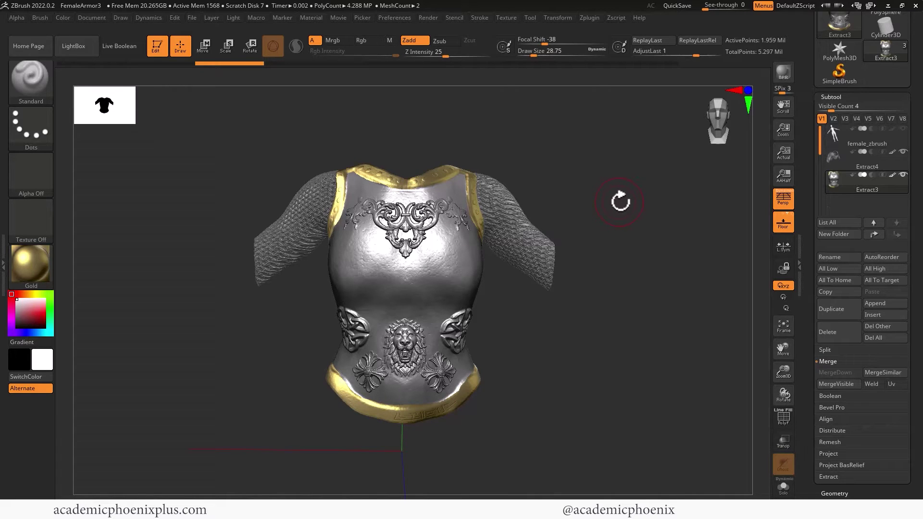
drag(623, 201, 600, 186)
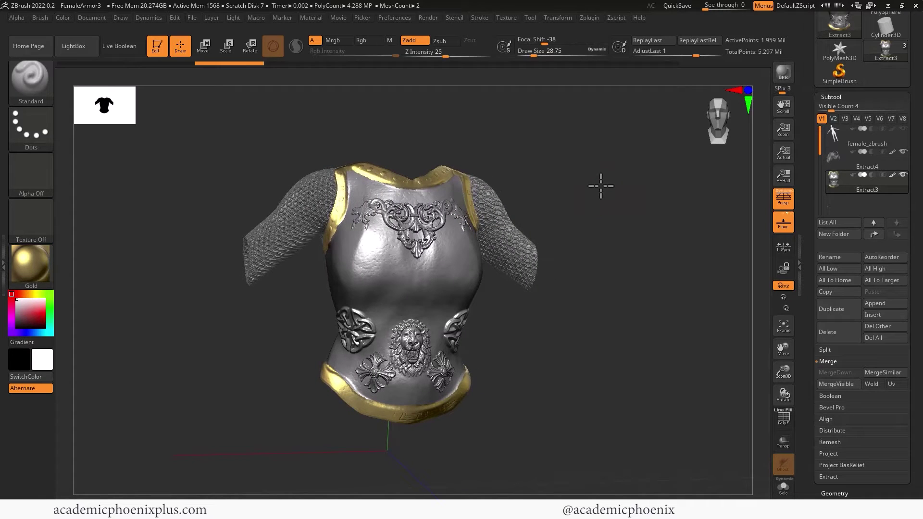
Step: Delete the female_zbrush body subtool, leaving only the armor pieces
click(835, 138)
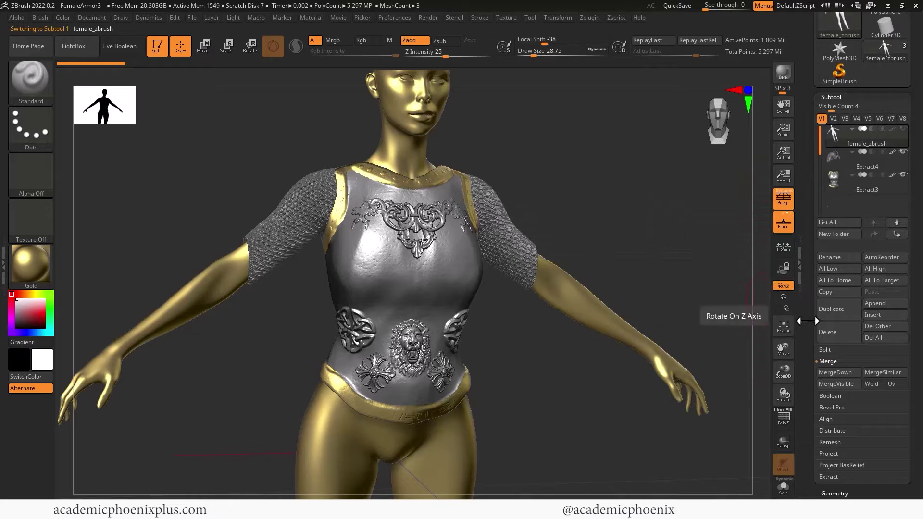
click(827, 332)
click(750, 354)
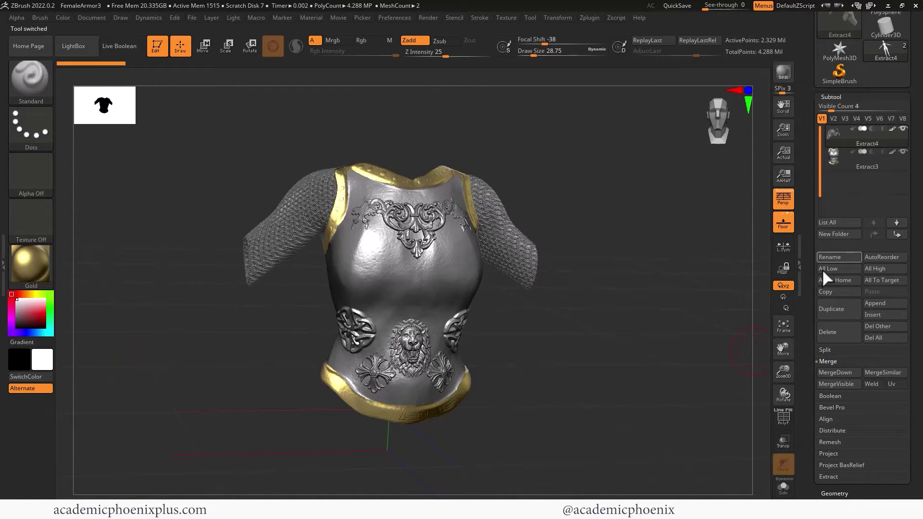
Step: Merge the chainmail sleeves subtool down into the breastplate subtool and accept the merge
mouse_move(812, 287)
mouse_down()
mouse_move(811, 259)
mouse_move(809, 270)
mouse_up()
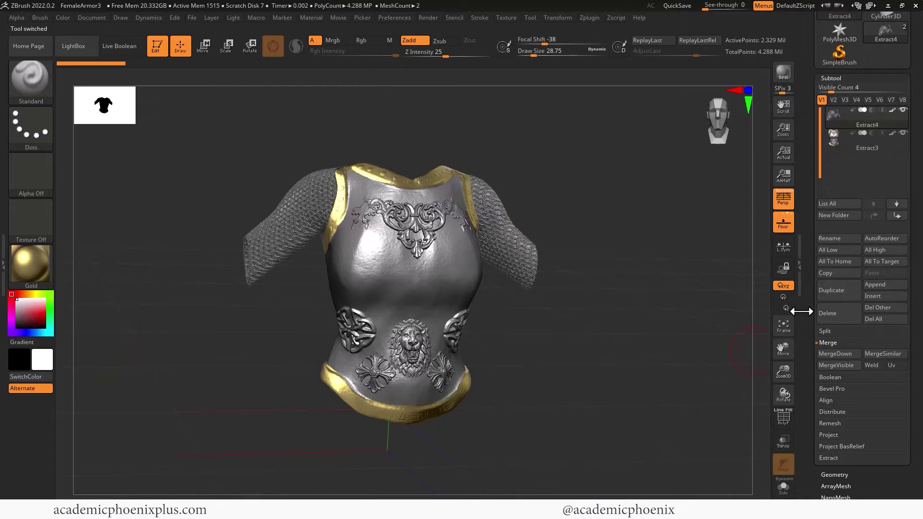
mouse_move(810, 129)
mouse_down()
mouse_move(809, 140)
mouse_move(810, 129)
mouse_up()
click(829, 357)
click(744, 375)
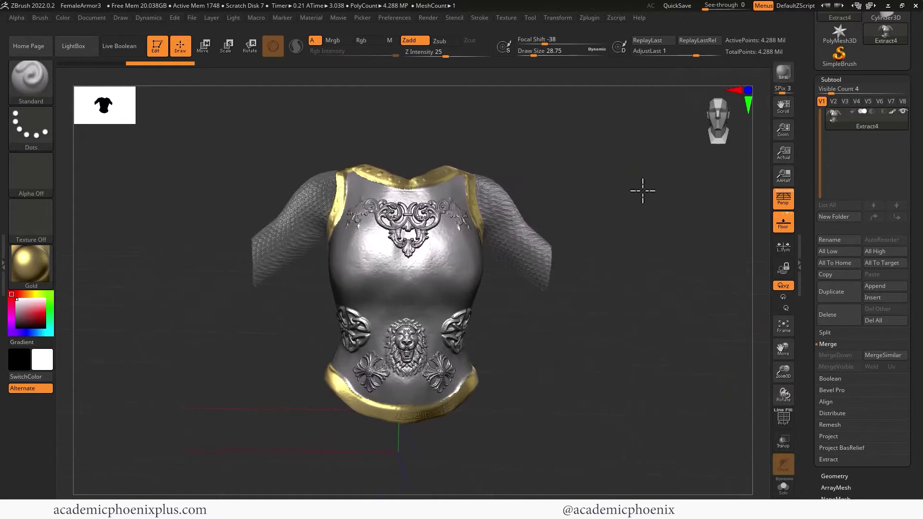
Step: Show the polyframe on the merged armor to check its polygroups, and hide it again
click(784, 417)
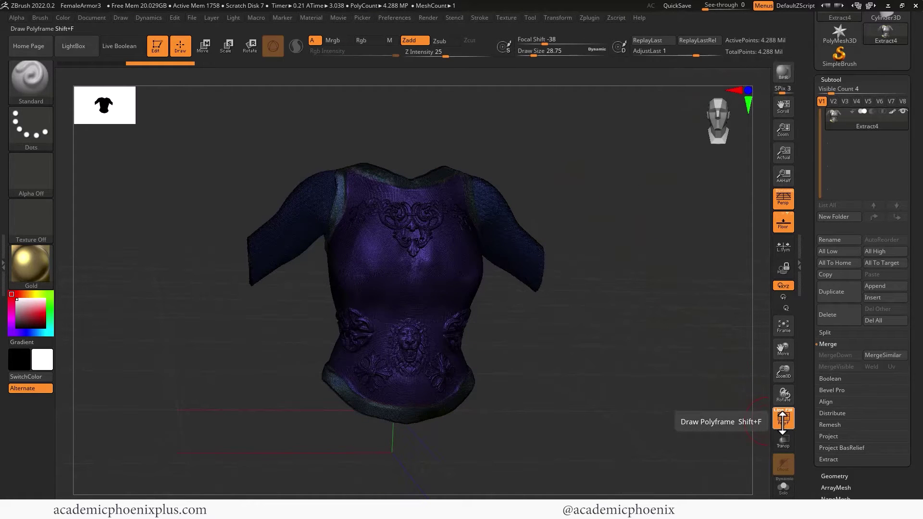
click(784, 417)
mouse_move(654, 217)
mouse_down()
mouse_move(606, 215)
mouse_move(653, 216)
mouse_move(646, 224)
mouse_up()
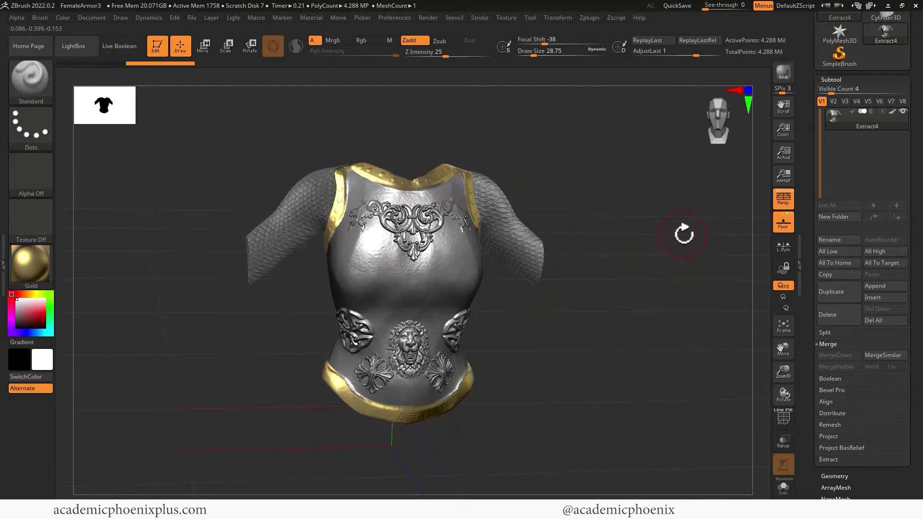
Step: Export the merged high-poly armor as an OBJ file named HP_FemaleArmor
drag(811, 125, 812, 268)
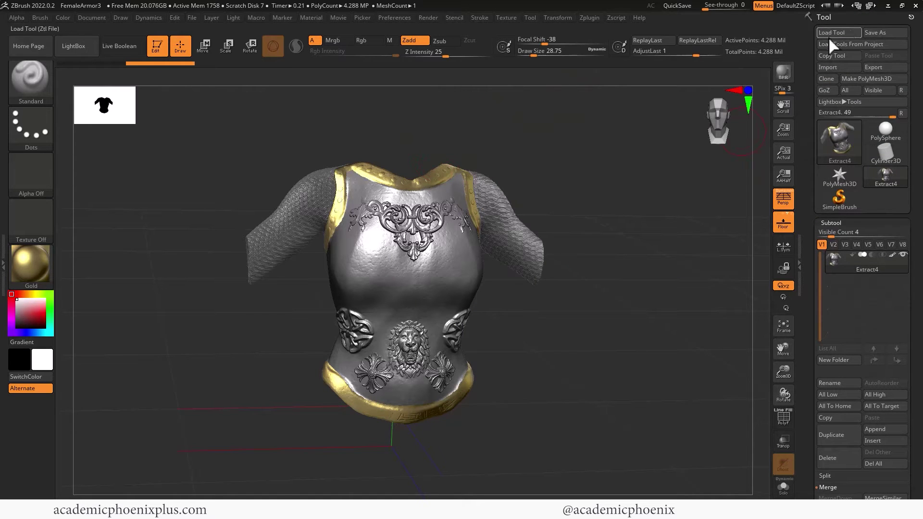
click(894, 65)
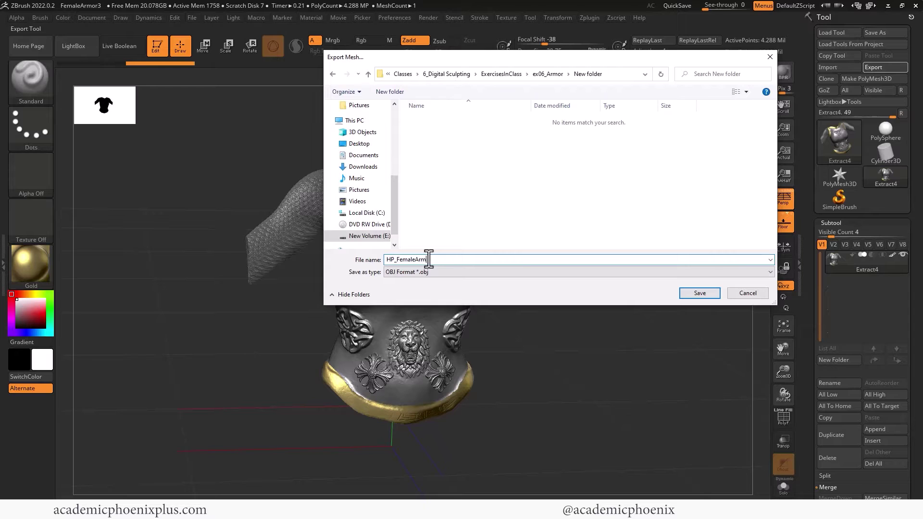
text(HP_FemaleArmor)
key(Return)
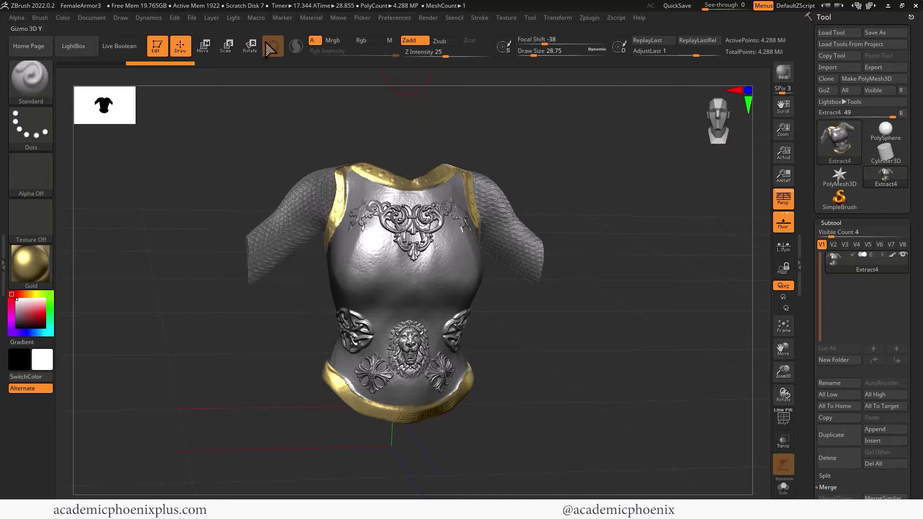
Step: Retopologize the armor with ZRemesher at a Target Polygons Count of 5 with Adapt enabled
drag(633, 211, 682, 238)
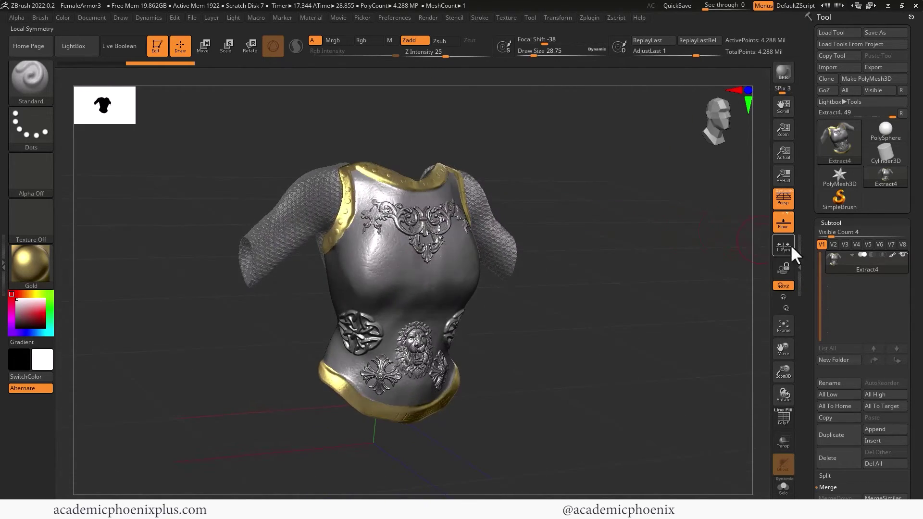
drag(806, 251, 805, 206)
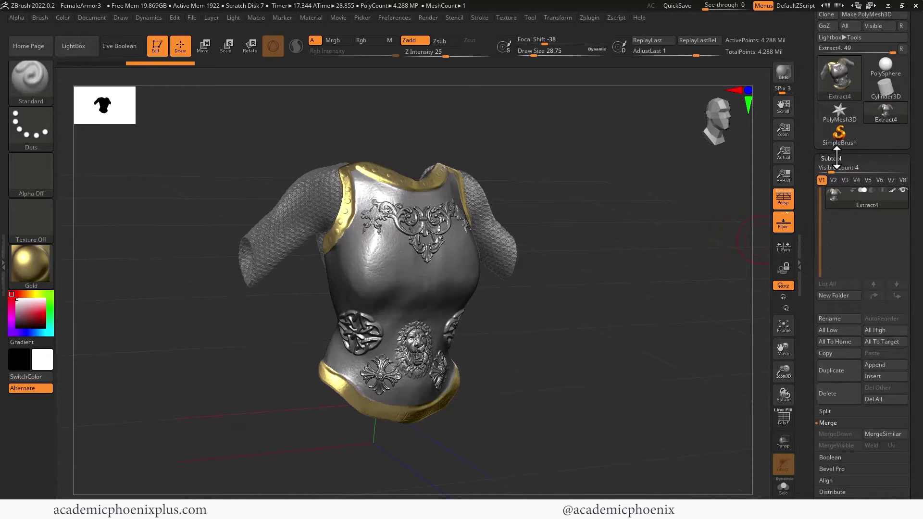
drag(808, 169, 798, 130)
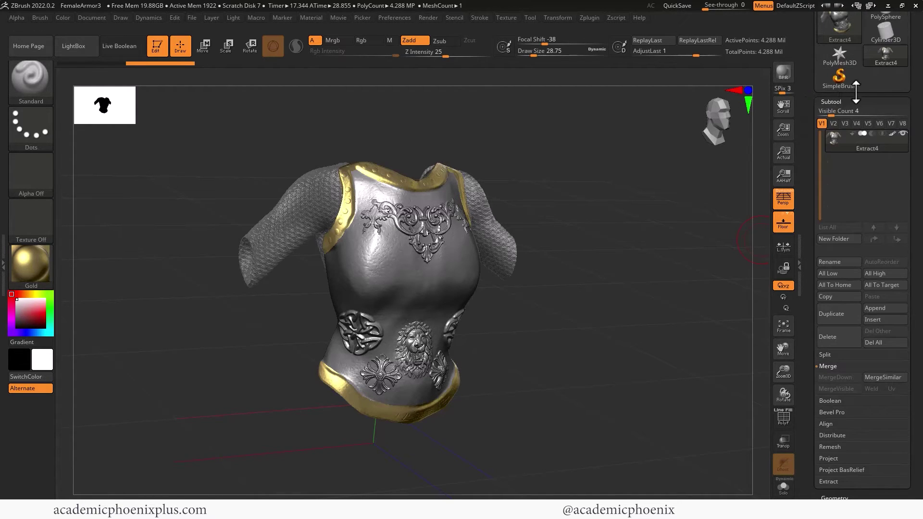
click(835, 101)
click(836, 113)
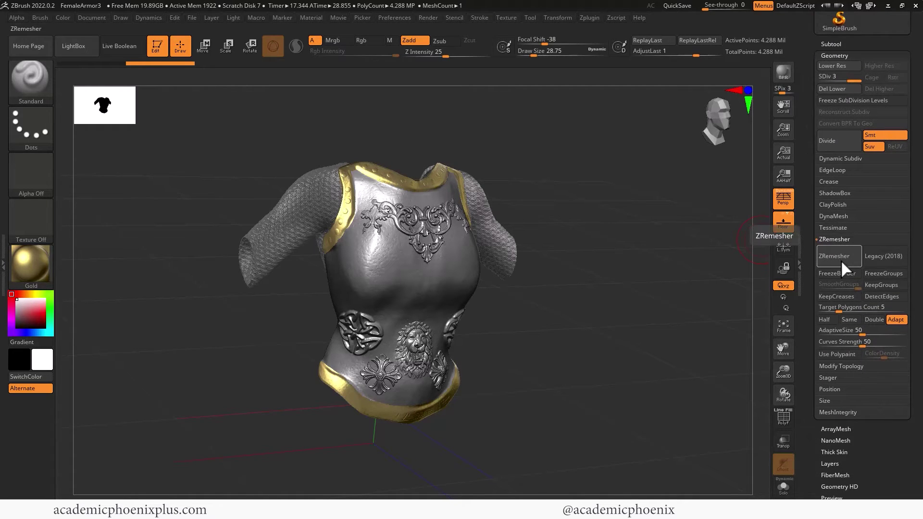
click(841, 258)
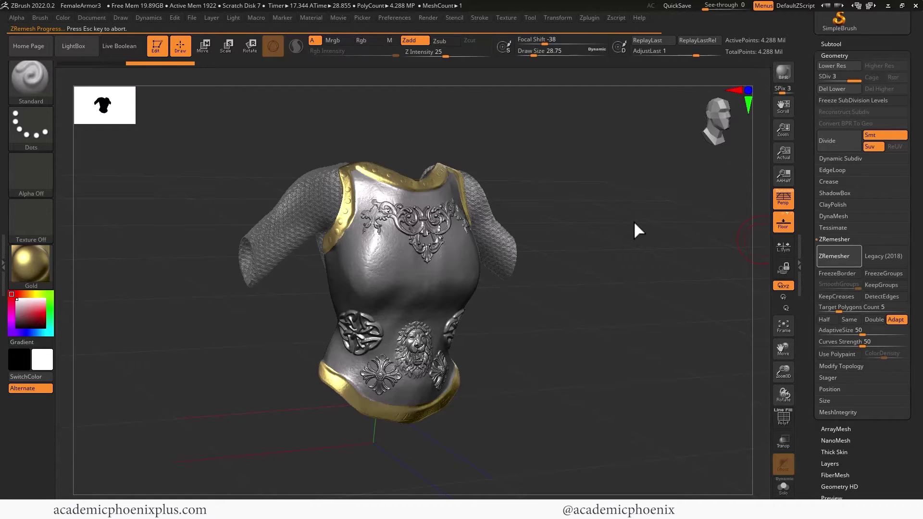
Step: Change the remeshed armor's material from Gold to MatCap Pearl Cavity
mouse_move(633, 220)
mouse_down()
mouse_move(609, 218)
mouse_move(628, 211)
mouse_up()
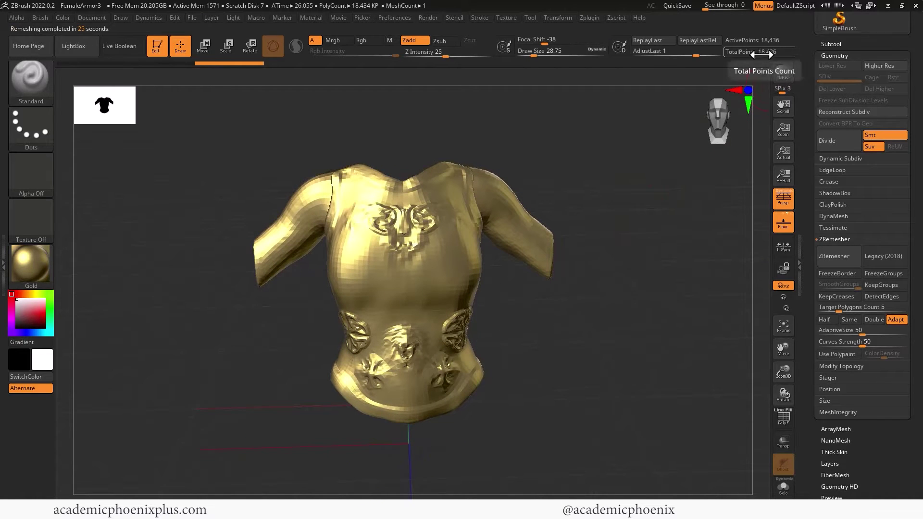
click(45, 268)
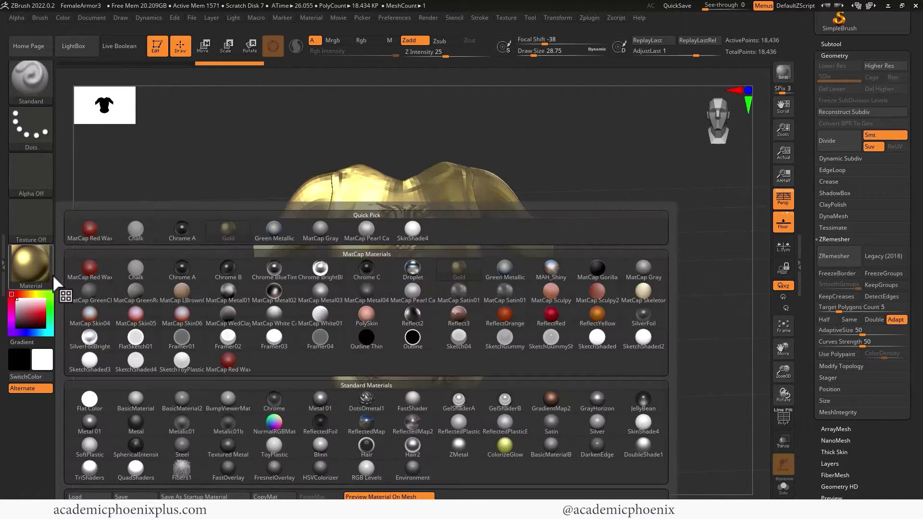
click(413, 294)
Step: Toggle the polyframe to examine the topology of the remeshed armor from an angle
drag(612, 274, 635, 274)
click(784, 419)
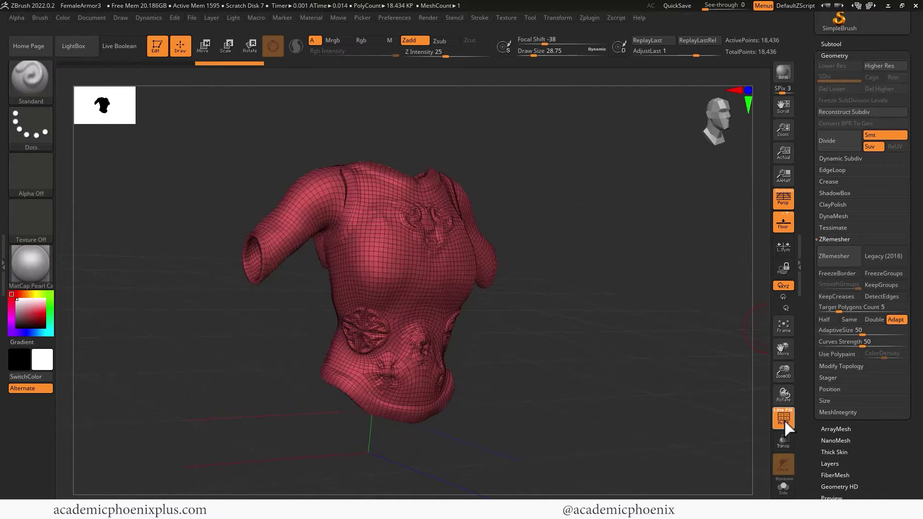
click(783, 420)
click(782, 423)
click(783, 425)
Step: Run ZRemesher again on the low-poly armor and check the simplified belly and chest ornaments
shift+drag(653, 354, 680, 326)
click(848, 255)
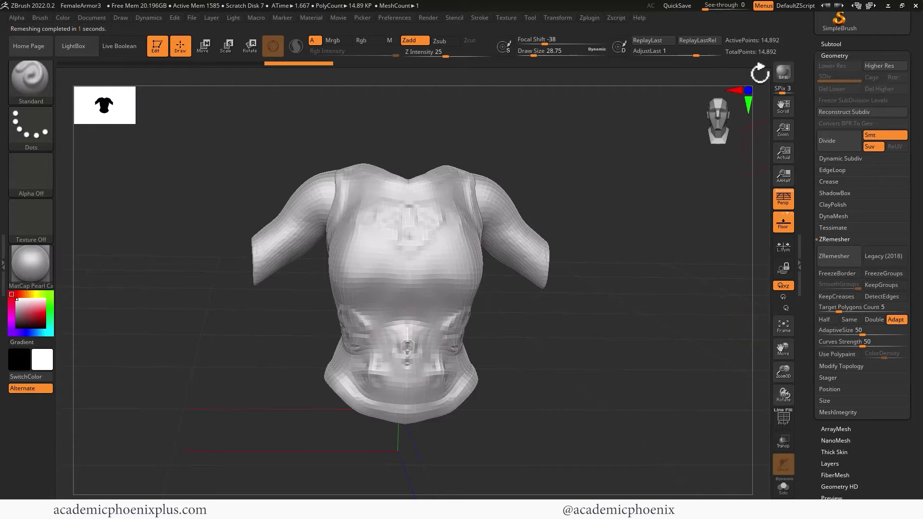
drag(604, 183, 596, 319)
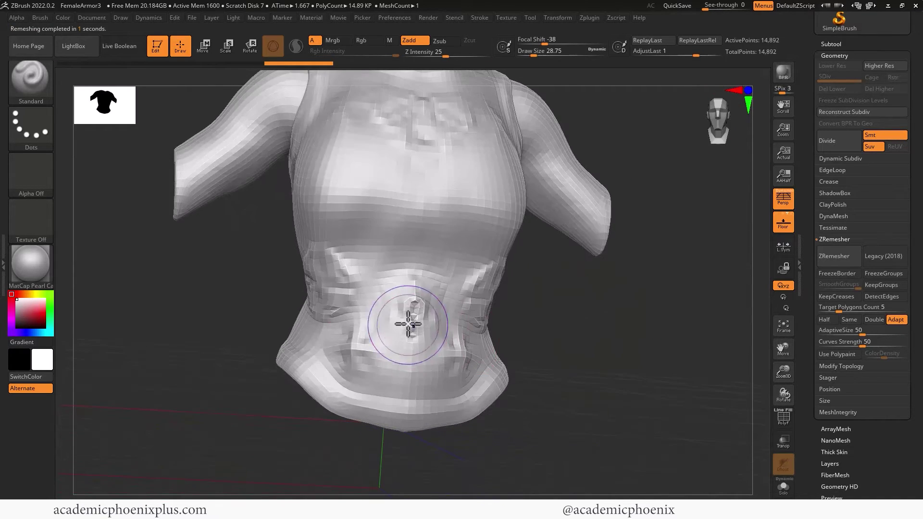
drag(480, 381, 448, 255)
drag(650, 309, 716, 363)
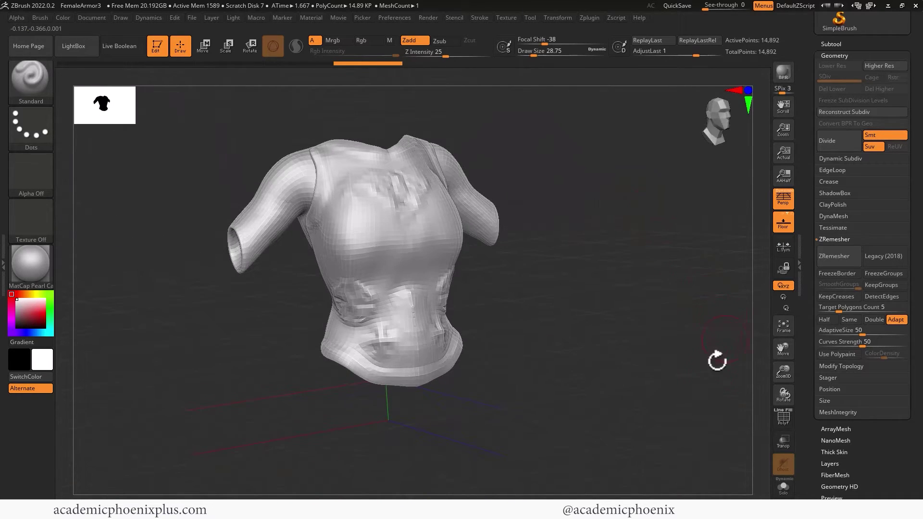
Step: Display the wireframe to inspect the second remesh's edge flow, and hide it again
click(783, 417)
drag(662, 365, 642, 239)
drag(631, 237, 600, 235)
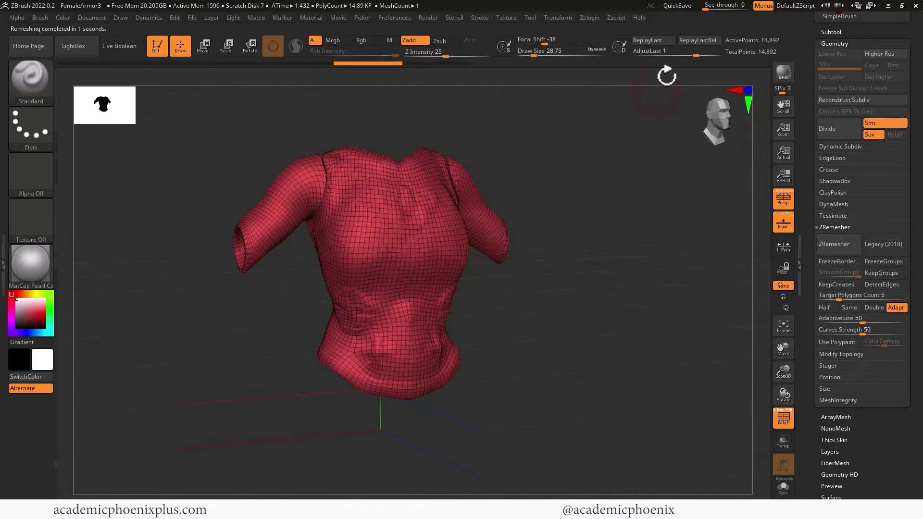
key(shift+f)
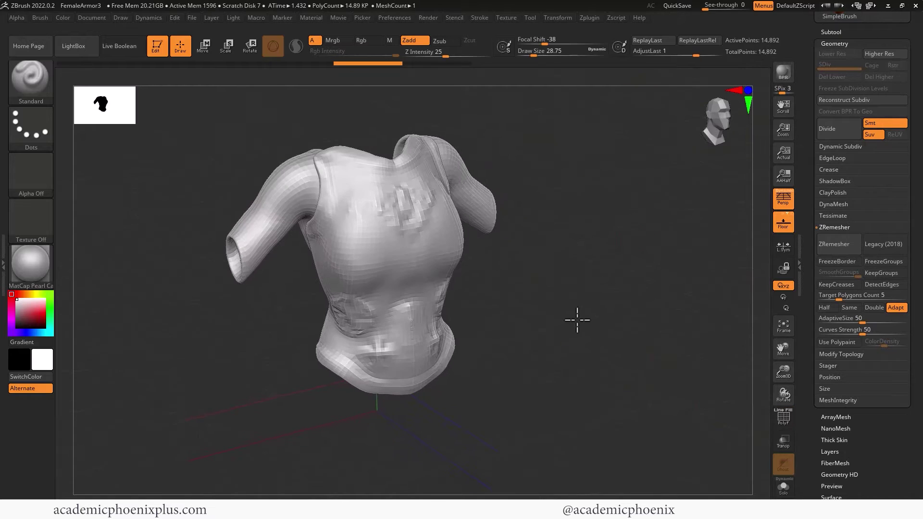
mouse_move(575, 320)
mouse_down()
mouse_move(552, 313)
mouse_move(563, 323)
mouse_move(565, 301)
mouse_move(600, 276)
mouse_up()
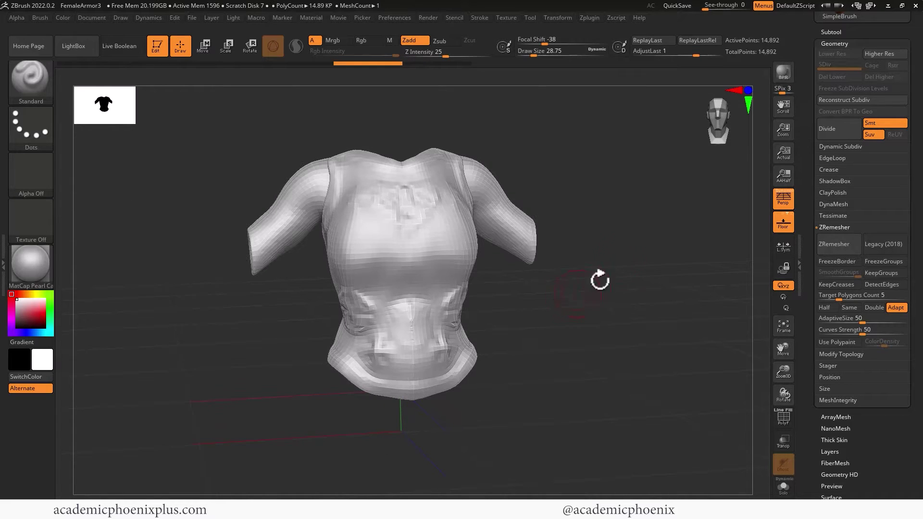
Step: Unwrap the low-poly armor's UVs in UV Master with Symmetry on and check the seams on the back
click(591, 17)
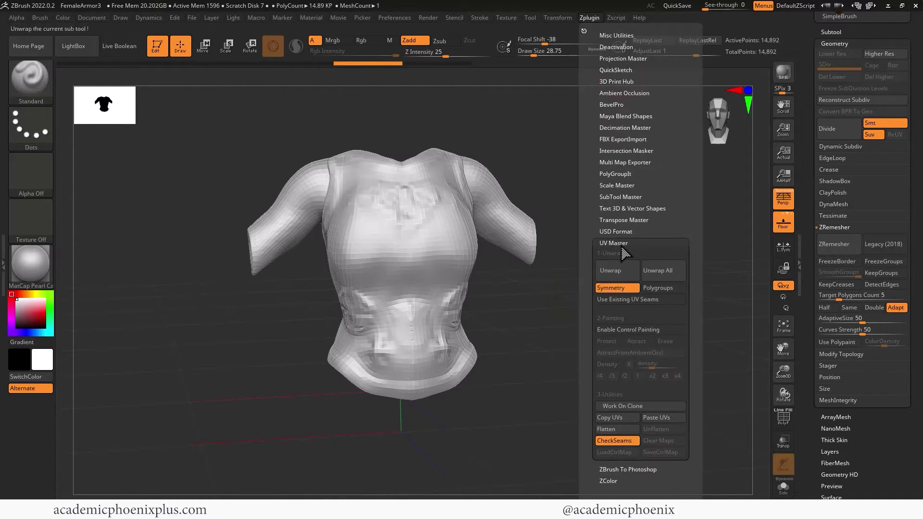
drag(619, 237, 626, 160)
click(626, 160)
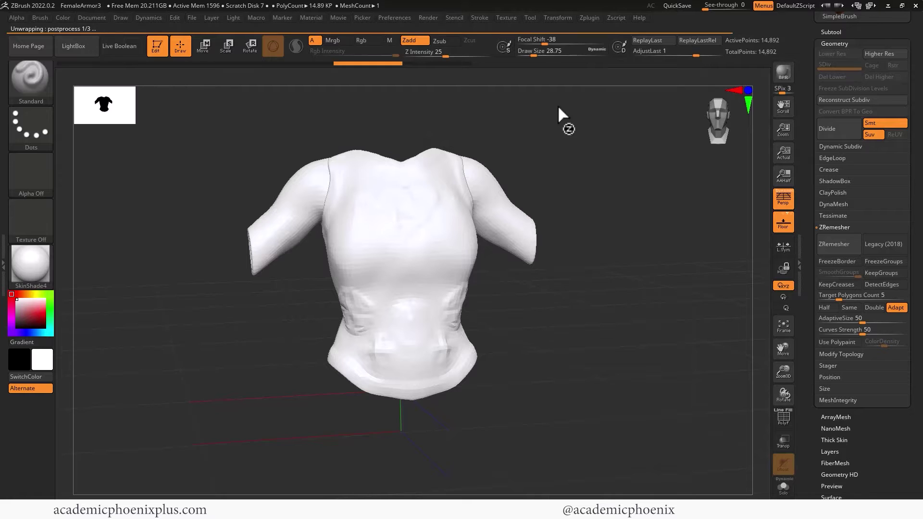
drag(515, 114, 659, 173)
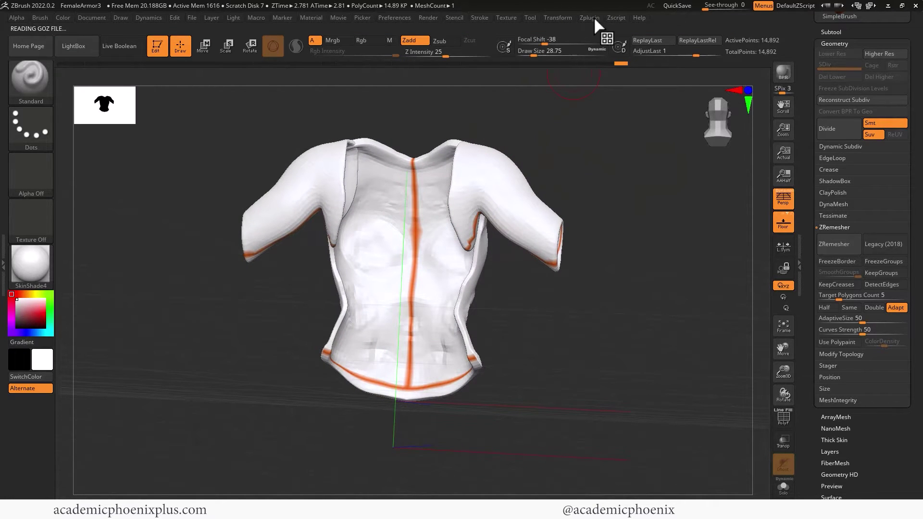
Step: Toggle UV Master's CheckSeams off and back on to compare the seam placement
click(593, 17)
click(611, 440)
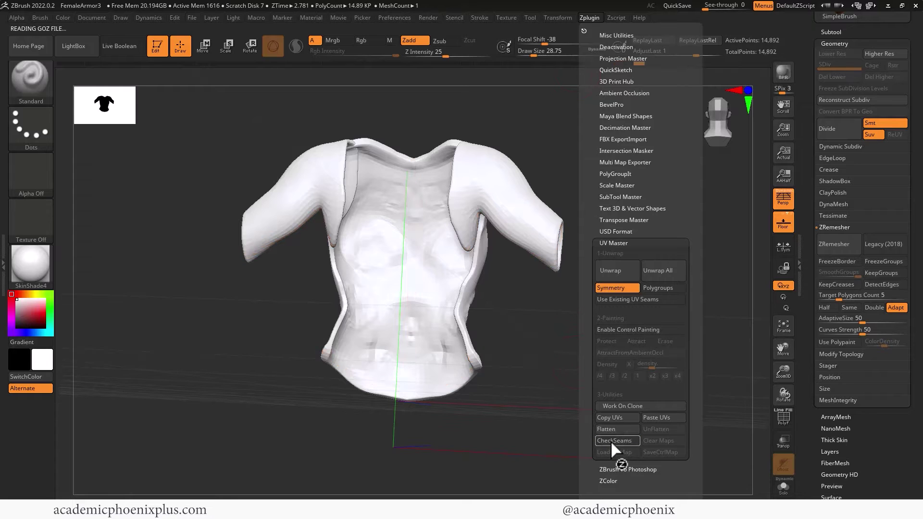
click(611, 440)
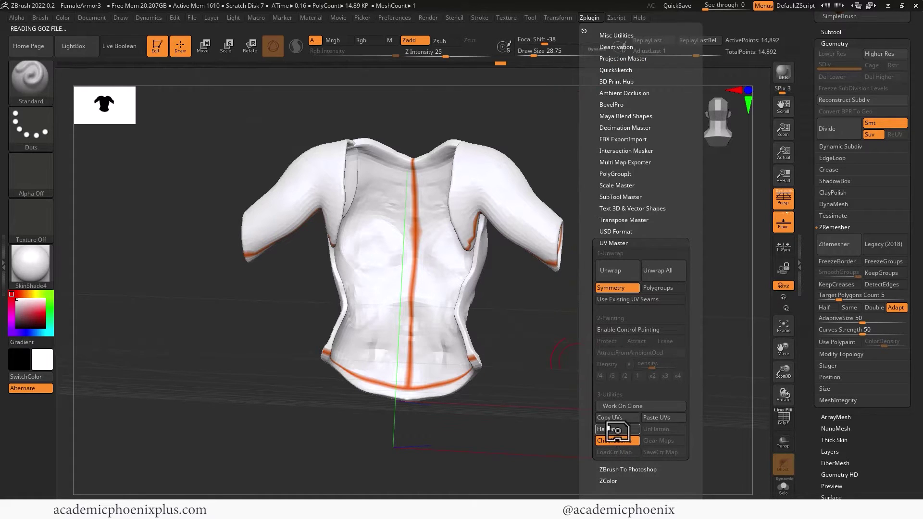
Step: Flatten the armor to view its UV layout, and unflatten it back to the 3D mesh
click(613, 429)
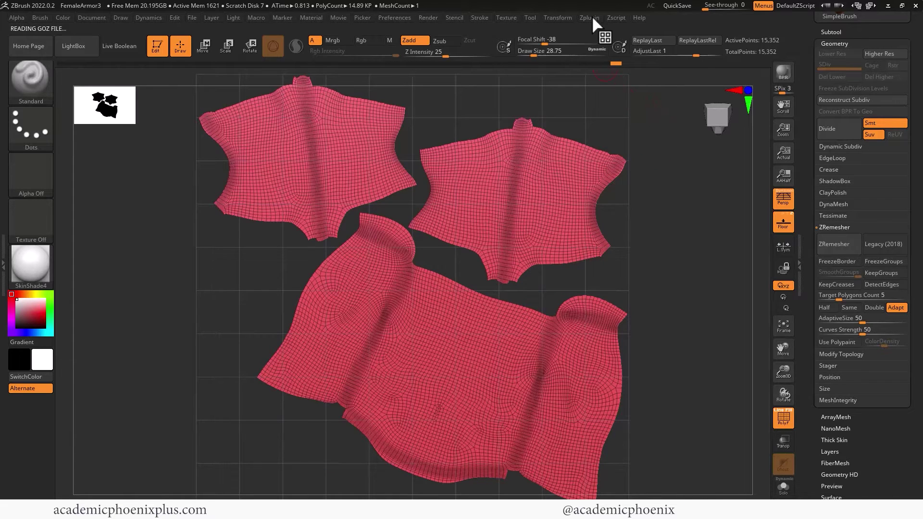
click(593, 19)
click(652, 428)
mouse_move(510, 304)
mouse_down()
mouse_move(614, 307)
mouse_move(524, 301)
mouse_up()
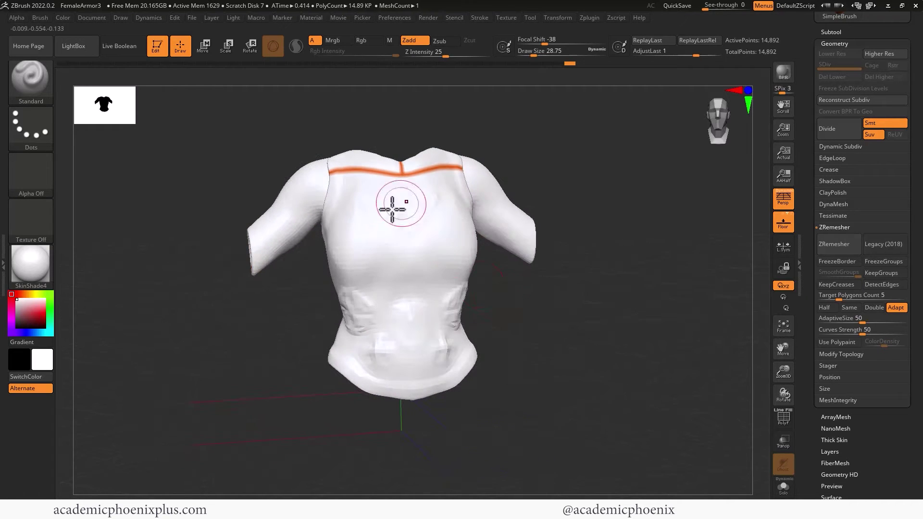
drag(618, 301, 663, 197)
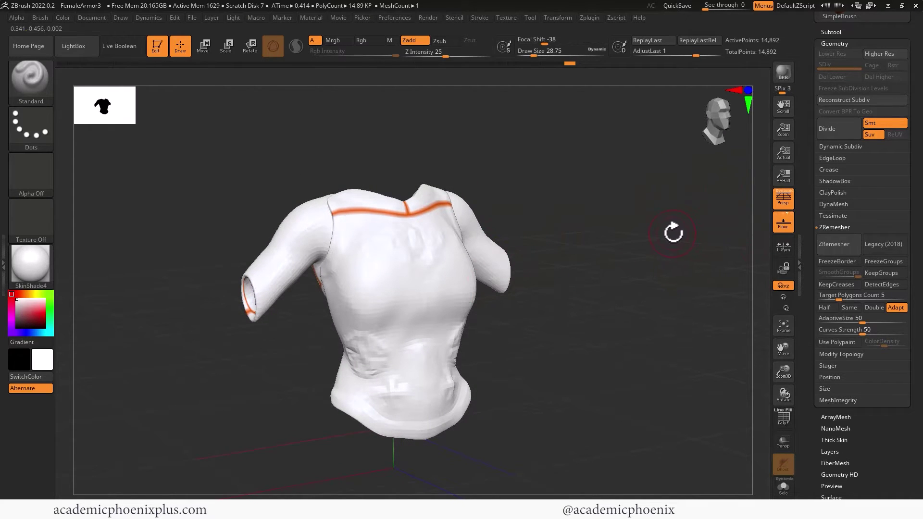
drag(672, 232, 726, 323)
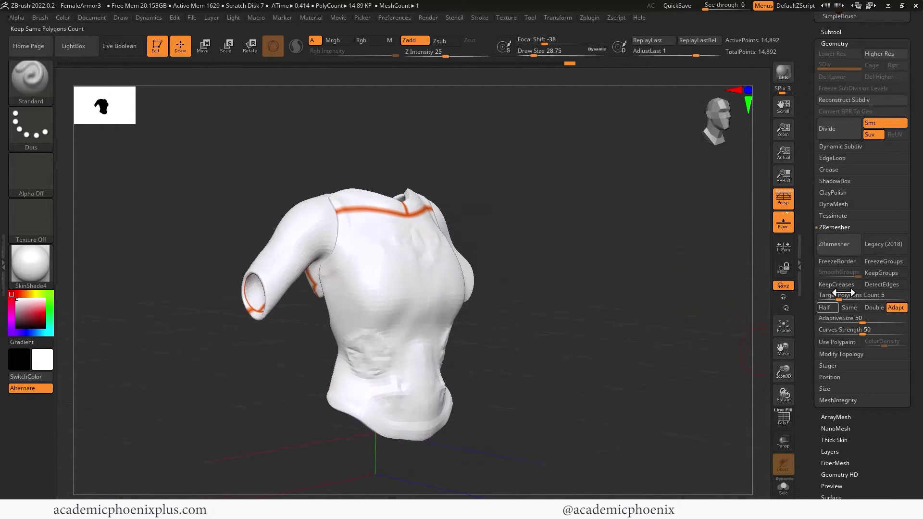
Step: Export the UV-unwrapped low-poly armor as an OBJ named LP_FemaleArmpr in the same folder as the high-poly file
click(828, 227)
scroll(799, 296, up, 5)
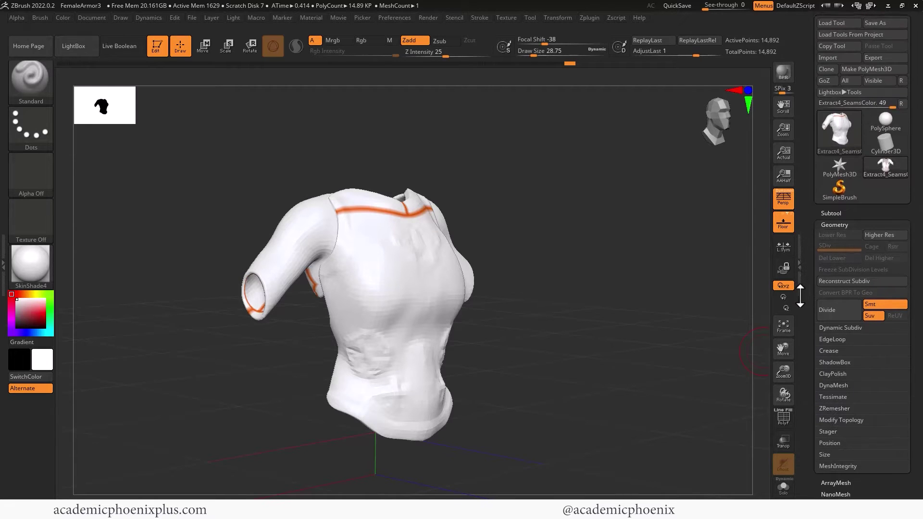
scroll(800, 295, up, 1)
mouse_move(597, 224)
mouse_down()
mouse_move(564, 226)
mouse_move(595, 227)
mouse_up()
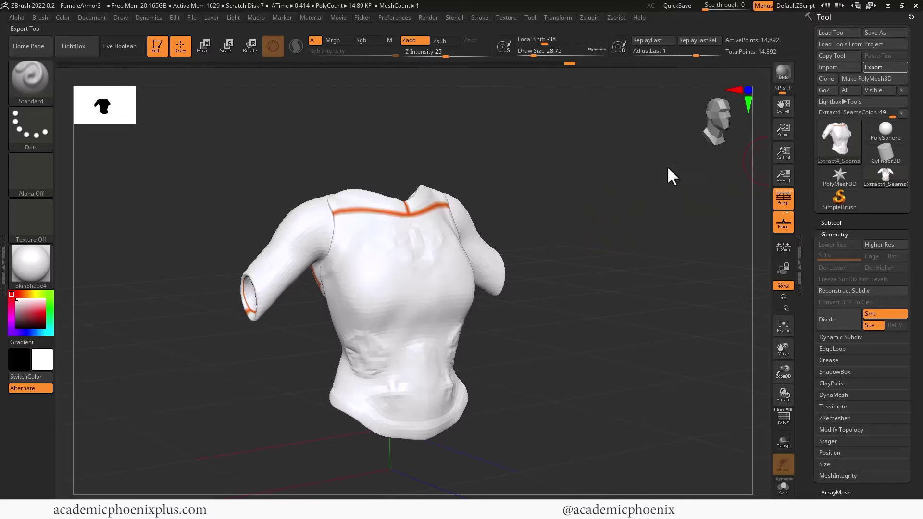
click(440, 155)
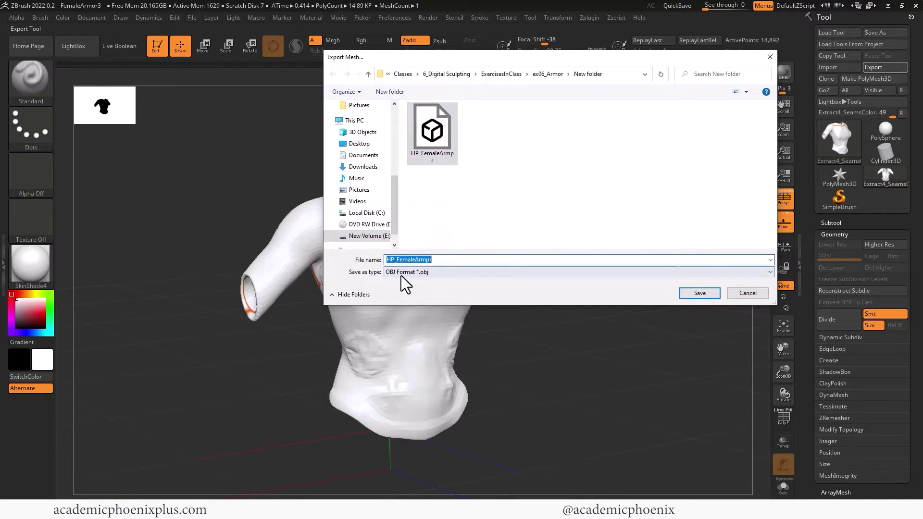
key(Home)
key(Delete)
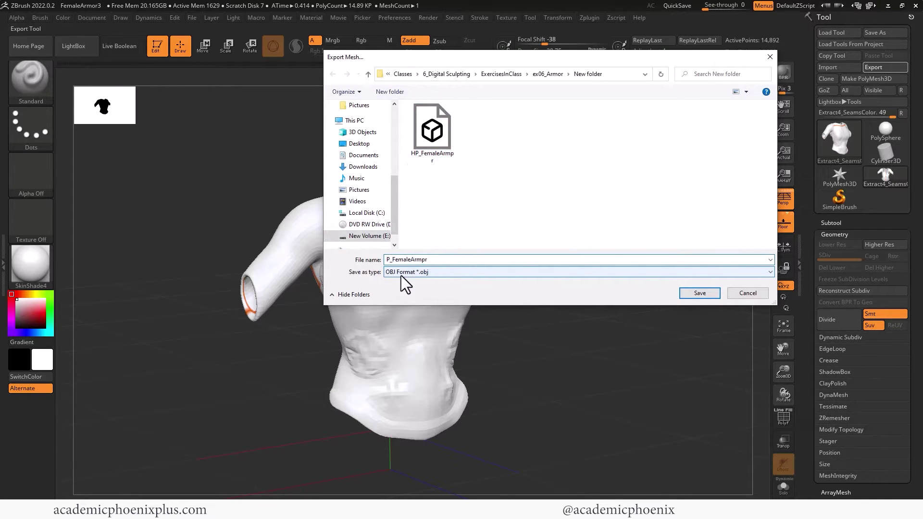
key(Return)
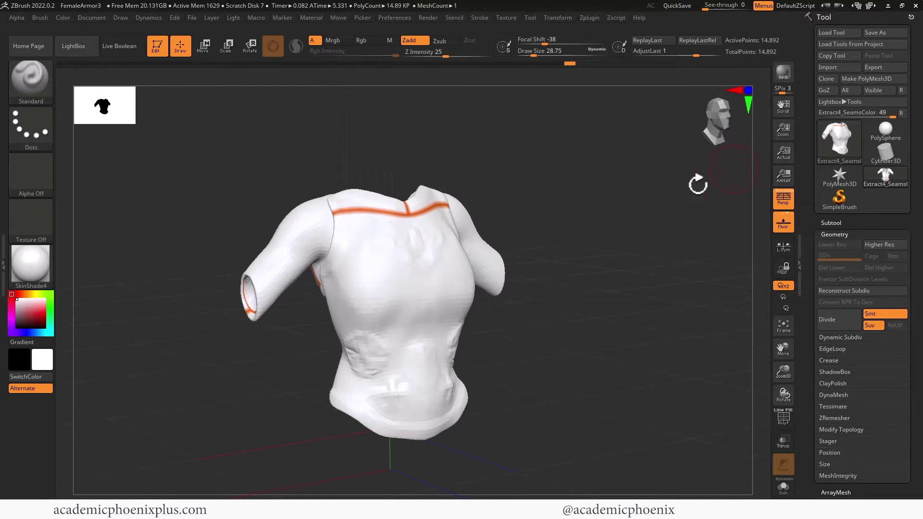
shift+drag(596, 253, 614, 244)
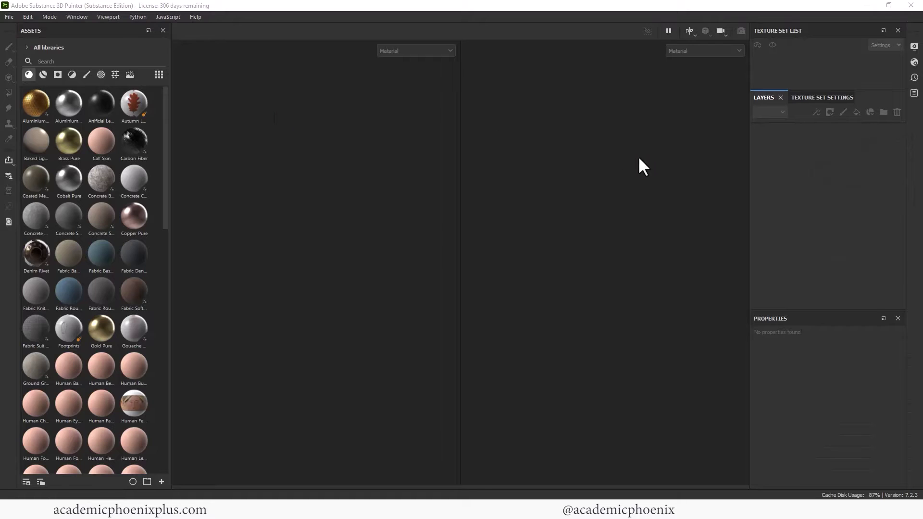
Step: In Adobe Substance 3D Painter, create a new project from LP_FemaleArmpr.obj with a document resolution of 2048
click(10, 18)
click(19, 27)
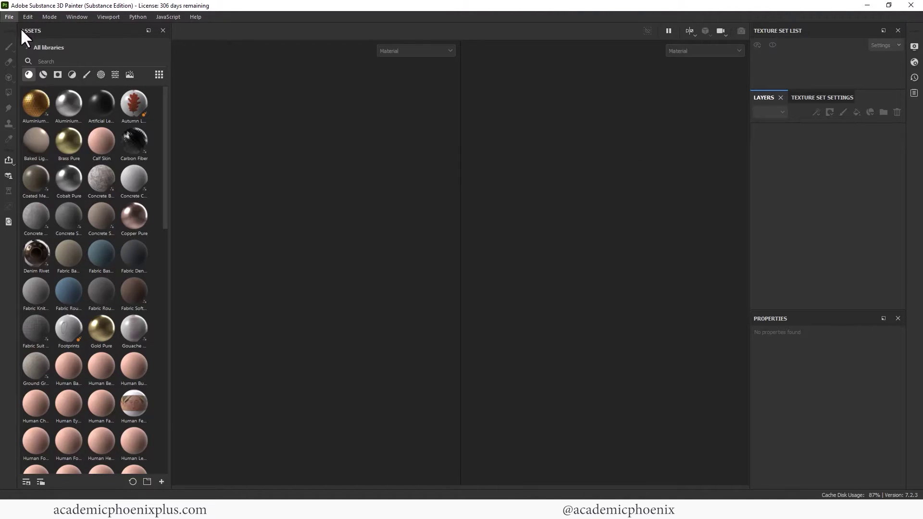
click(555, 118)
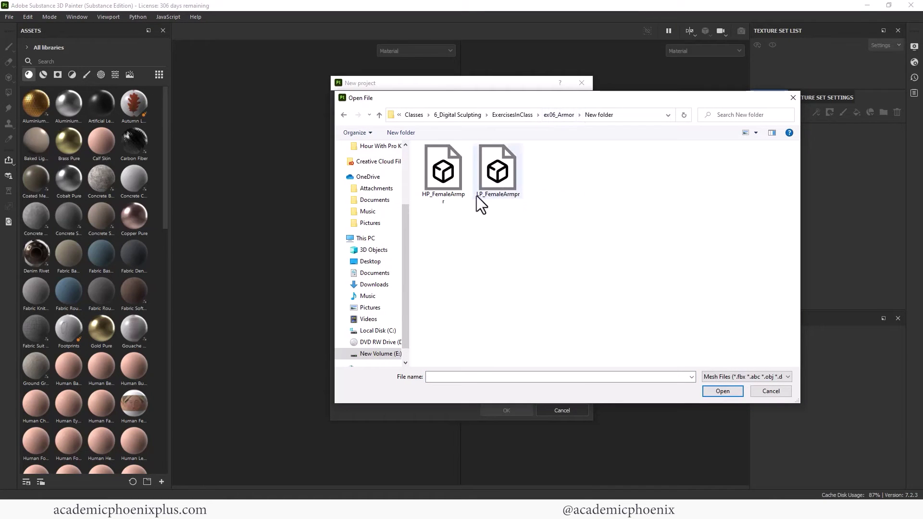
double_click(490, 183)
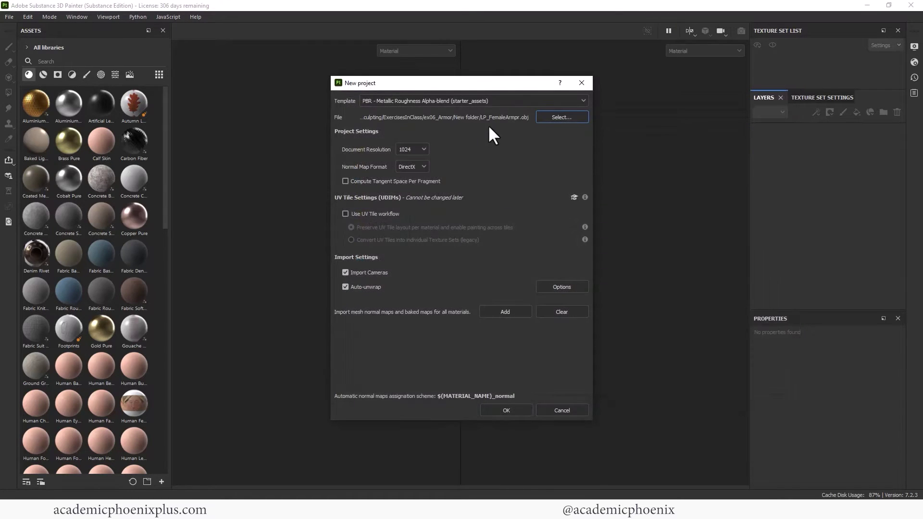
click(418, 149)
click(499, 410)
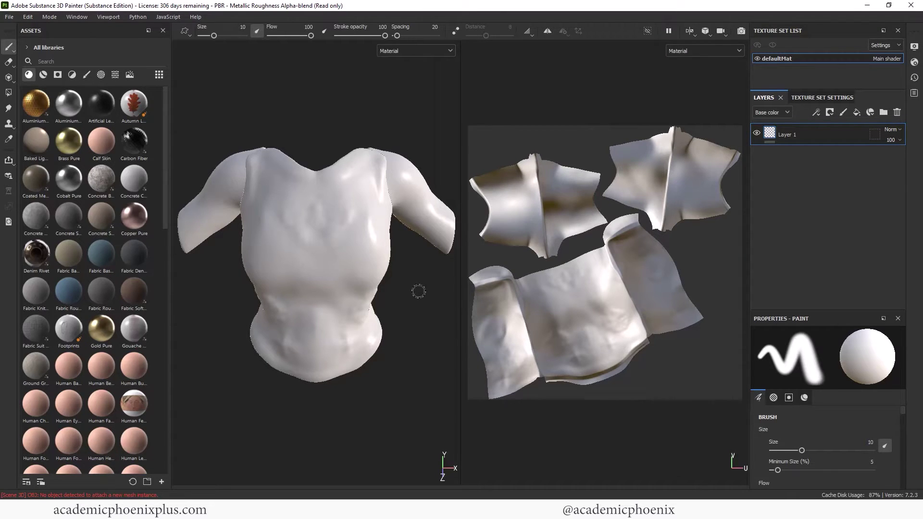
Step: Open the mesh map baking settings with output size 2048, dilation width 128 and the high-poly armor as the high definition mesh
alt+drag(418, 341, 405, 380)
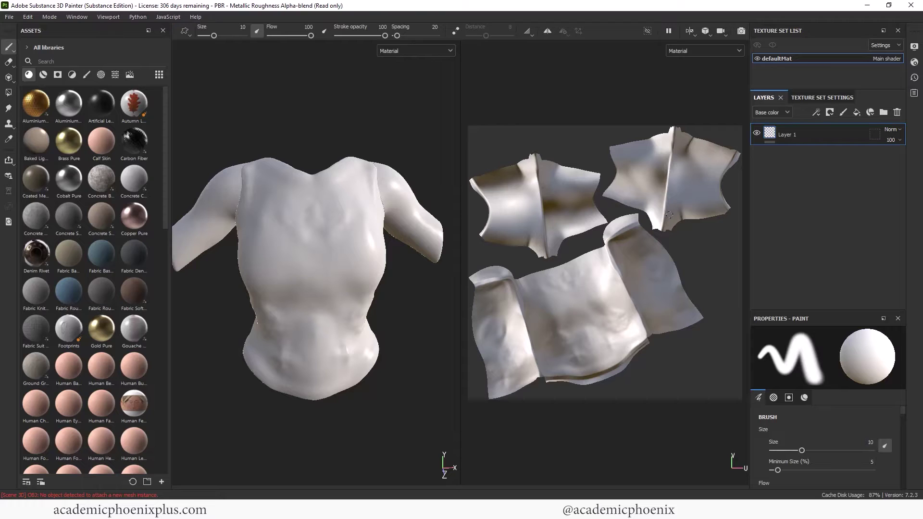
click(817, 97)
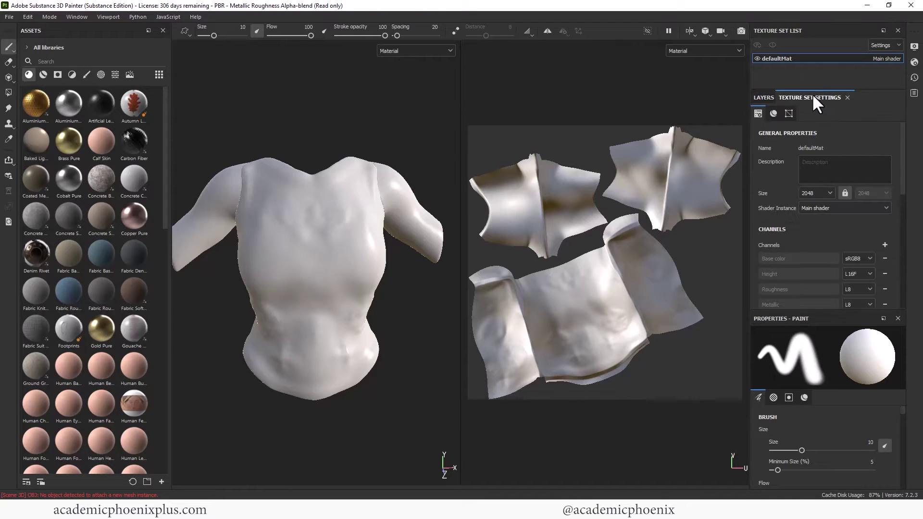
drag(904, 150, 898, 226)
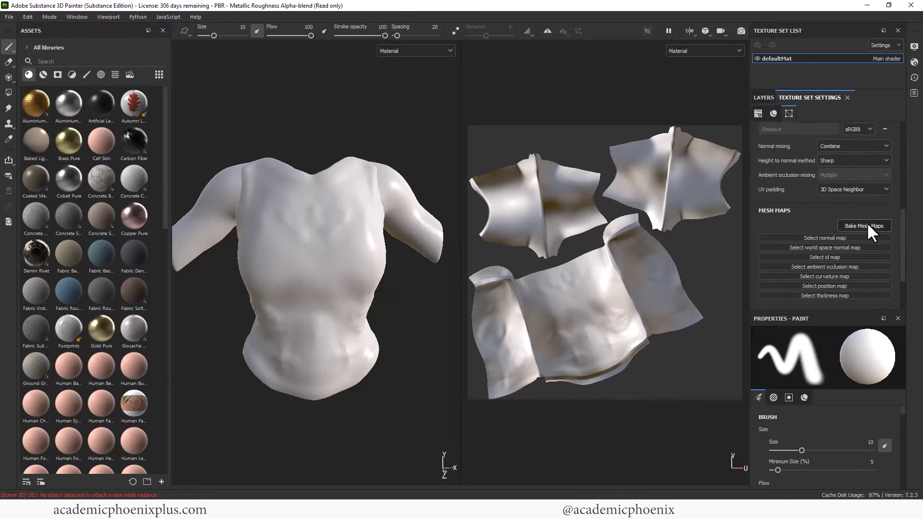
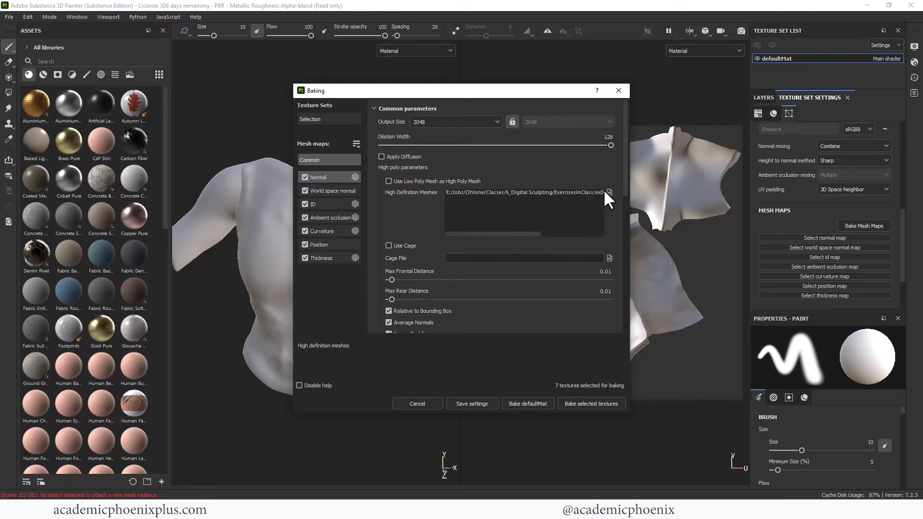
Step: Exclude the ID map from baking and set the ambient occlusion baker to 256 secondary rays with Ignore Backface set to Always
click(336, 190)
click(331, 204)
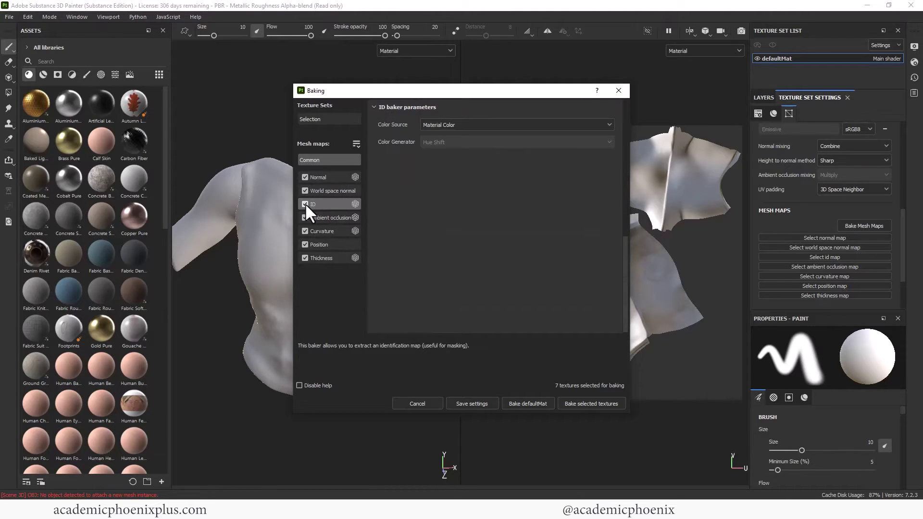
click(304, 204)
click(330, 217)
drag(440, 130, 624, 133)
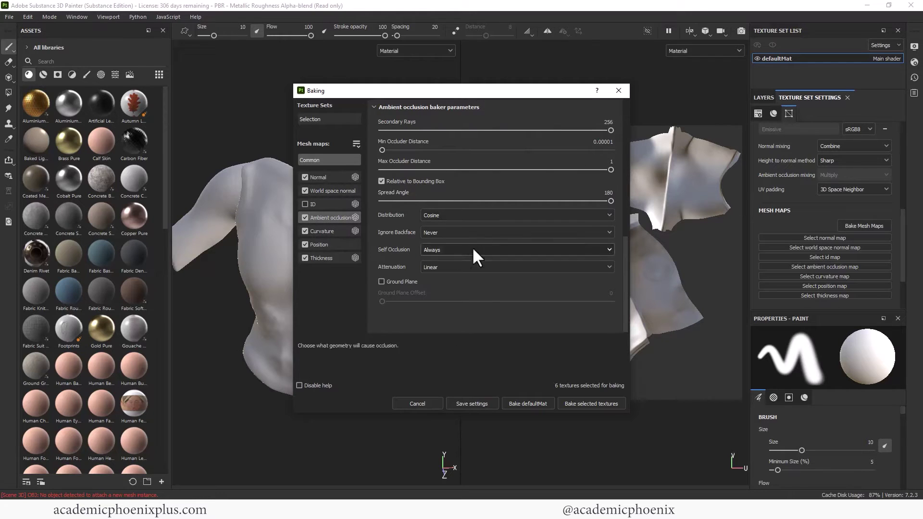
click(447, 233)
click(445, 254)
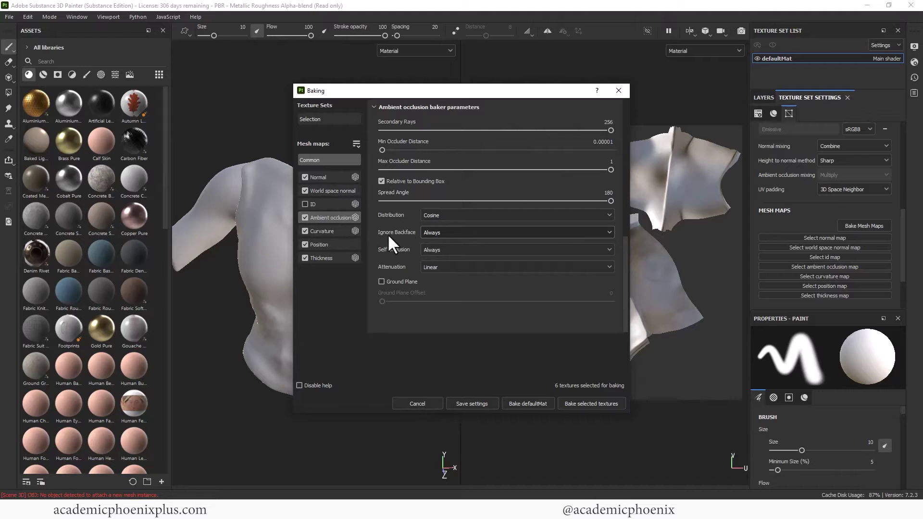
Step: Set the secondary rays to 256 for both the curvature and thickness bakers
click(317, 231)
drag(436, 143, 622, 143)
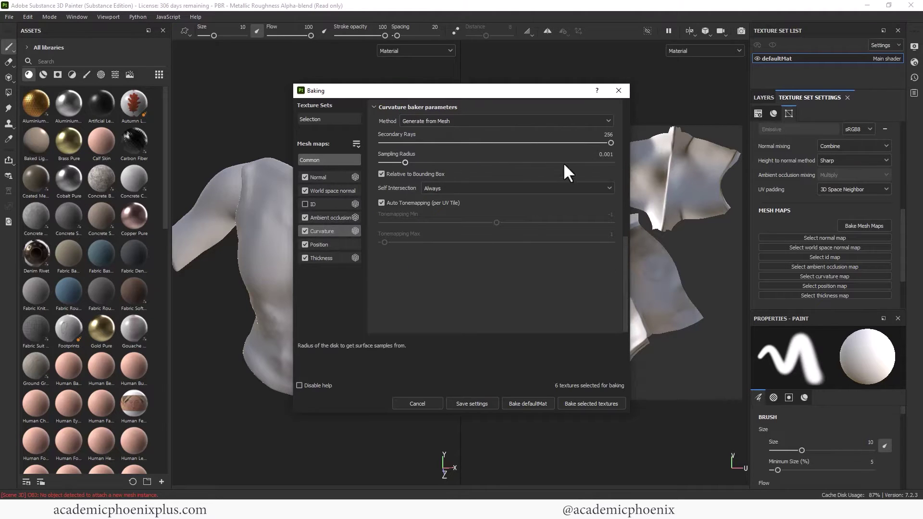
click(318, 245)
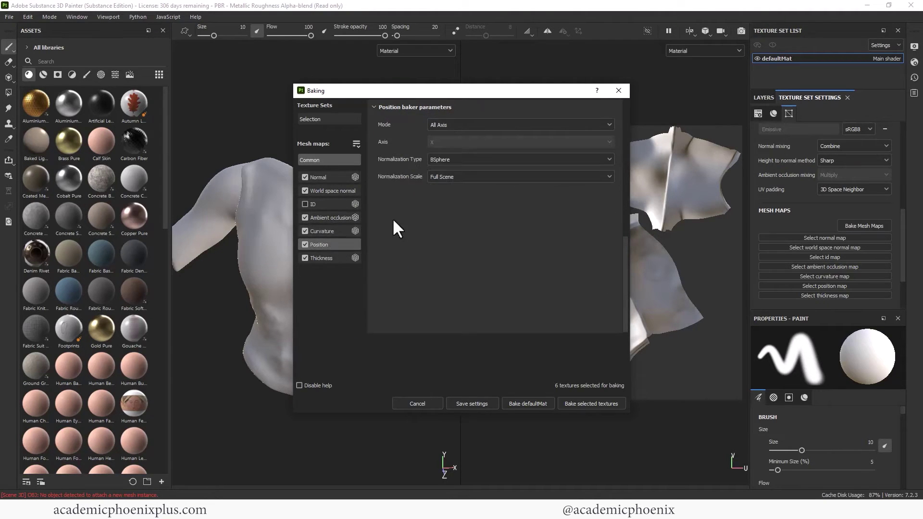
click(320, 258)
drag(441, 130, 612, 132)
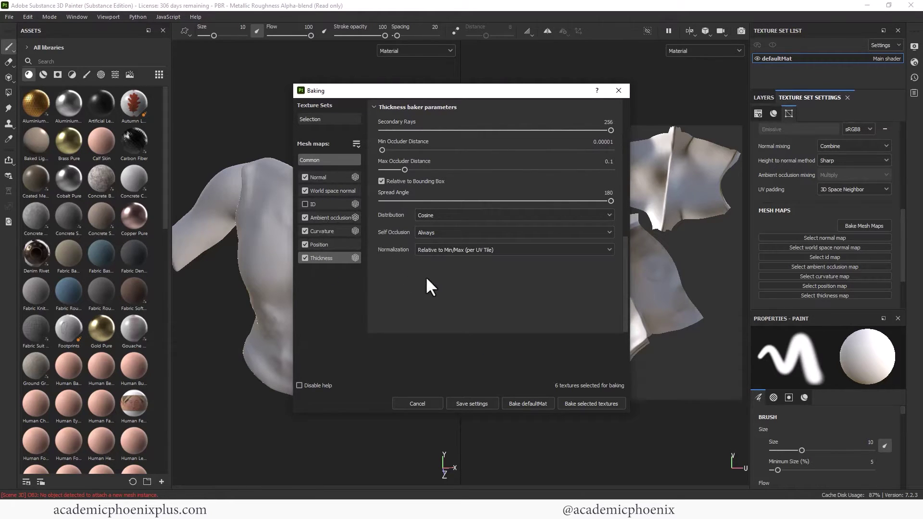
Step: Bake the selected mesh maps for the armor and dismiss the finished baking report
click(588, 405)
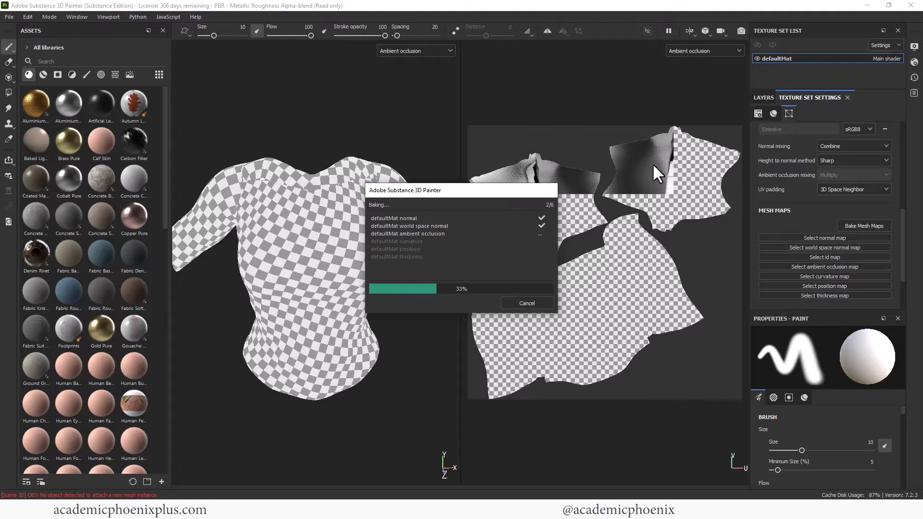
drag(479, 192, 488, 261)
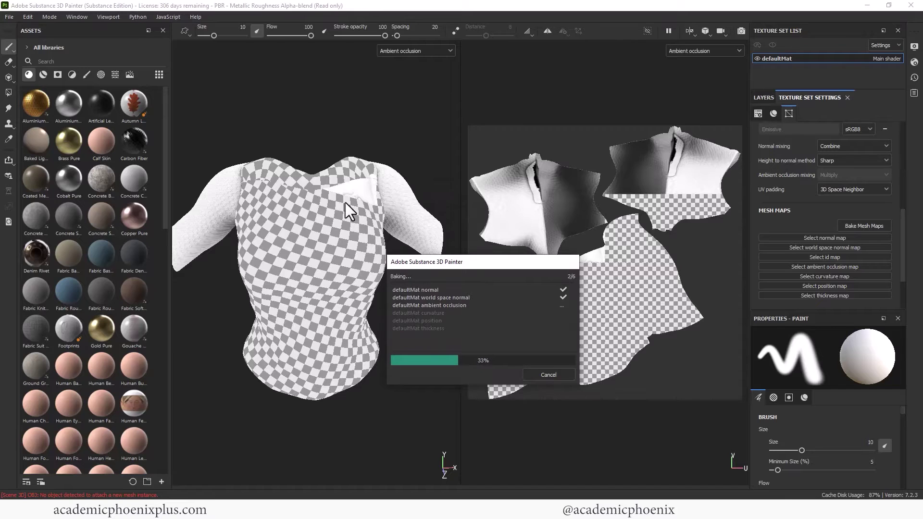
drag(500, 264, 510, 281)
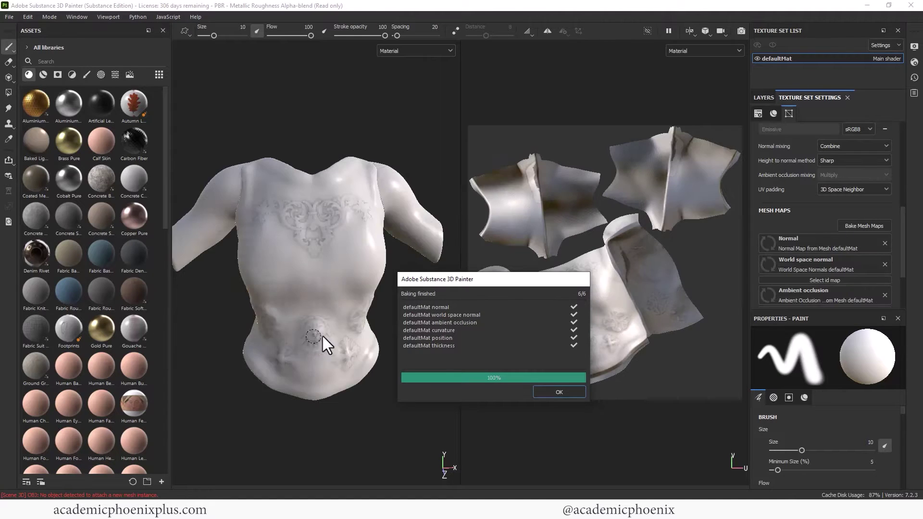
click(560, 392)
Step: Inspect the baked ornament, trim and chainmail details on the 3D armor from several angles and distances
mouse_move(397, 317)
alt+mouse_down()
mouse_move(437, 270)
mouse_move(311, 295)
mouse_move(422, 288)
mouse_move(408, 309)
mouse_move(378, 245)
alt+mouse_up()
alt+middle_drag(377, 244, 412, 314)
mouse_move(404, 151)
alt+mouse_down()
mouse_move(424, 154)
mouse_move(247, 138)
mouse_move(412, 144)
mouse_move(391, 171)
alt+mouse_up()
mouse_move(391, 172)
alt+right_down()
mouse_move(422, 180)
mouse_move(408, 236)
alt+right_up()
alt+drag(409, 236, 382, 300)
mouse_move(428, 190)
alt+mouse_down()
mouse_move(382, 159)
mouse_move(329, 161)
mouse_move(436, 158)
mouse_move(470, 124)
mouse_move(393, 165)
alt+mouse_up()
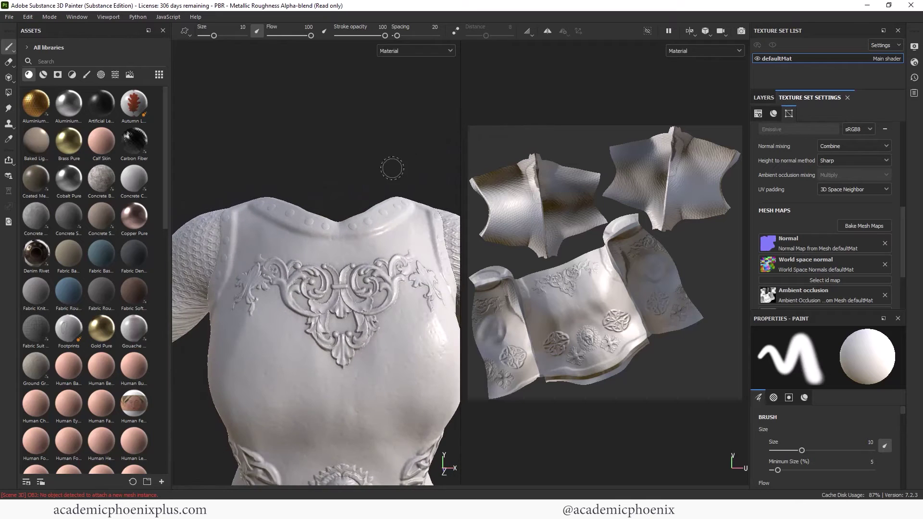
scroll(295, 158, down, 3)
alt+middle_drag(295, 159, 272, 117)
alt+drag(272, 117, 410, 274)
alt+middle_drag(410, 274, 410, 287)
scroll(381, 237, down, 2)
alt+drag(382, 237, 339, 239)
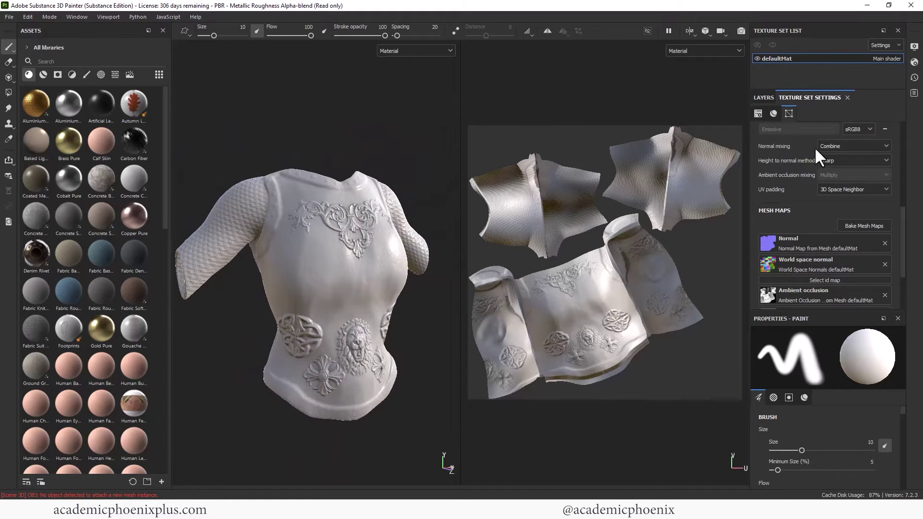
Step: Search the material assets for "gol" and apply Gold Pure to the armor as a fill layer above Layer 1
click(764, 97)
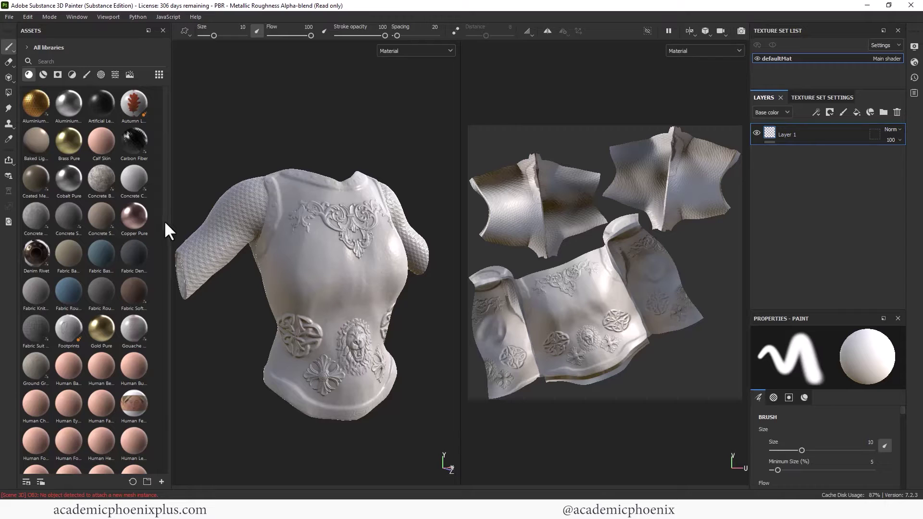
click(57, 61)
text(gol)
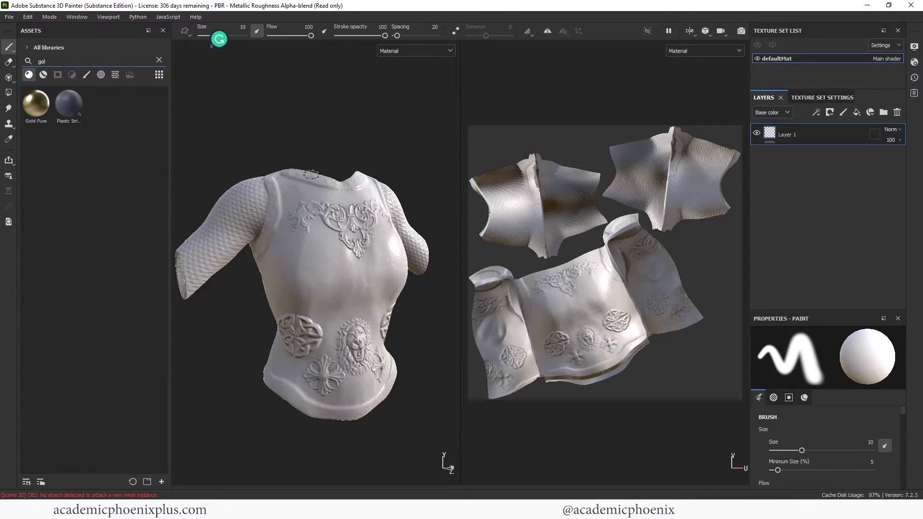
drag(24, 106, 467, 238)
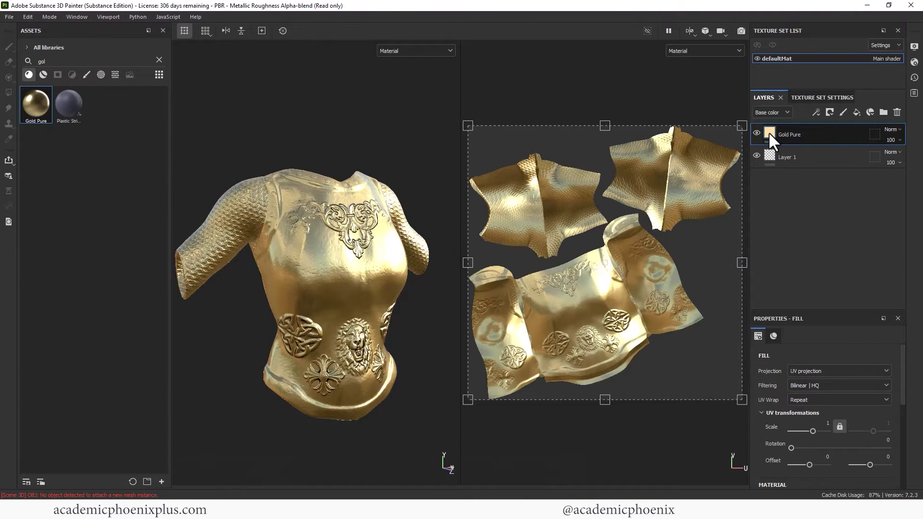
Step: Add a black mask to the Gold Pure layer and make the mask active for painting
right_click(769, 132)
click(793, 151)
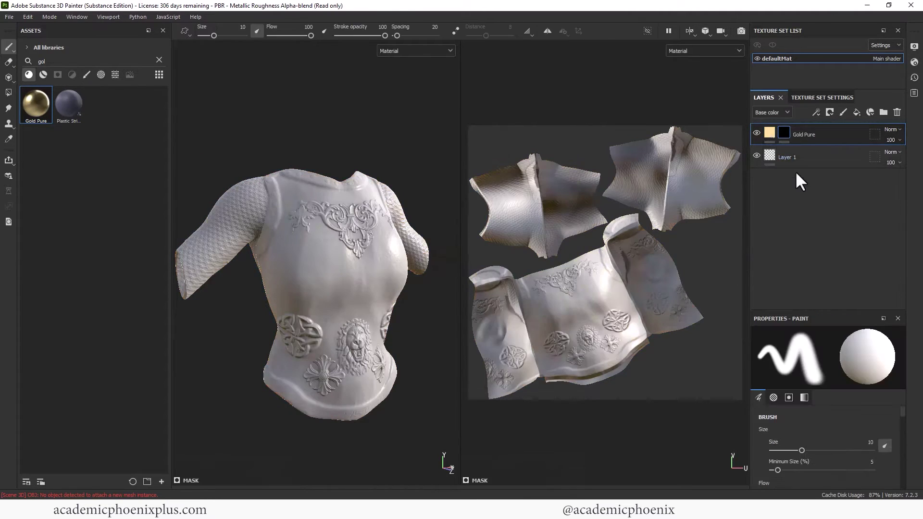
click(769, 132)
click(783, 133)
Step: Paint white on the Gold Pure mask with a size 10 brush to reveal gold along the neckline and armhole trims
scroll(393, 235, up, 5)
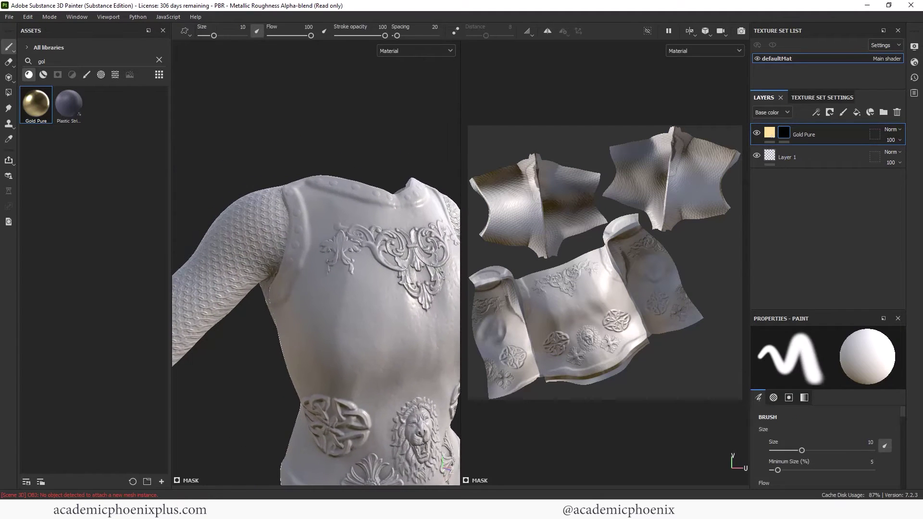
mouse_move(298, 194)
mouse_down()
mouse_move(296, 226)
mouse_move(288, 190)
mouse_move(280, 275)
mouse_move(301, 212)
mouse_move(291, 185)
mouse_up()
mouse_move(402, 144)
alt+mouse_down()
mouse_move(378, 151)
mouse_move(331, 198)
mouse_move(283, 189)
mouse_move(316, 215)
mouse_move(343, 218)
mouse_move(404, 194)
mouse_move(367, 217)
alt+mouse_up()
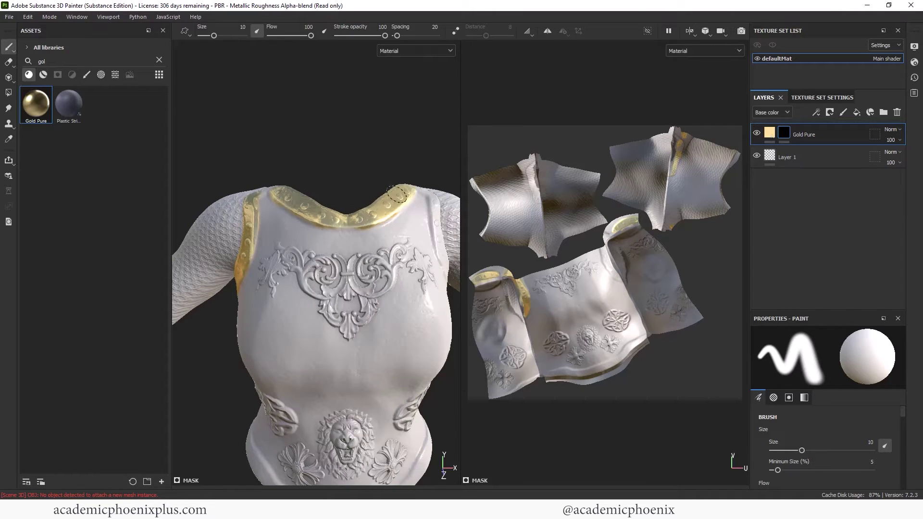
mouse_move(331, 171)
alt+mouse_down()
mouse_move(414, 157)
mouse_move(381, 148)
mouse_move(395, 217)
mouse_move(401, 207)
mouse_move(403, 274)
alt+mouse_up()
mouse_move(426, 319)
alt+mouse_down()
mouse_move(391, 302)
mouse_move(403, 330)
mouse_move(420, 346)
mouse_move(428, 339)
alt+mouse_up()
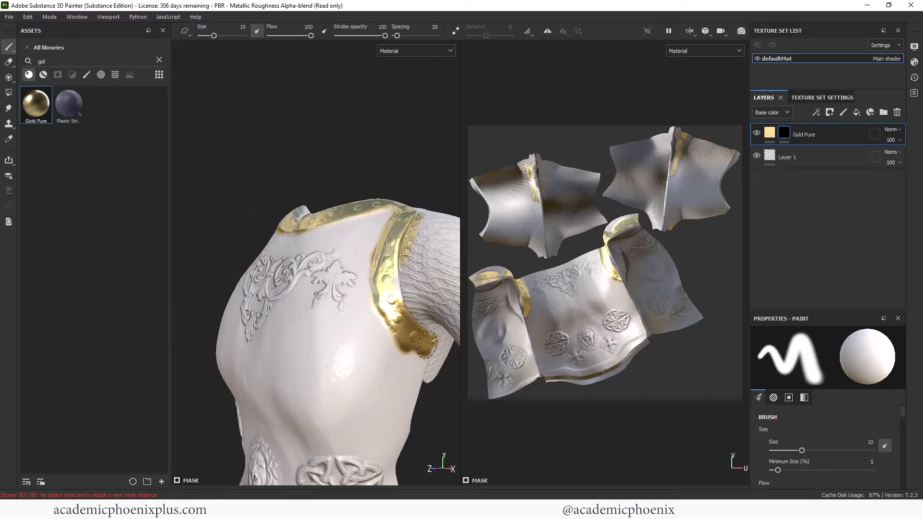
mouse_move(428, 183)
alt+mouse_down()
mouse_move(449, 161)
mouse_move(442, 175)
mouse_move(377, 210)
mouse_move(354, 179)
alt+mouse_up()
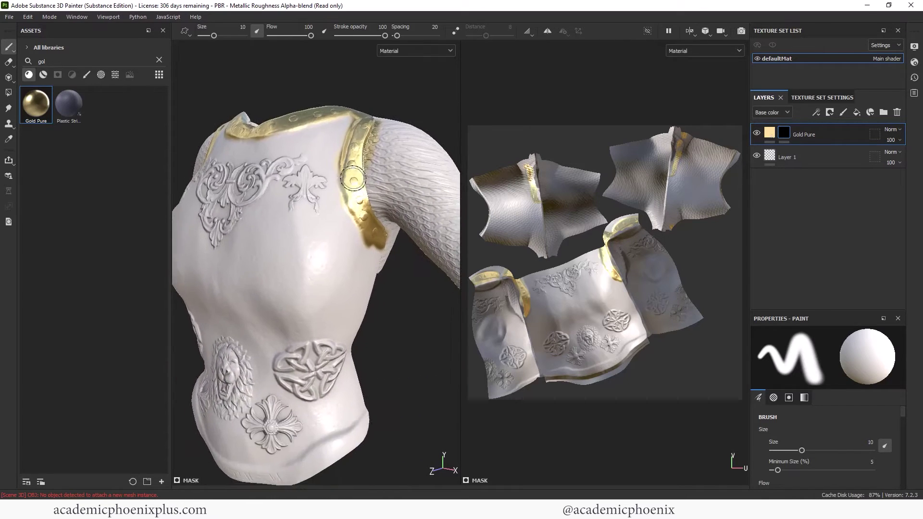
Step: Paint black on the Gold Pure mask at brush sizes 7.63 and 4.68 to clean up the gold edges along the neckline and armhole trims
scroll(380, 207, up, 3)
ctrl+right_drag(383, 210, 386, 214)
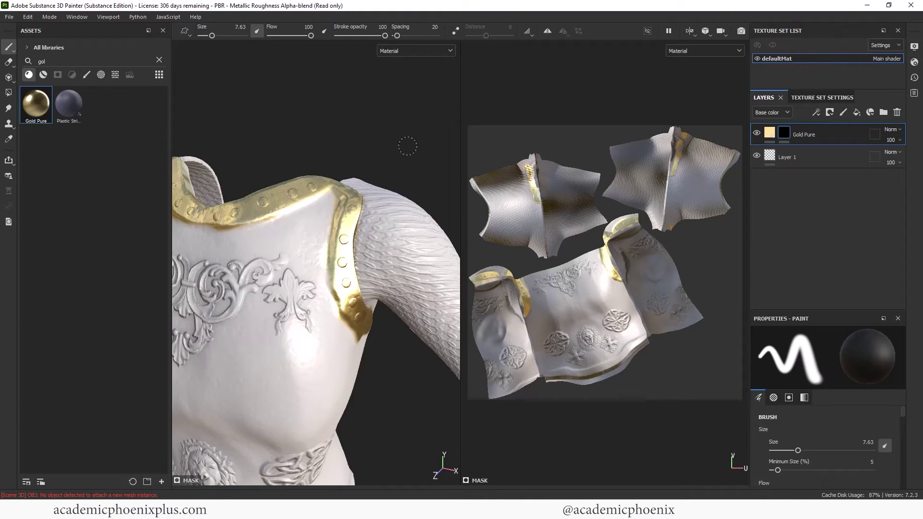
alt+drag(399, 146, 349, 233)
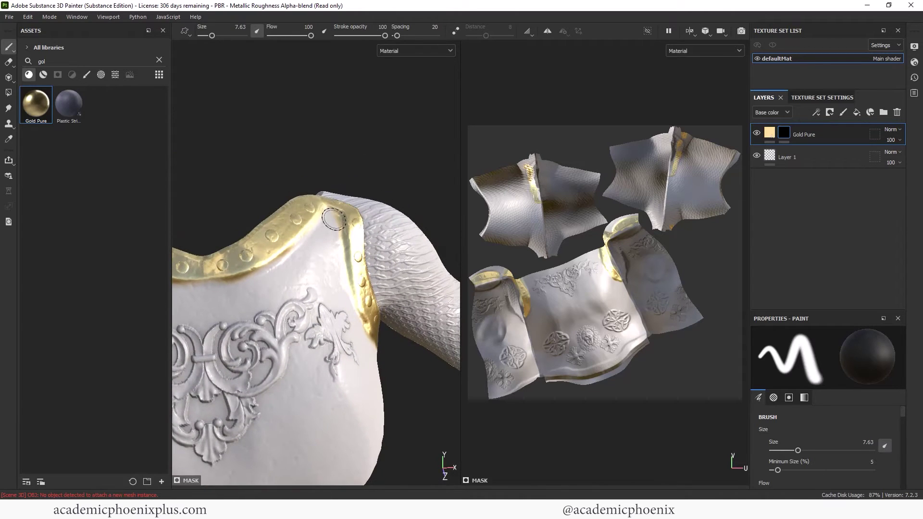
ctrl+right_drag(330, 221, 317, 221)
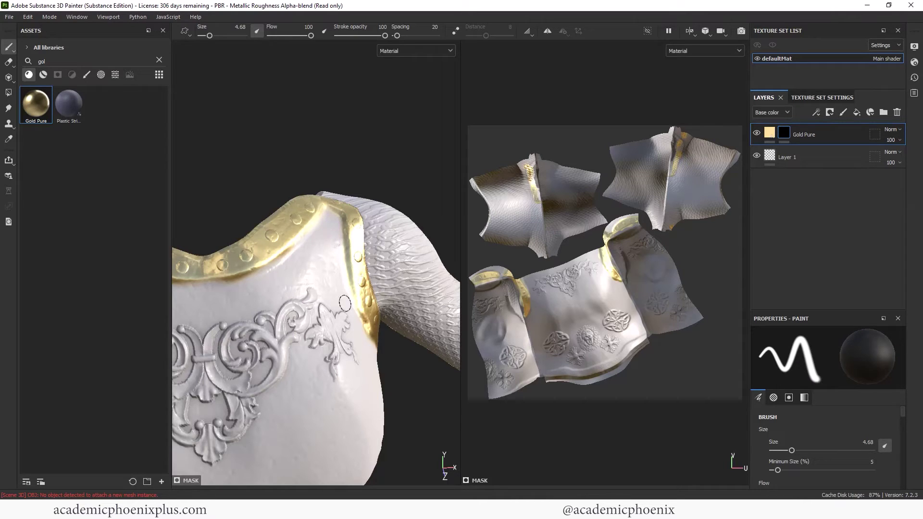
alt+drag(406, 379, 319, 288)
mouse_move(289, 165)
alt+mouse_down()
mouse_move(414, 129)
mouse_move(370, 138)
mouse_move(288, 249)
alt+mouse_up()
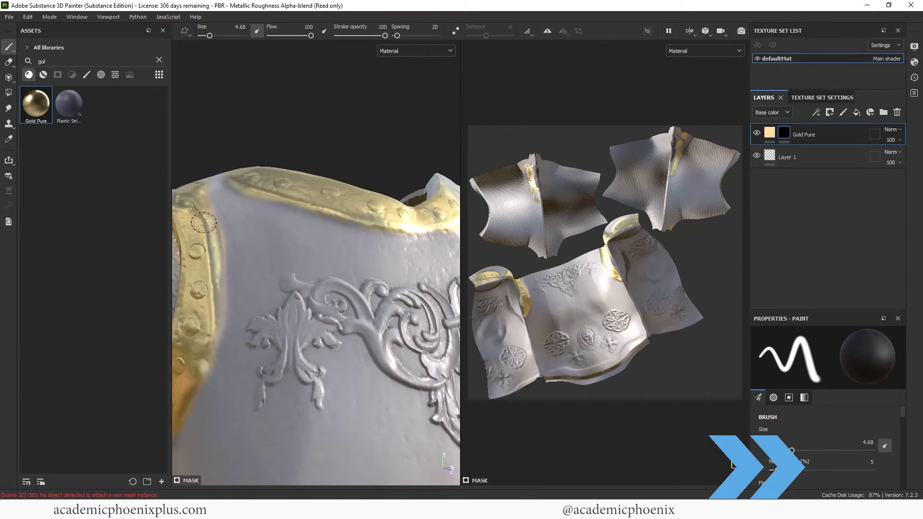
alt+drag(234, 329, 306, 231)
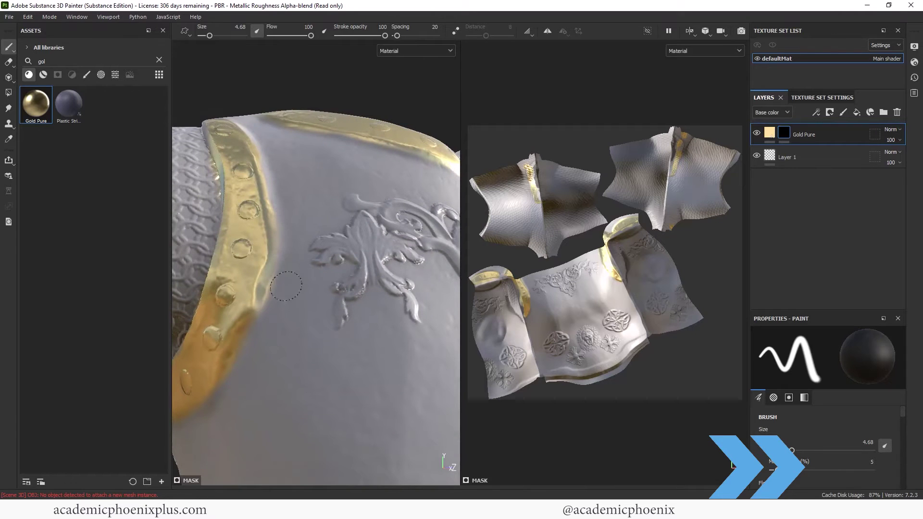
alt+drag(293, 275, 338, 245)
Step: Paint white on the Gold Pure mask at brush size 7.65 to cover the armor's bottom hem trim in gold
mouse_move(212, 331)
alt+mouse_down()
mouse_move(165, 309)
mouse_move(255, 282)
mouse_move(246, 229)
mouse_move(256, 329)
alt+mouse_up()
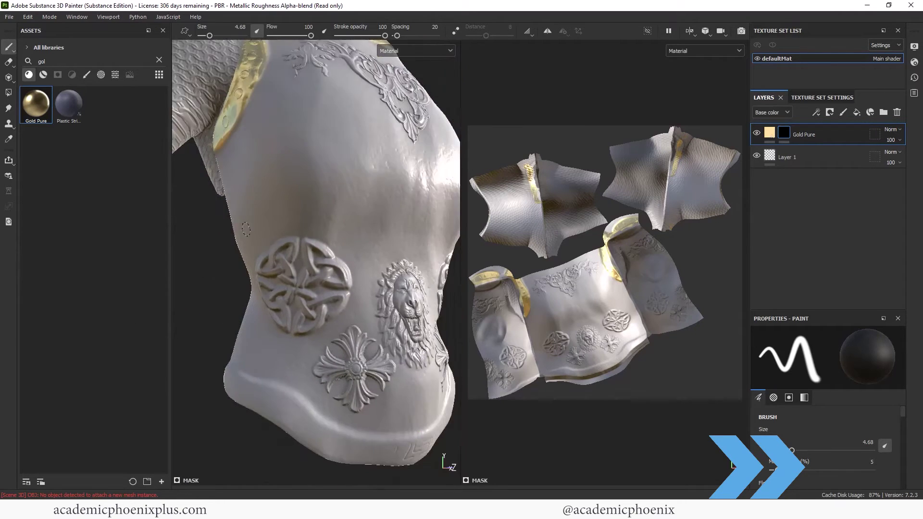
mouse_move(257, 363)
mouse_down()
mouse_move(278, 377)
mouse_move(228, 327)
mouse_move(217, 347)
mouse_move(200, 319)
mouse_move(325, 382)
mouse_move(302, 383)
mouse_move(319, 397)
mouse_move(384, 412)
mouse_move(318, 385)
mouse_up()
key(bracketright)
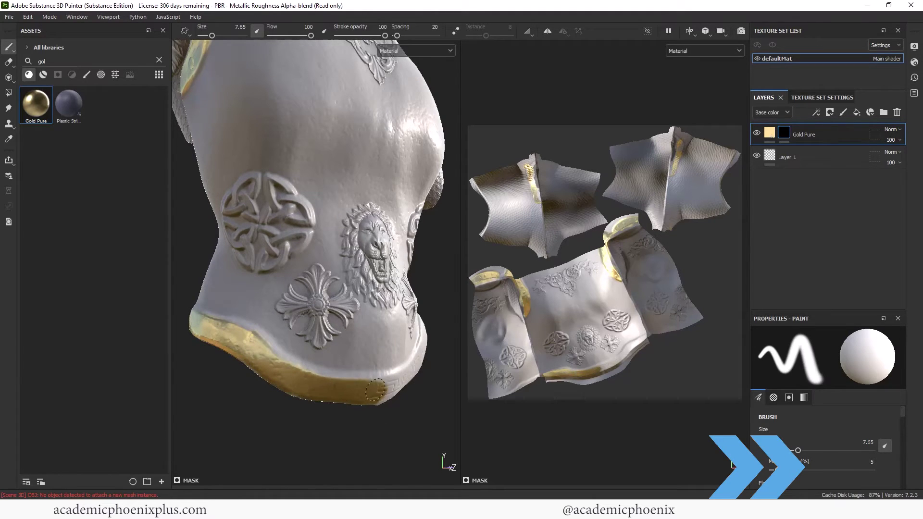
drag(603, 371, 627, 347)
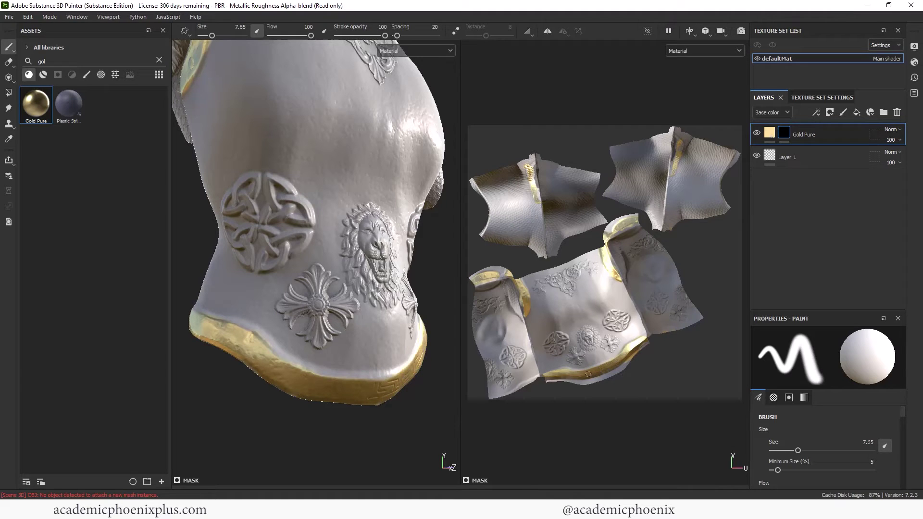
scroll(346, 406, up, 4)
alt+drag(363, 402, 336, 391)
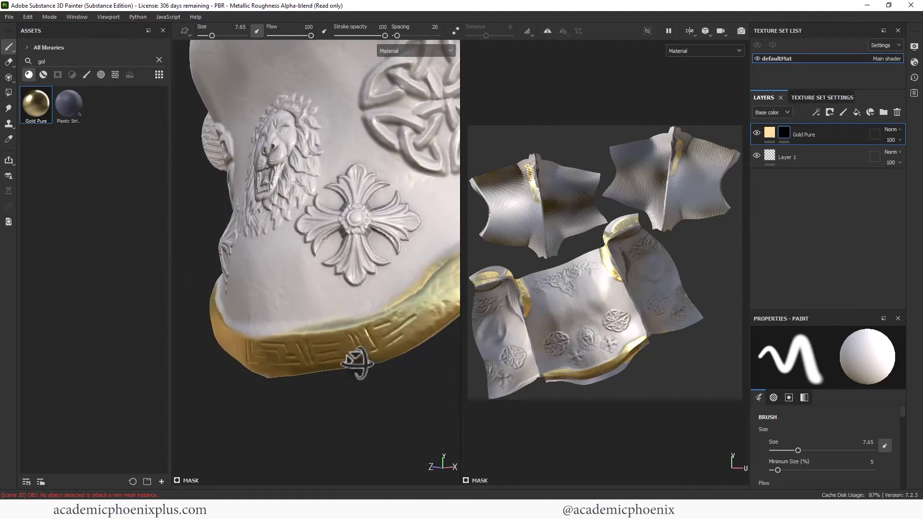
alt+drag(431, 279, 367, 398)
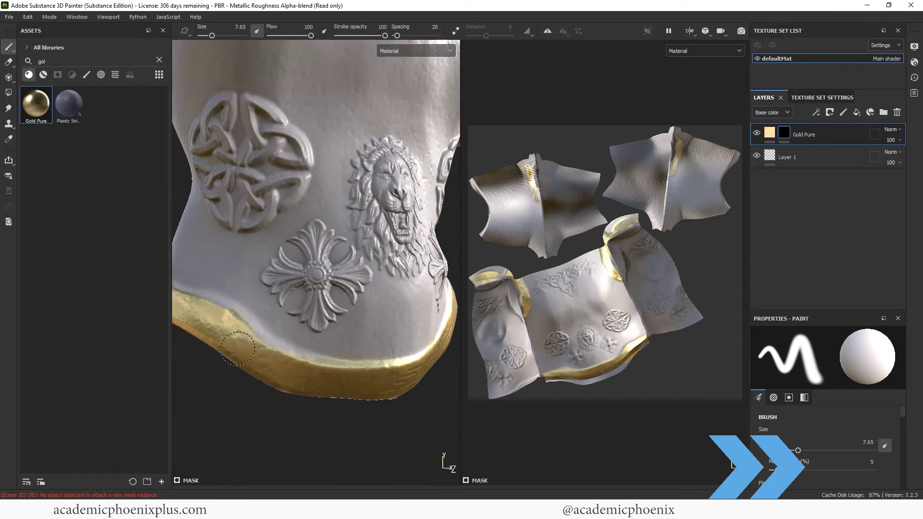
alt+drag(209, 323, 346, 379)
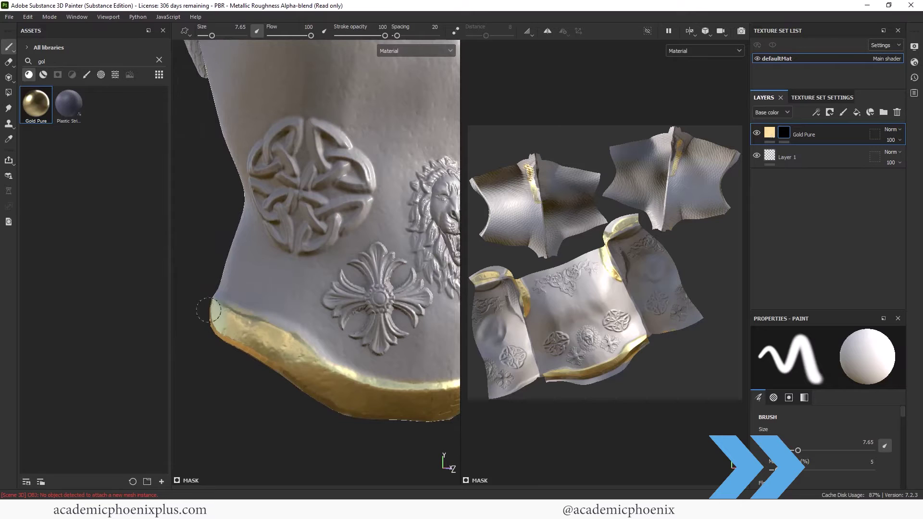
key(f)
alt+drag(173, 268, 235, 314)
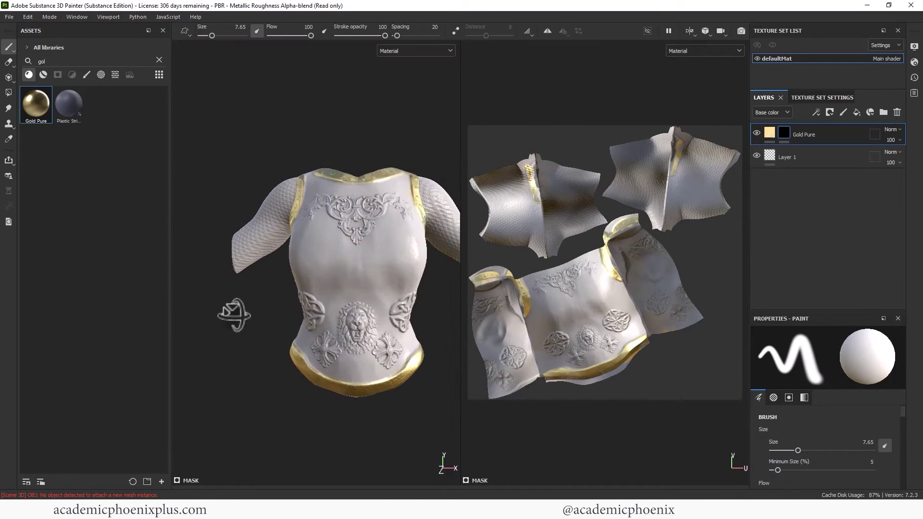
Step: Search the material assets for "silv" and apply Silver Pure to the armor as a fill layer beneath Gold Pure
double_click(66, 61)
text(silv)
drag(36, 103, 420, 231)
drag(822, 137, 817, 169)
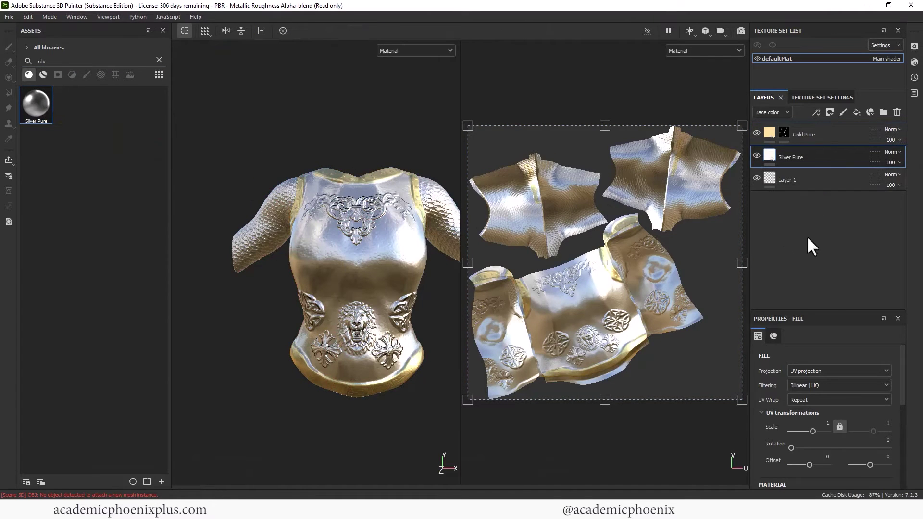
Step: Set the Silver Pure layer's roughness to 0.3281, metallic to 0.9336 and base color to light grey bdbab3
click(773, 335)
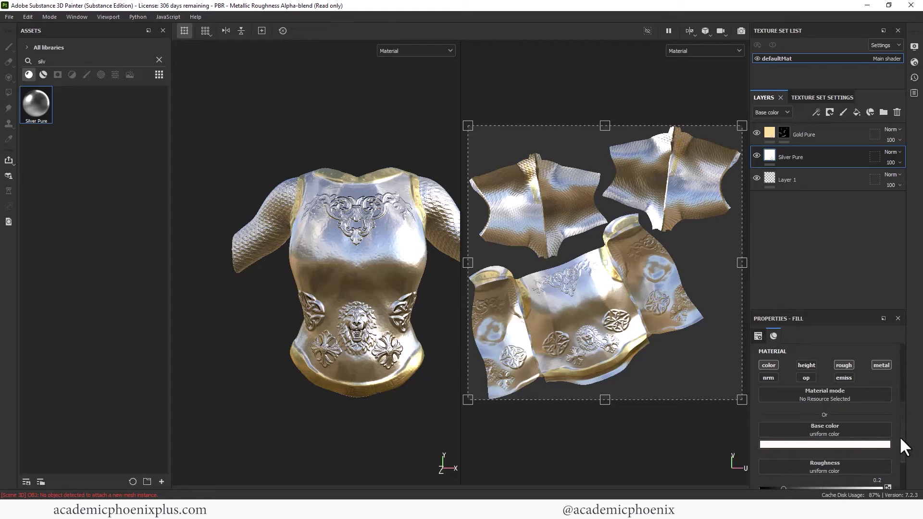
scroll(889, 442, down, 2)
drag(783, 446, 799, 446)
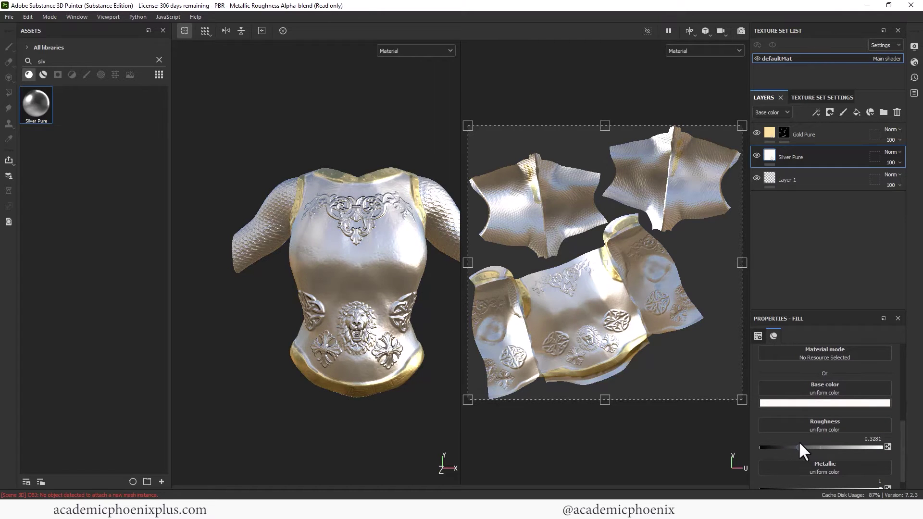
scroll(904, 451, down, 1)
drag(875, 471, 873, 469)
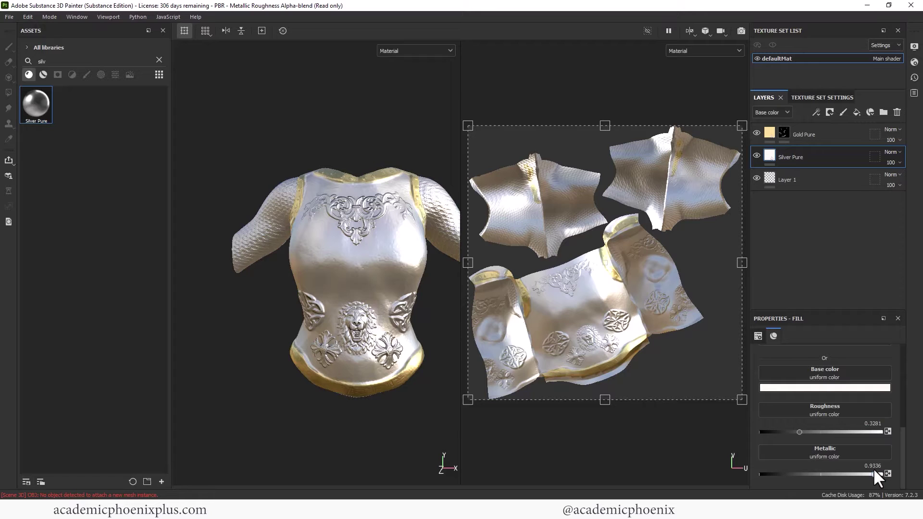
click(298, 394)
mouse_move(359, 407)
alt+mouse_down()
mouse_move(308, 394)
mouse_move(329, 411)
alt+mouse_up()
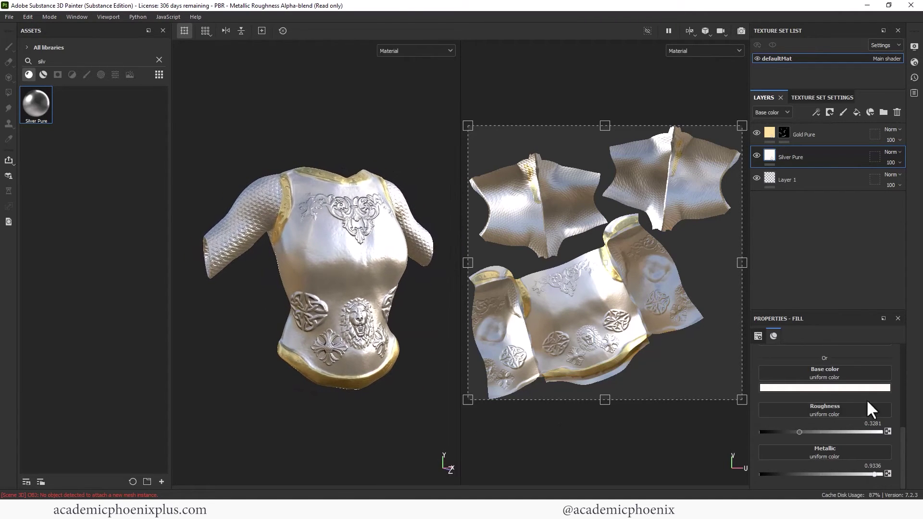
click(845, 388)
drag(788, 414, 791, 428)
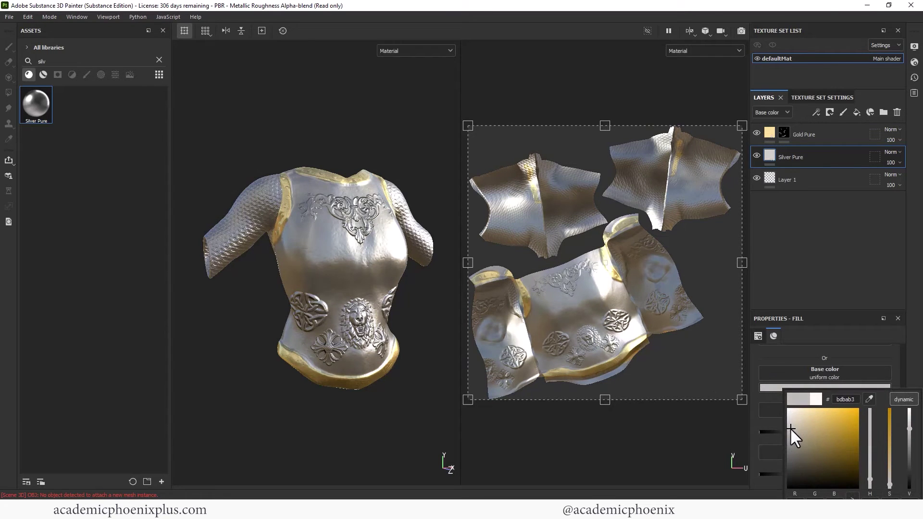
Step: Add a second Silver Pure layer beneath Gold Pure with a dark grey base color, roughness 0.3125 and metallic 0.9375
drag(36, 103, 799, 142)
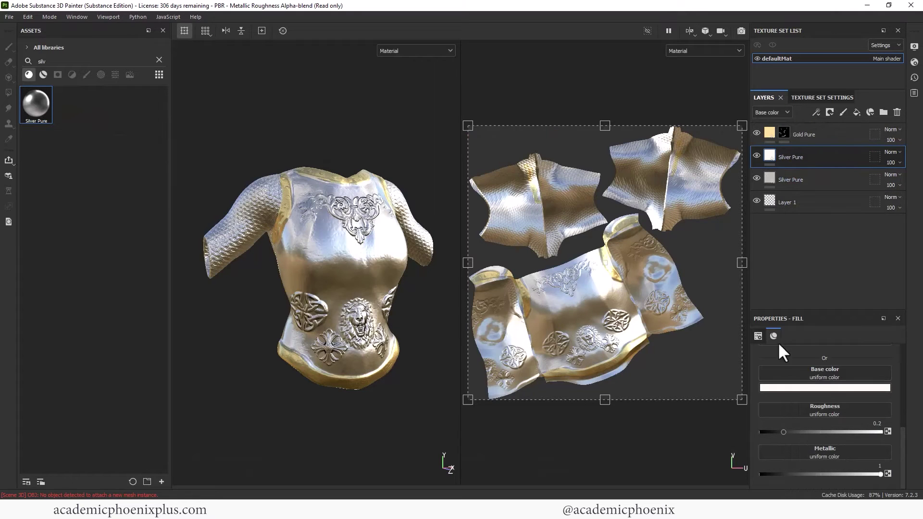
click(835, 388)
drag(814, 411, 774, 466)
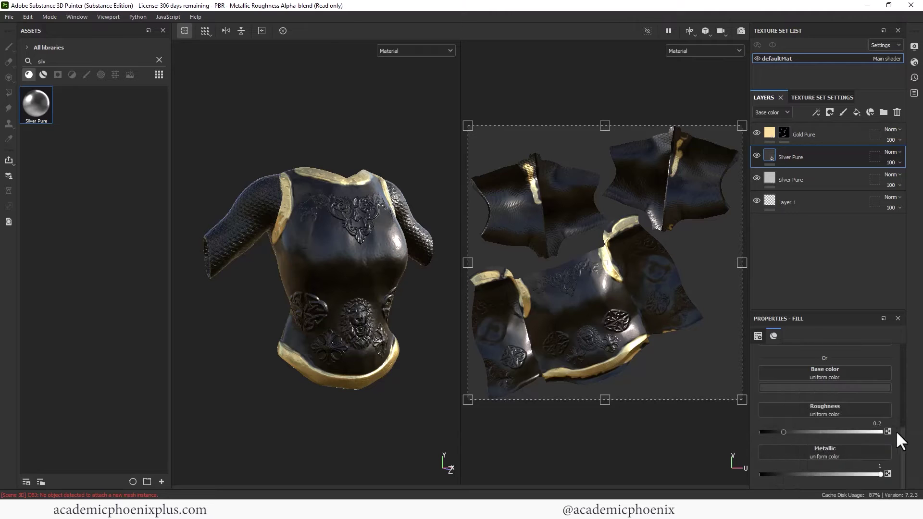
mouse_move(784, 432)
mouse_down()
mouse_move(818, 428)
mouse_move(802, 429)
mouse_up()
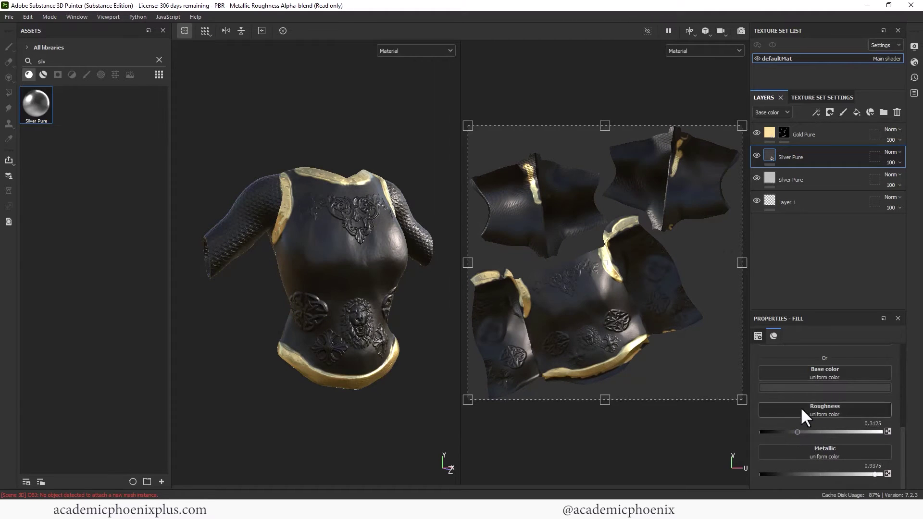
Step: Add a black mask to the dark Silver Pure layer and paint white over one chainmail sleeve, enlarging the brush to 26.73
right_click(771, 152)
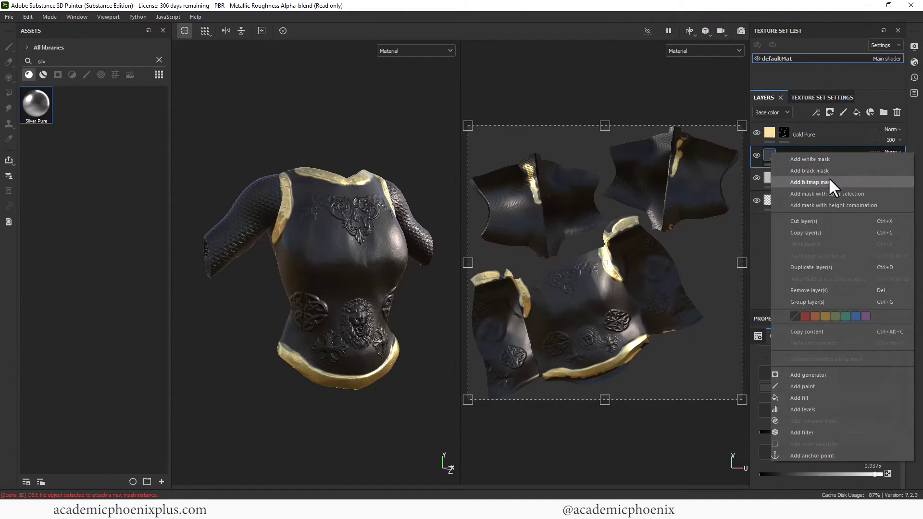
click(809, 171)
mouse_move(267, 188)
mouse_down()
mouse_move(265, 218)
mouse_move(267, 202)
mouse_up()
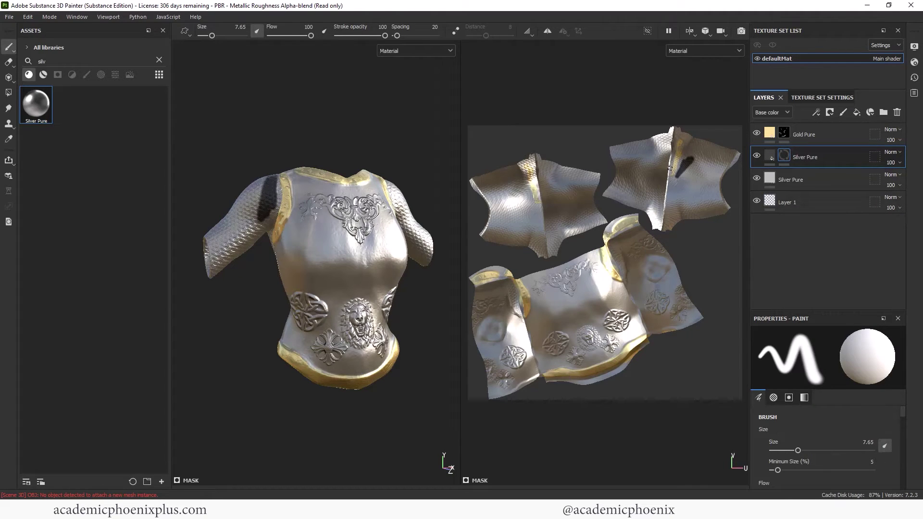
mouse_move(667, 172)
ctrl+right_down()
mouse_move(677, 170)
mouse_move(662, 164)
ctrl+right_up()
mouse_move(662, 164)
mouse_down()
mouse_move(697, 142)
mouse_move(644, 154)
mouse_move(620, 197)
mouse_up()
mouse_move(259, 188)
mouse_down()
mouse_move(207, 265)
mouse_move(367, 264)
mouse_move(368, 173)
mouse_up()
mouse_move(368, 173)
mouse_down()
mouse_move(382, 217)
mouse_move(422, 278)
mouse_move(435, 281)
mouse_up()
mouse_move(435, 282)
alt+mouse_down()
mouse_move(383, 218)
mouse_move(332, 219)
mouse_move(365, 255)
mouse_move(385, 192)
alt+mouse_up()
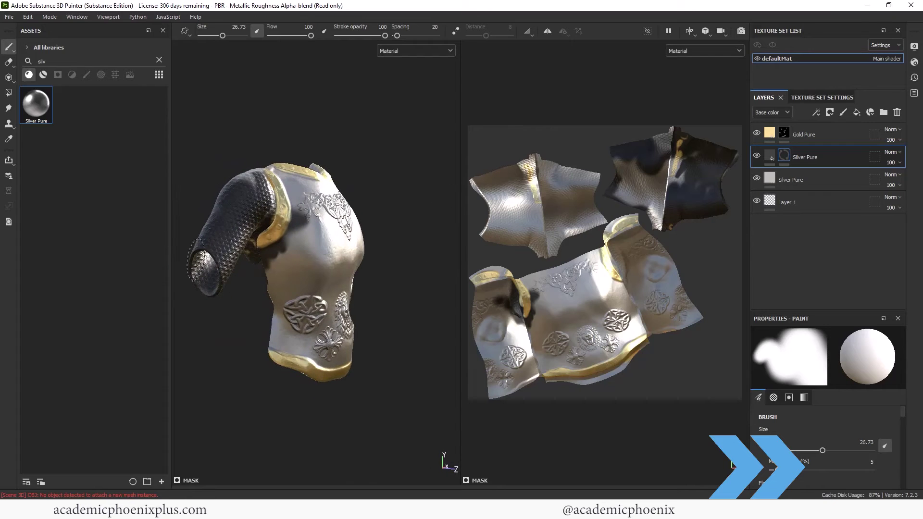
Step: Paint black at brush size 15.75 to clear the dark spill beside the armhole, and reveal dark silver on the other sleeve
mouse_move(398, 117)
alt+mouse_down()
mouse_move(469, 173)
mouse_move(468, 185)
mouse_move(341, 173)
mouse_move(255, 212)
alt+mouse_up()
ctrl+right_drag(269, 240, 305, 247)
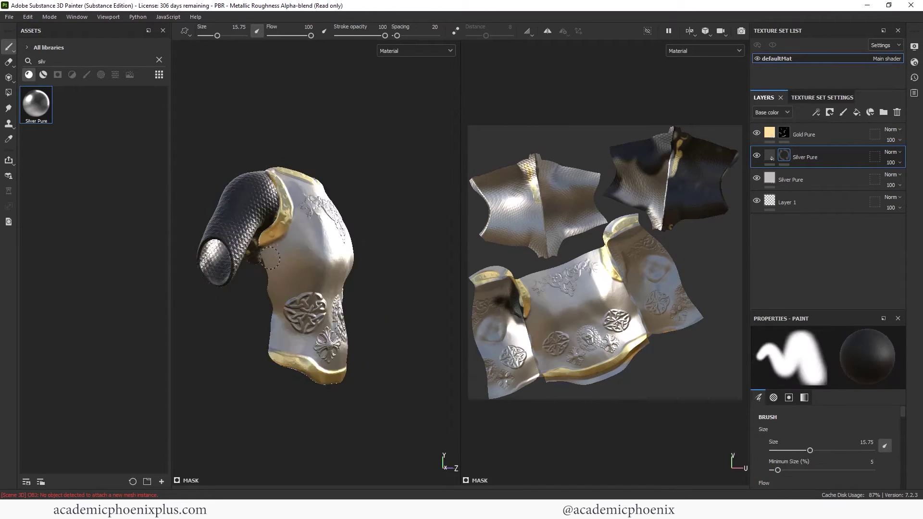
mouse_move(305, 247)
alt+mouse_down()
mouse_move(274, 253)
mouse_move(261, 268)
mouse_move(298, 235)
mouse_move(361, 303)
mouse_move(382, 312)
mouse_move(327, 223)
mouse_move(356, 283)
mouse_move(375, 295)
mouse_move(371, 288)
alt+mouse_up()
drag(329, 212, 325, 233)
Step: Try switching the mask brush's grayscale value from white to black
drag(901, 411, 896, 482)
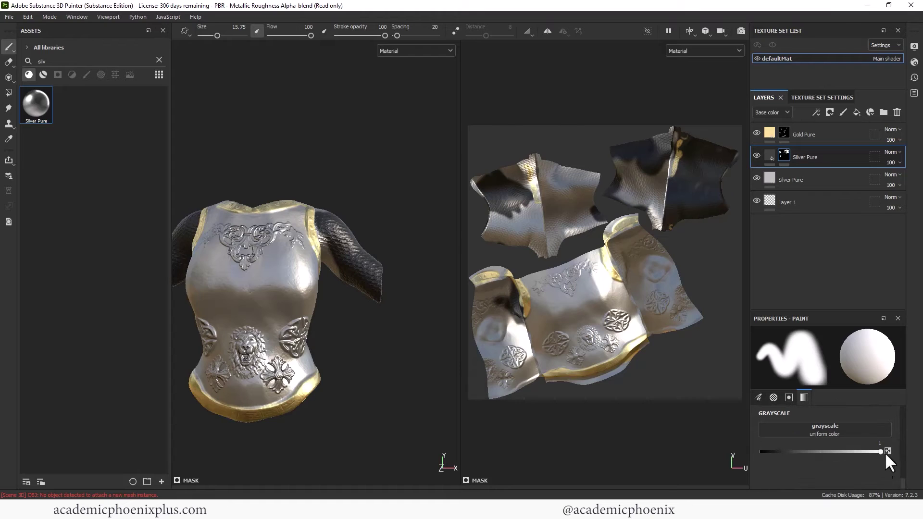
drag(880, 452, 764, 453)
key(ctrl+z)
key(ctrl+y)
key(ctrl+z)
key(ctrl+y)
key(ctrl+z)
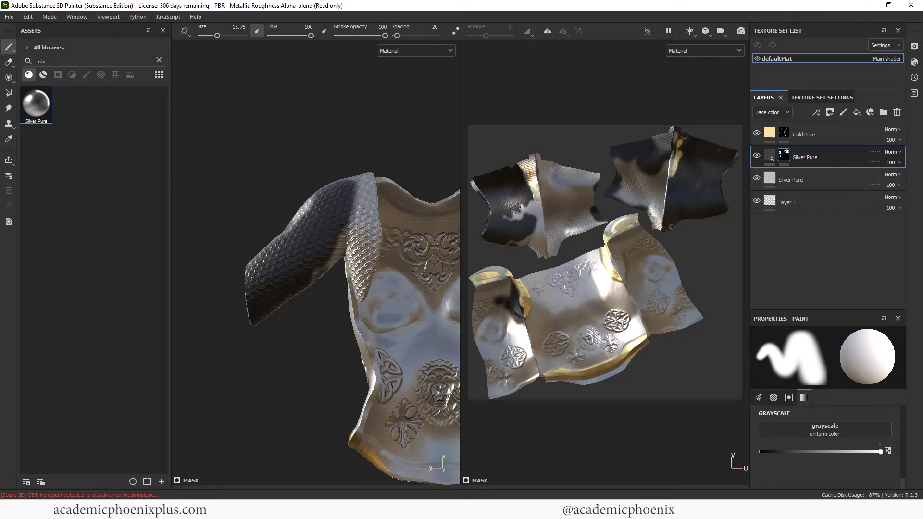
Step: Fill both sleeves with white on the dark Silver Pure mask using Polygon Fill in mesh fill mode
click(9, 92)
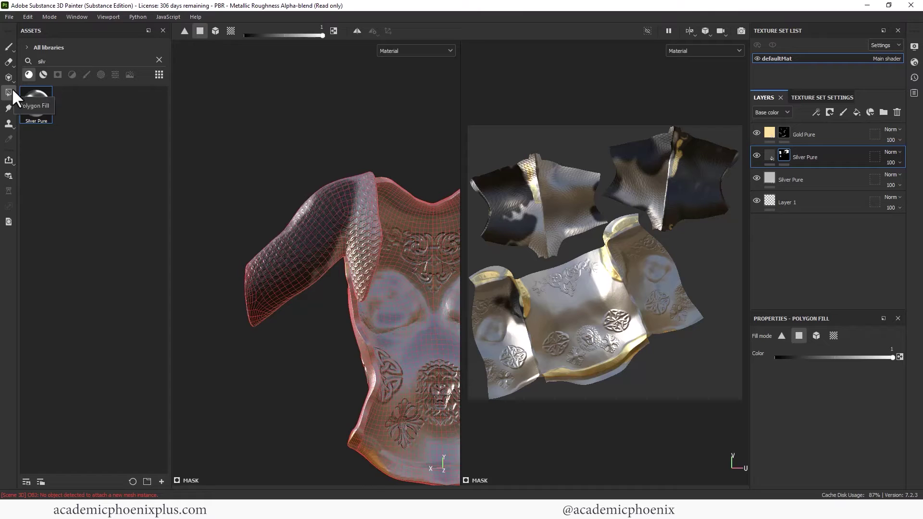
click(816, 335)
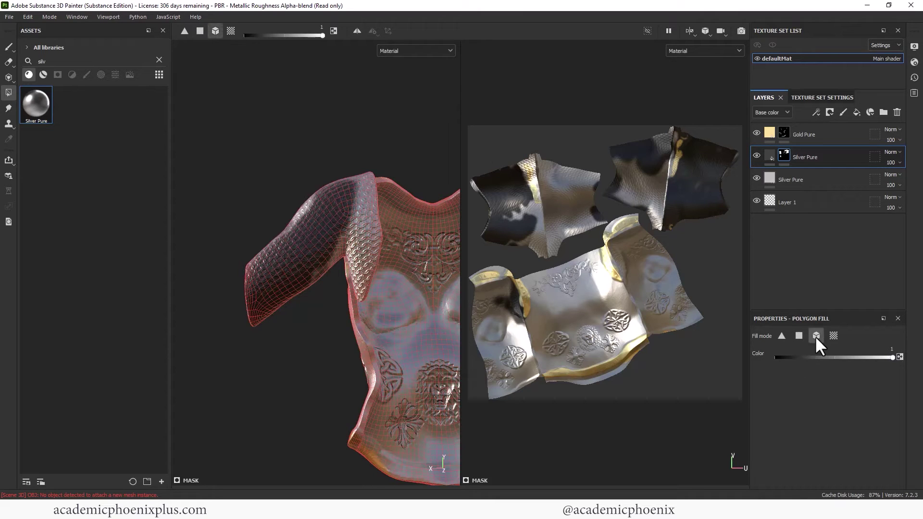
click(314, 269)
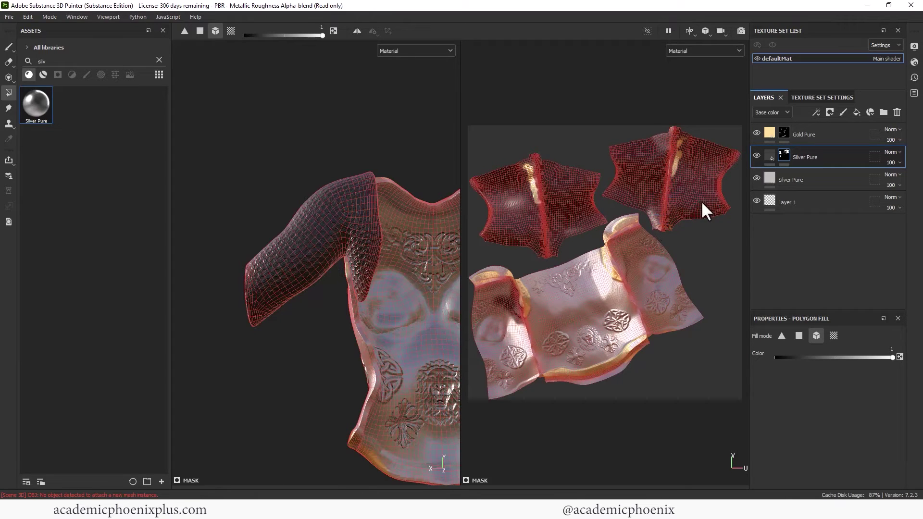
Step: Set the Polygon Fill color to 0 and fill the torso mesh to remove the dark silver from it
alt+drag(245, 380, 391, 226)
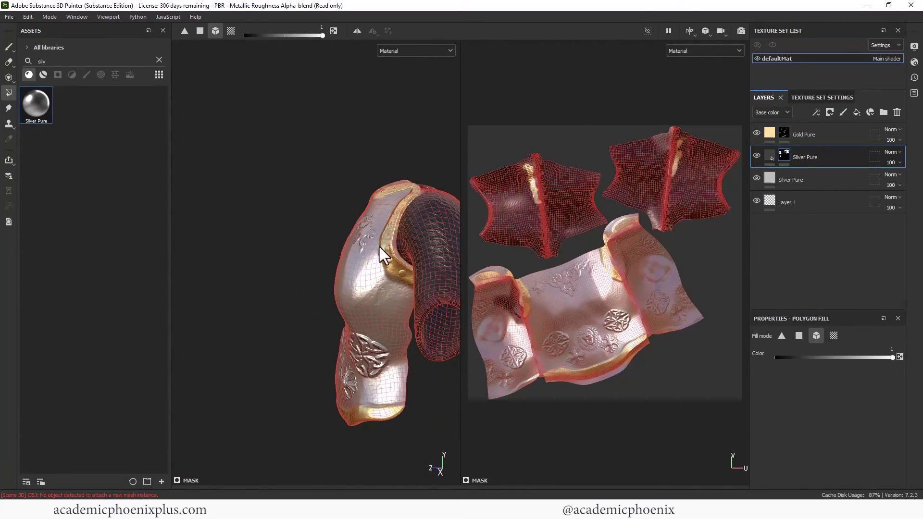
alt+drag(408, 257, 195, 313)
alt+right_drag(195, 313, 433, 264)
alt+middle_drag(432, 264, 342, 313)
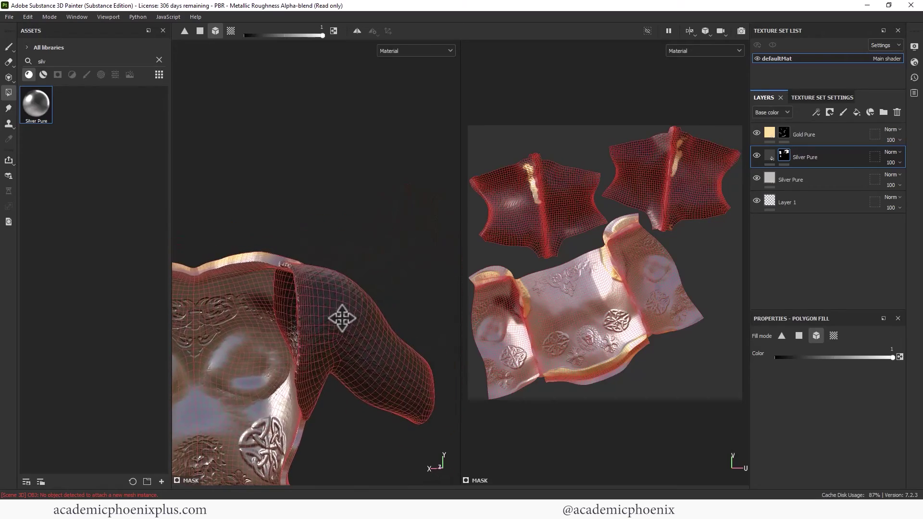
alt+right_drag(728, 250, 728, 208)
alt+middle_drag(728, 208, 612, 359)
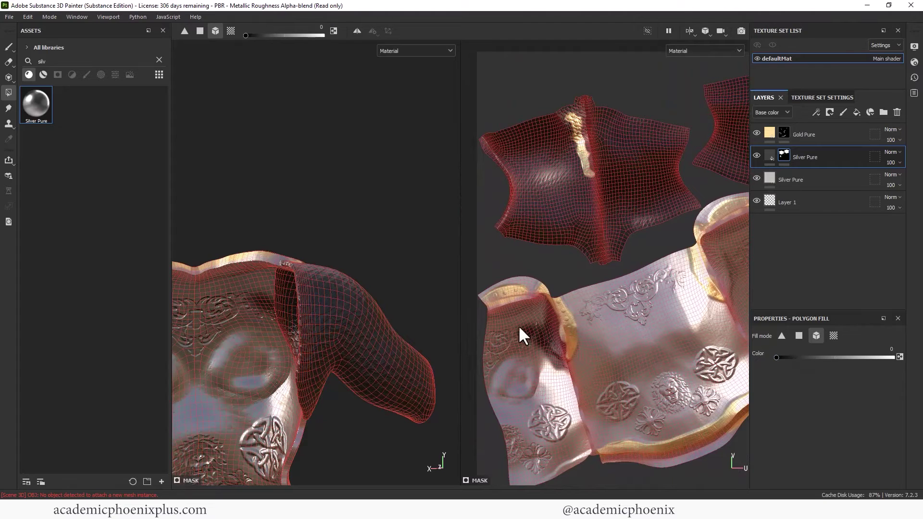
drag(523, 321, 581, 353)
alt+middle_drag(636, 391, 548, 358)
Step: Fill both sleeve meshes with black on the Gold Pure mask to remove the stray gold from the chainmail
click(790, 130)
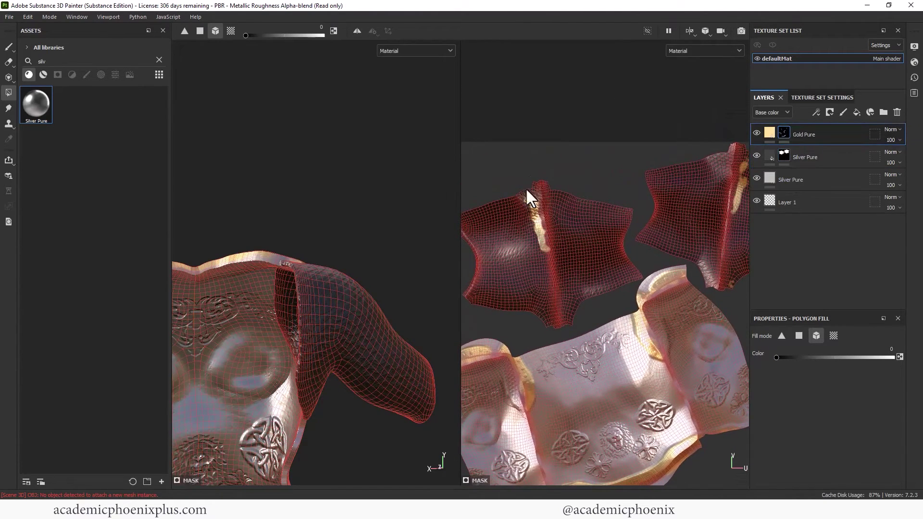
alt+middle_drag(588, 243, 513, 247)
drag(666, 164, 712, 231)
alt+middle_drag(700, 274, 587, 166)
alt+drag(405, 278, 454, 188)
key(f)
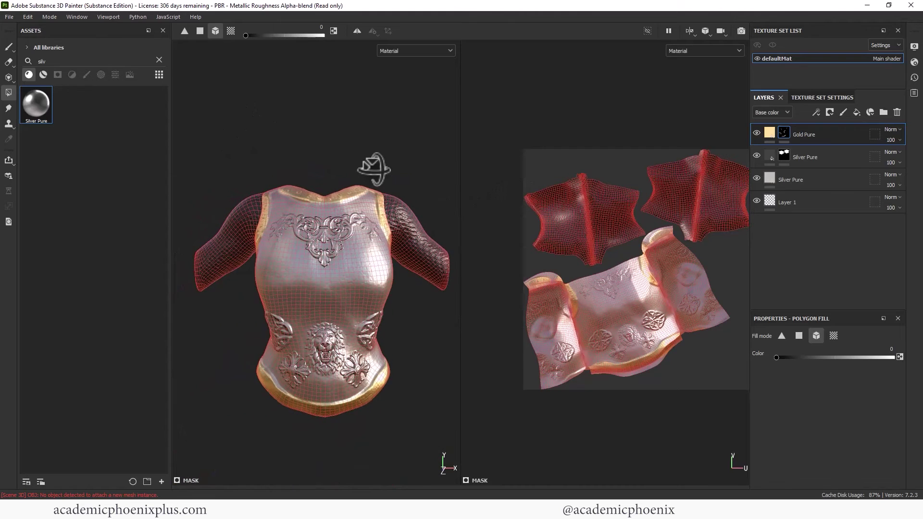
Step: Raise the dark Silver Pure layer's roughness to 0.4531 and lighten its base color to a brownish gray
click(9, 47)
mouse_move(342, 136)
alt+mouse_down()
mouse_move(387, 134)
mouse_move(366, 140)
alt+mouse_up()
click(768, 154)
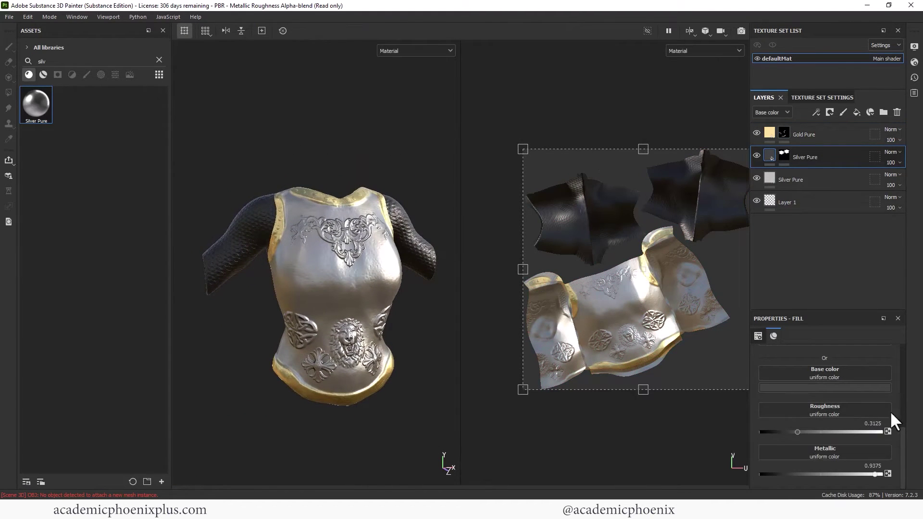
drag(797, 432, 814, 431)
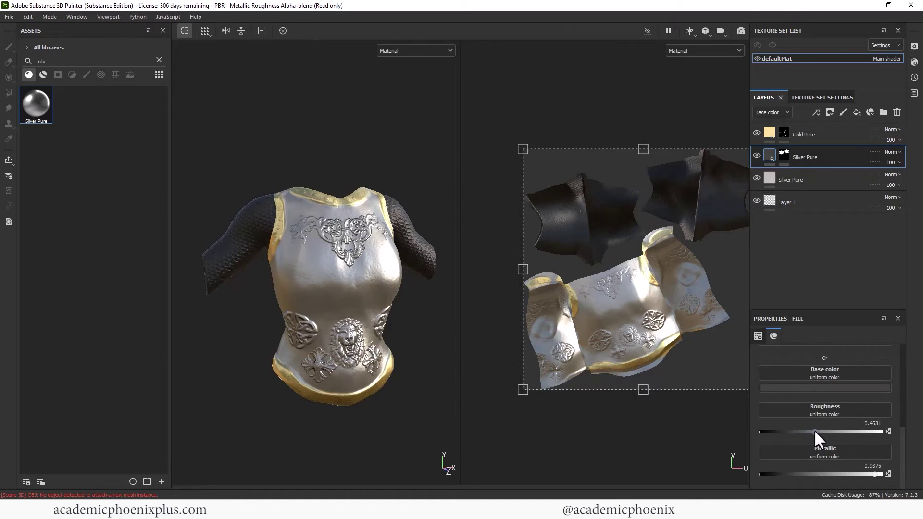
alt+drag(418, 353, 403, 355)
alt+right_drag(403, 355, 375, 317)
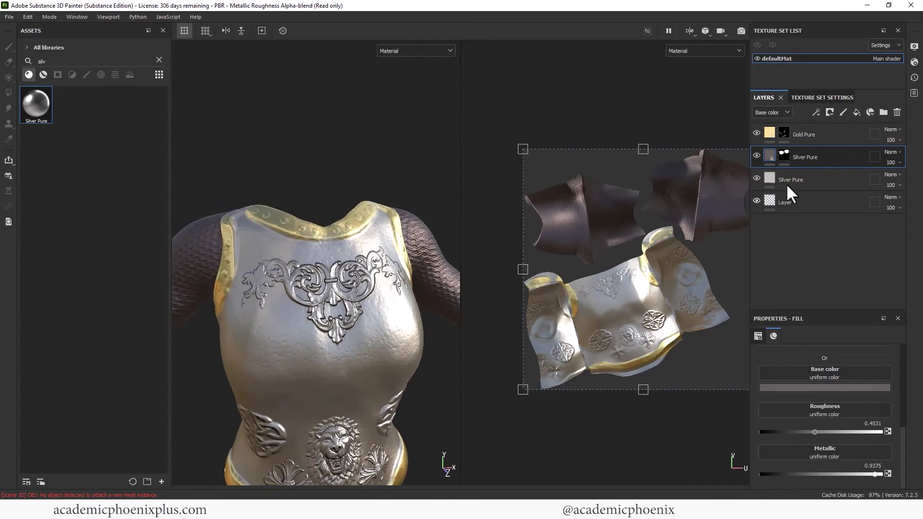
Step: Paint white on the Gold Pure mask over the central chest filigree, including its scrolls and lower pendant, to make it gold
click(784, 133)
scroll(422, 165, up, 1)
scroll(367, 140, up, 3)
alt+middle_drag(366, 140, 442, 164)
mouse_move(441, 164)
alt+mouse_down()
mouse_move(377, 185)
mouse_move(366, 269)
alt+mouse_up()
mouse_move(365, 269)
ctrl+right_down()
mouse_move(359, 284)
mouse_move(347, 277)
ctrl+right_up()
drag(342, 269, 344, 275)
ctrl+right_drag(344, 278, 340, 276)
drag(340, 276, 380, 255)
mouse_move(344, 294)
mouse_down()
mouse_move(296, 306)
mouse_move(274, 297)
mouse_move(265, 275)
mouse_move(277, 256)
mouse_move(265, 266)
mouse_move(289, 277)
mouse_move(294, 263)
mouse_move(327, 272)
mouse_move(308, 247)
mouse_up()
mouse_move(316, 283)
mouse_down()
mouse_move(319, 332)
mouse_move(315, 323)
mouse_move(335, 350)
mouse_move(349, 344)
mouse_move(356, 379)
mouse_move(364, 347)
mouse_move(387, 332)
mouse_move(370, 303)
mouse_move(425, 220)
mouse_move(258, 249)
mouse_move(265, 242)
mouse_move(255, 253)
mouse_move(245, 235)
mouse_move(230, 243)
mouse_move(242, 248)
mouse_move(211, 258)
mouse_move(221, 253)
mouse_move(227, 265)
mouse_move(205, 285)
mouse_move(211, 302)
mouse_move(202, 289)
mouse_move(186, 294)
mouse_up()
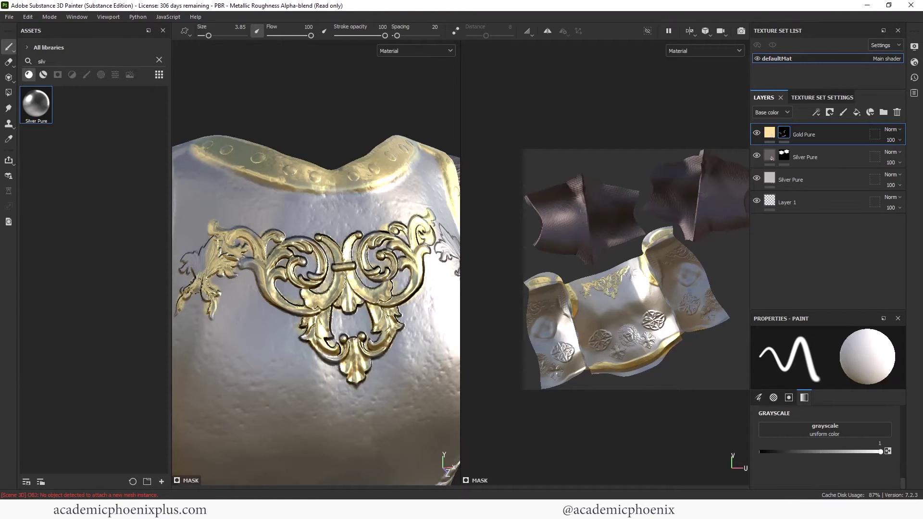
Step: Paint gold over the leaf ornament at the left end of the chest filigree and the stem joining it to the center
drag(212, 248, 198, 271)
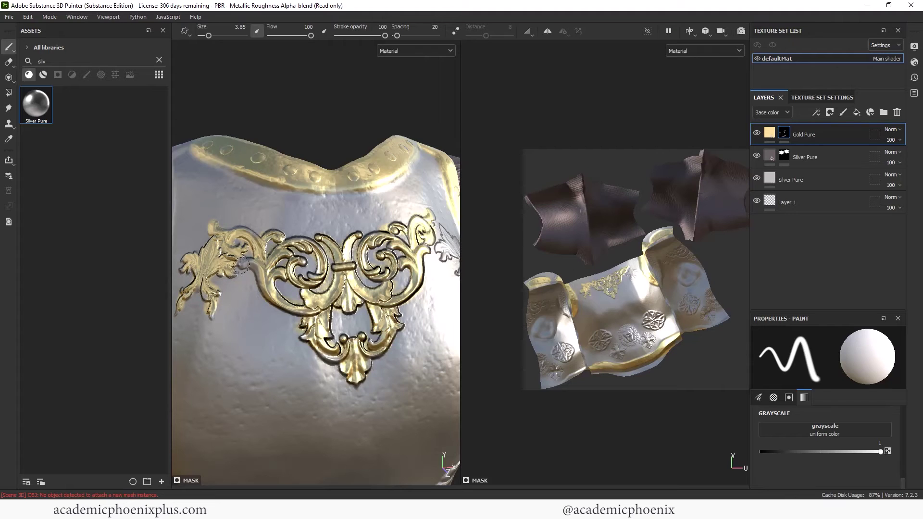
drag(265, 278, 238, 264)
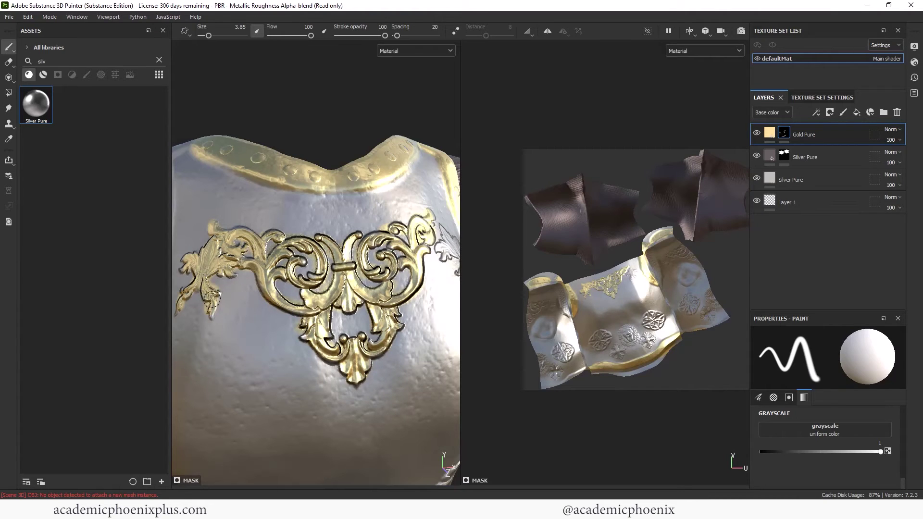
drag(231, 272, 248, 244)
Step: Paint gold over the leaf ornament at the right end of the chest filigree and touch up the adjoining scroll
scroll(308, 242, down, 5)
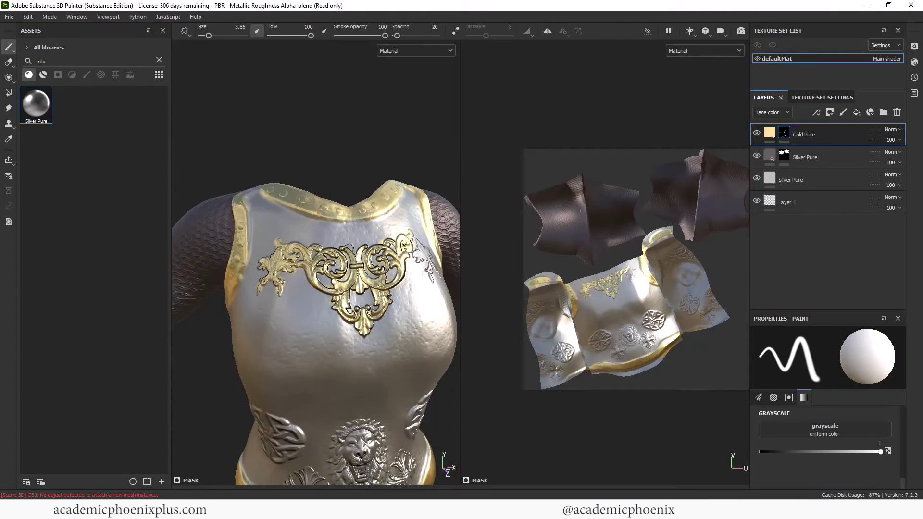
alt+drag(200, 357, 156, 354)
scroll(380, 286, up, 5)
mouse_move(327, 265)
mouse_down()
mouse_move(314, 253)
mouse_move(291, 270)
mouse_up()
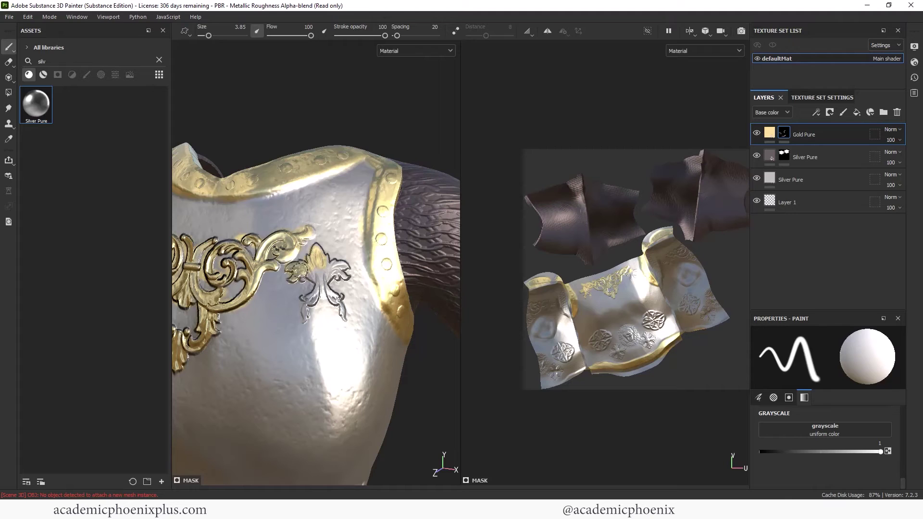
mouse_move(304, 301)
mouse_down()
mouse_move(325, 288)
mouse_move(341, 304)
mouse_move(331, 279)
mouse_up()
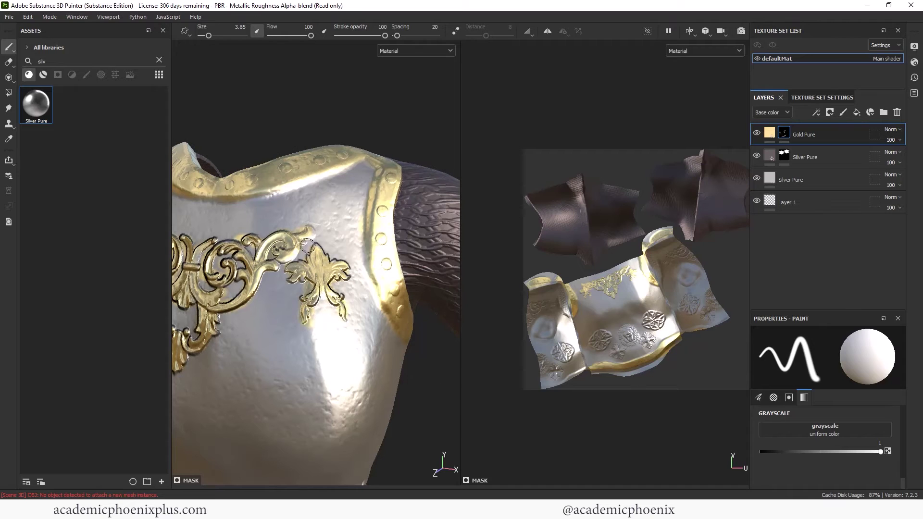
drag(226, 238, 233, 253)
Step: Switch the mask brush's grayscale value to 0 and reduce its size to 1.86
key(x)
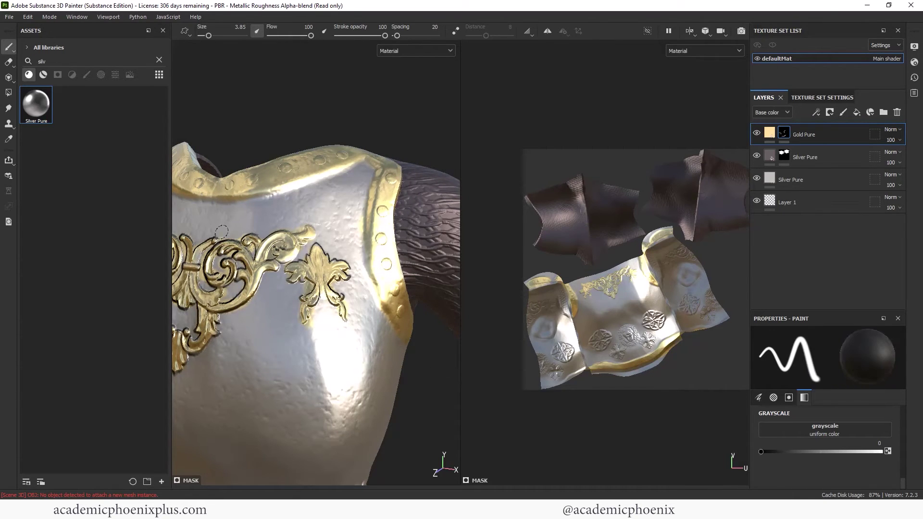
key(x)
key(x)
key(x)
key(bracketleft)
key(bracketleft)
key(x)
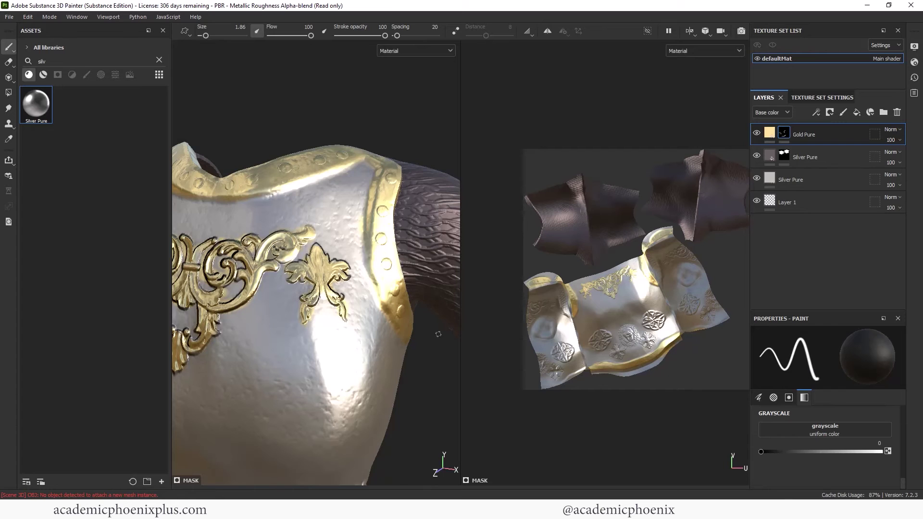
Step: Switch the mask brush back to white and paint the lion head on the abdomen gold
scroll(438, 333, down, 3)
alt+drag(438, 333, 481, 373)
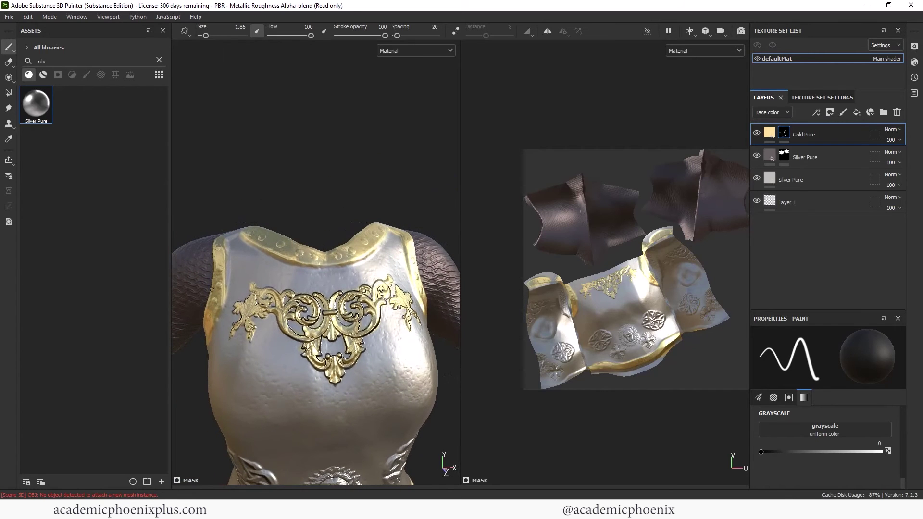
scroll(438, 367, down, 5)
alt+middle_drag(284, 231, 393, 140)
alt+right_drag(392, 139, 388, 198)
alt+middle_drag(387, 198, 350, 270)
alt+drag(351, 270, 407, 306)
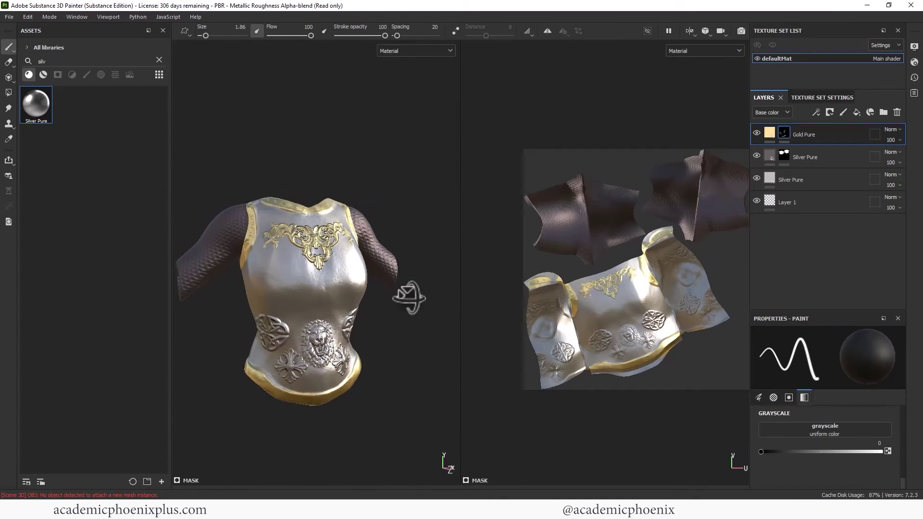
scroll(407, 306, up, 5)
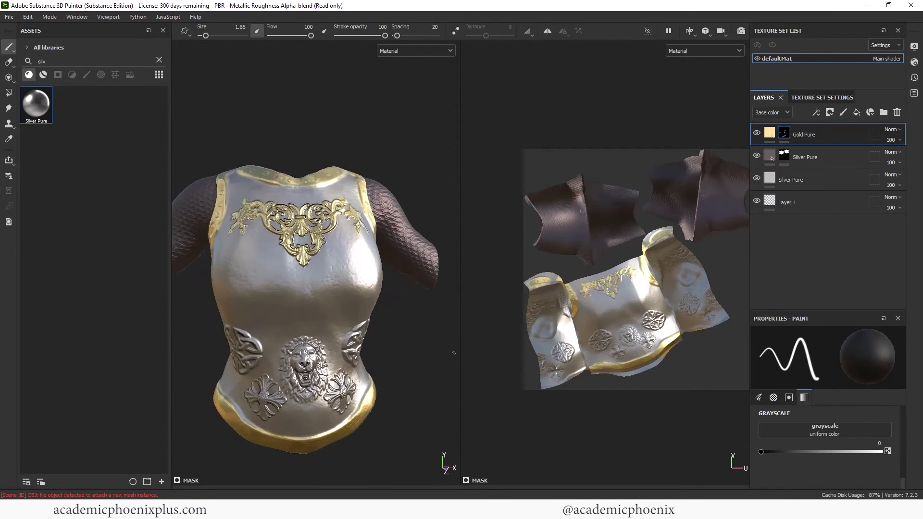
key(x)
mouse_move(307, 337)
mouse_down()
mouse_move(301, 314)
mouse_move(330, 294)
mouse_move(342, 319)
mouse_move(319, 294)
mouse_move(302, 297)
mouse_move(293, 316)
mouse_move(304, 343)
mouse_up()
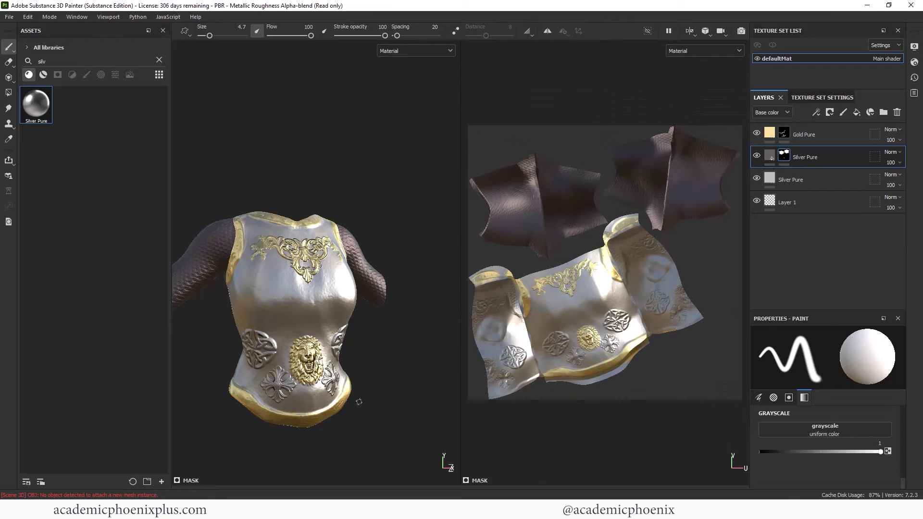
mouse_move(377, 345)
alt+mouse_down()
mouse_move(399, 338)
mouse_move(388, 341)
alt+mouse_up()
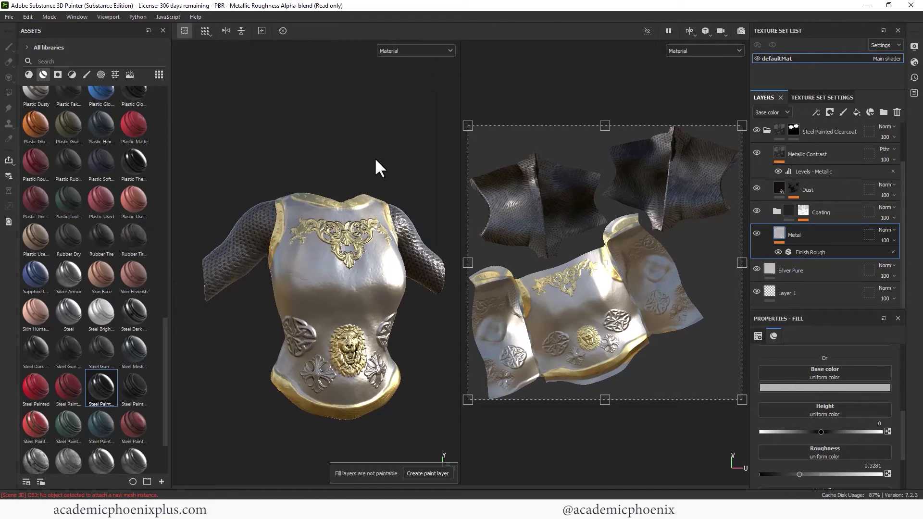
Step: Open the texture export settings and set the output directory to the New folder inside ex06_Armor
click(9, 17)
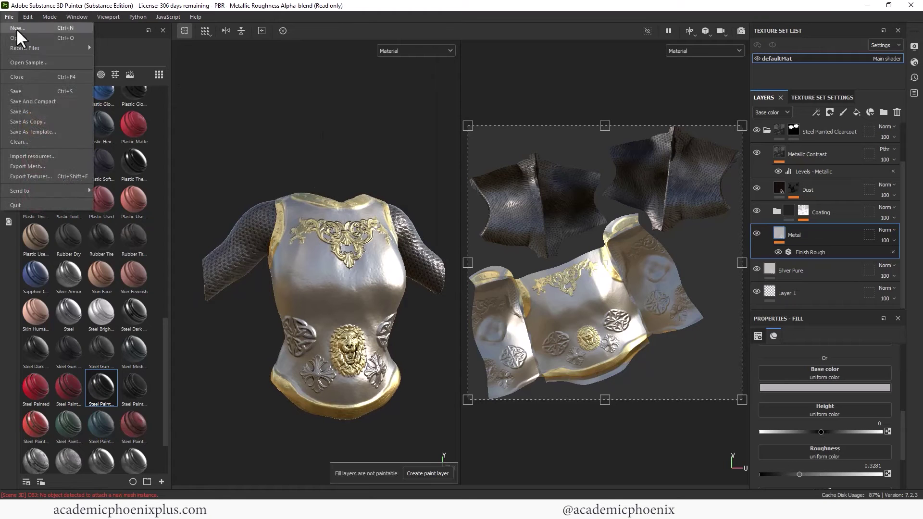
click(53, 177)
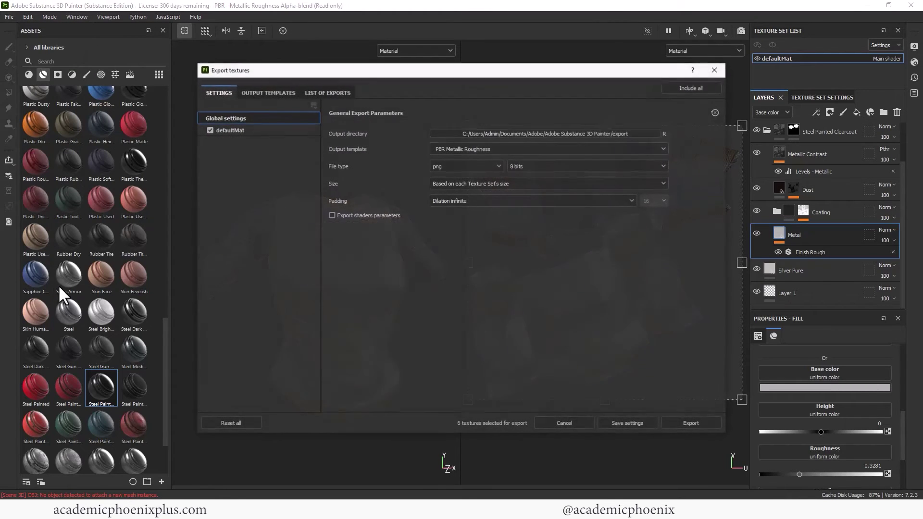
click(536, 133)
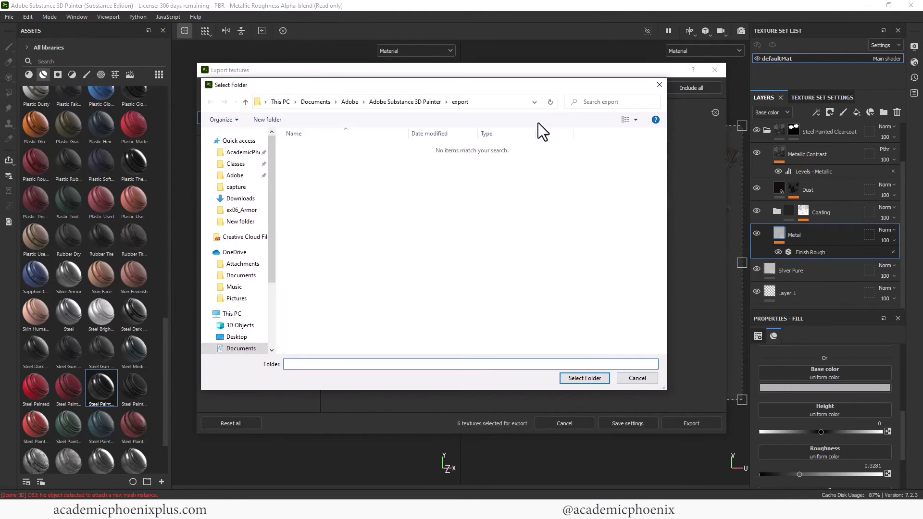
click(585, 379)
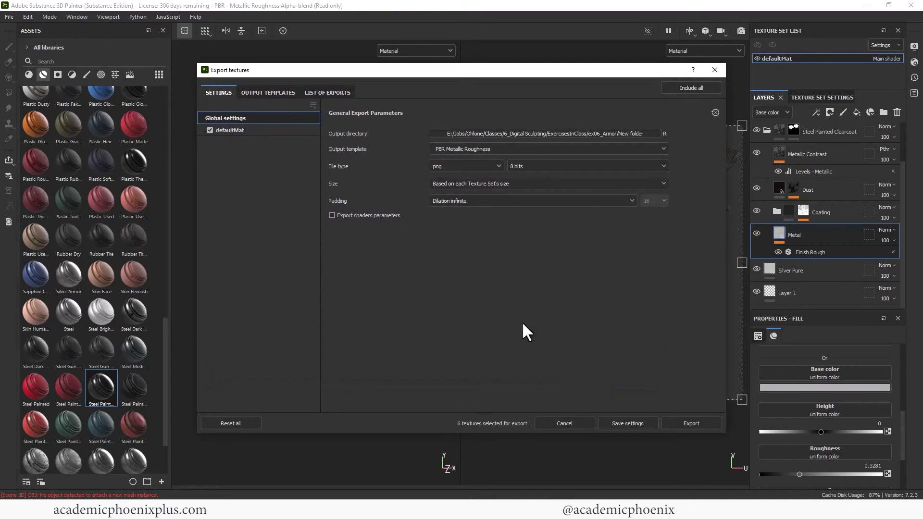
Step: Set the export output template to Arnold (AiStandard)
click(475, 151)
scroll(662, 194, up, 1)
mouse_move(664, 195)
mouse_down()
mouse_move(665, 169)
mouse_move(665, 178)
mouse_up()
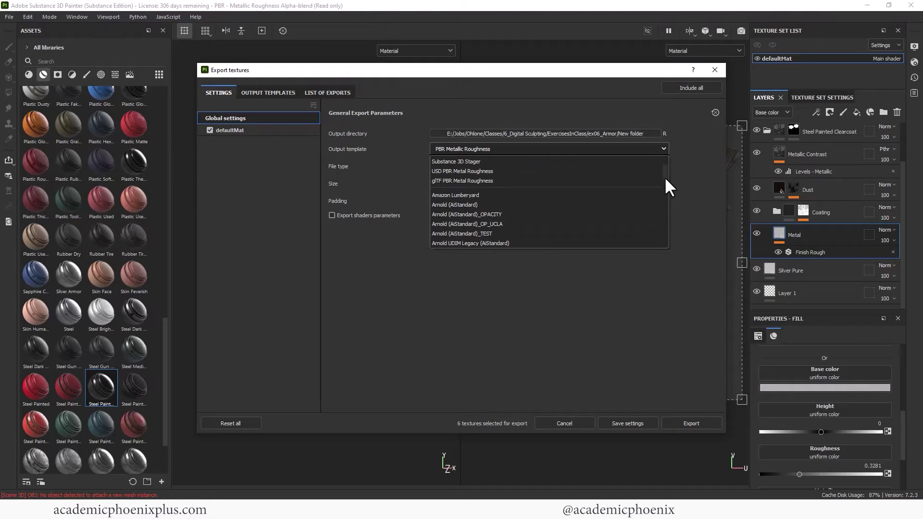
click(479, 204)
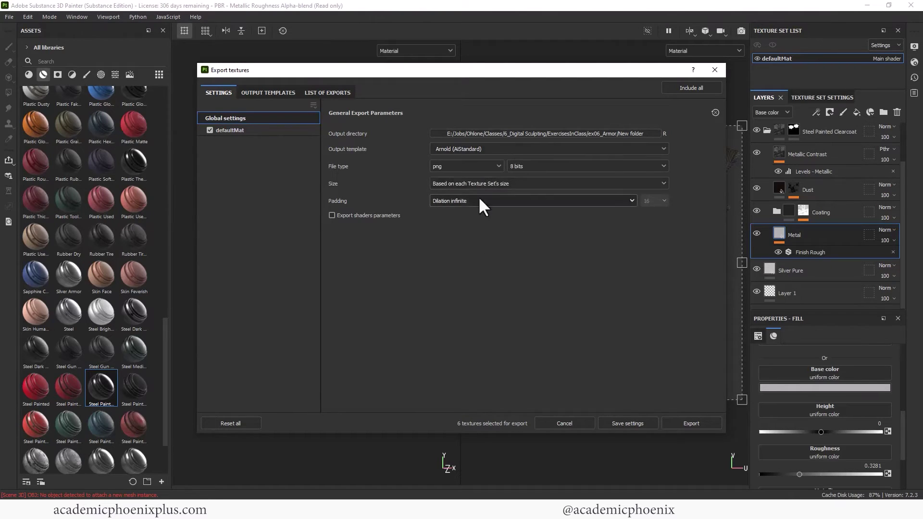
Step: Examine the defaultMat output maps, the Arnold (AiStandard) preset's file naming and the resulting list of exports
click(249, 134)
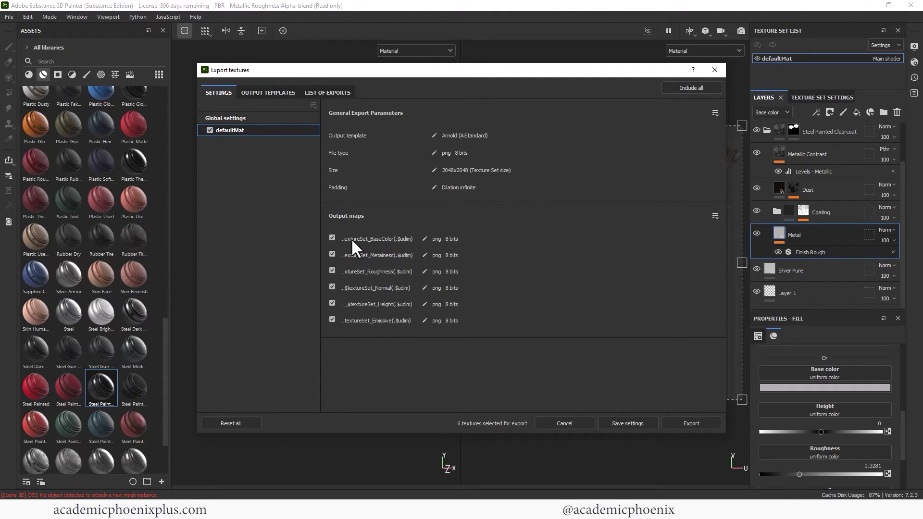
click(322, 144)
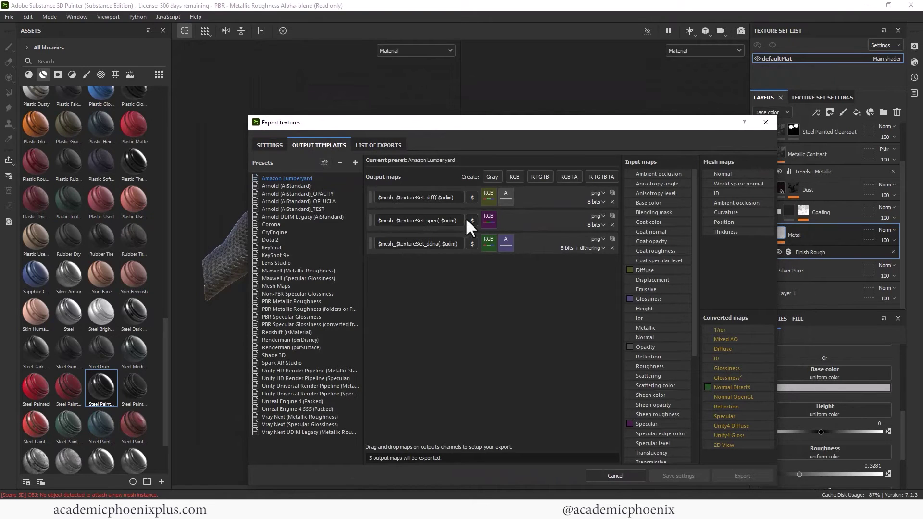
click(316, 186)
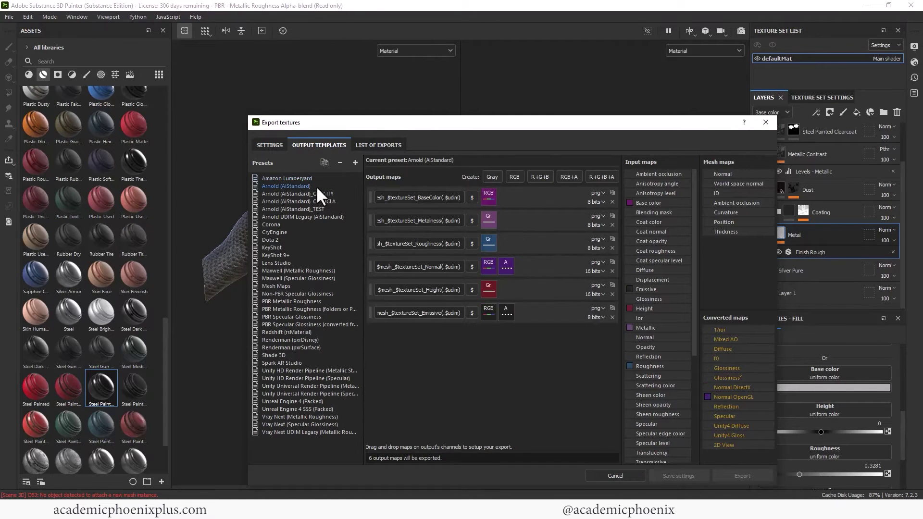
drag(387, 197, 347, 197)
drag(424, 197, 444, 197)
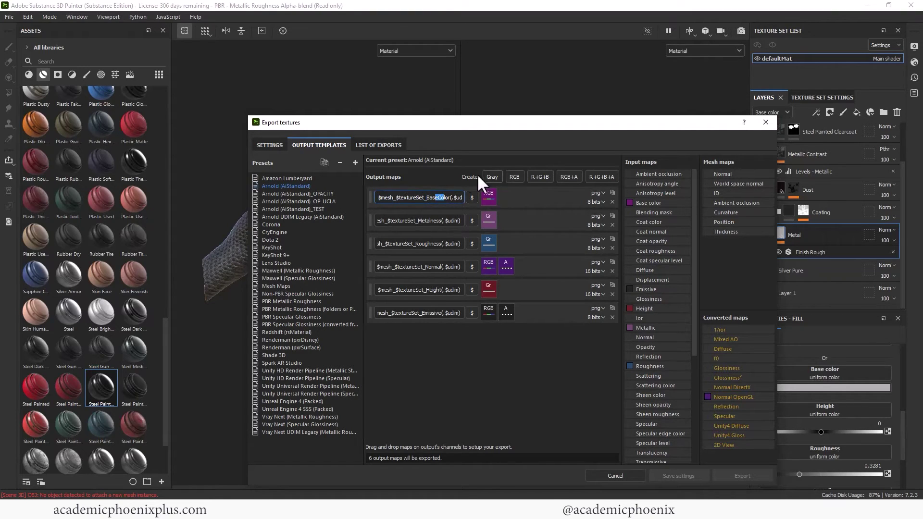
click(378, 145)
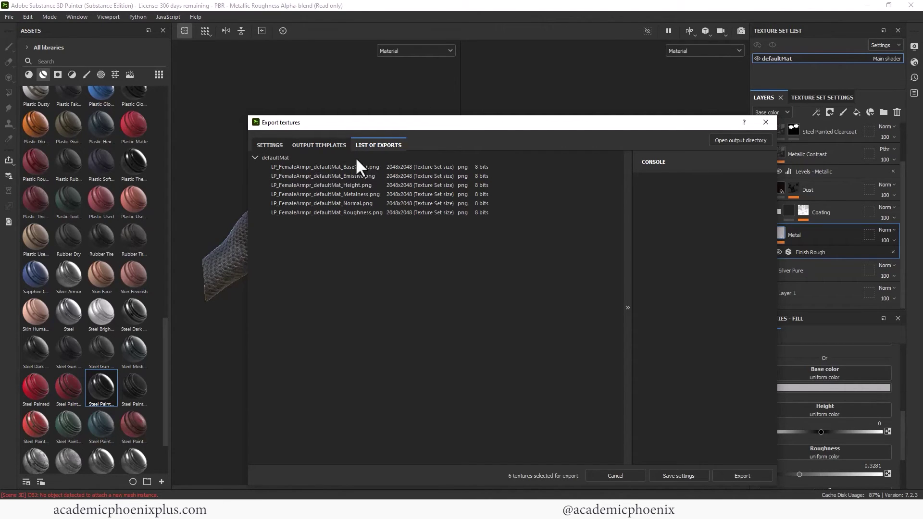
click(319, 145)
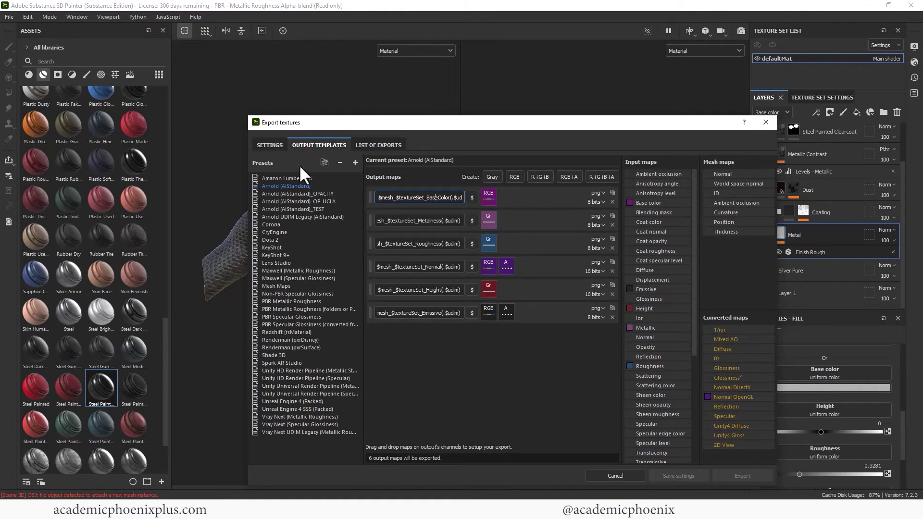
Step: Examine the output maps and file naming of the Arnold (AiStandard)_OPACITY preset and recheck the list of exports
click(322, 193)
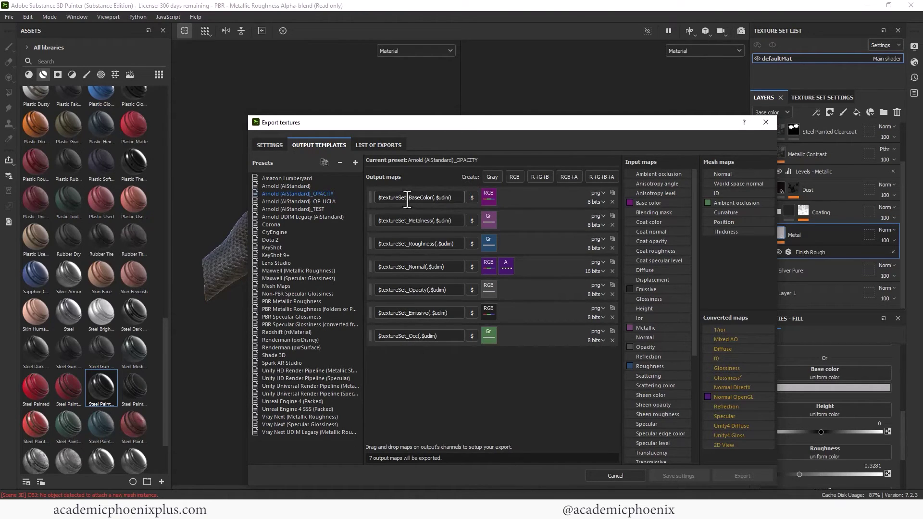
click(375, 144)
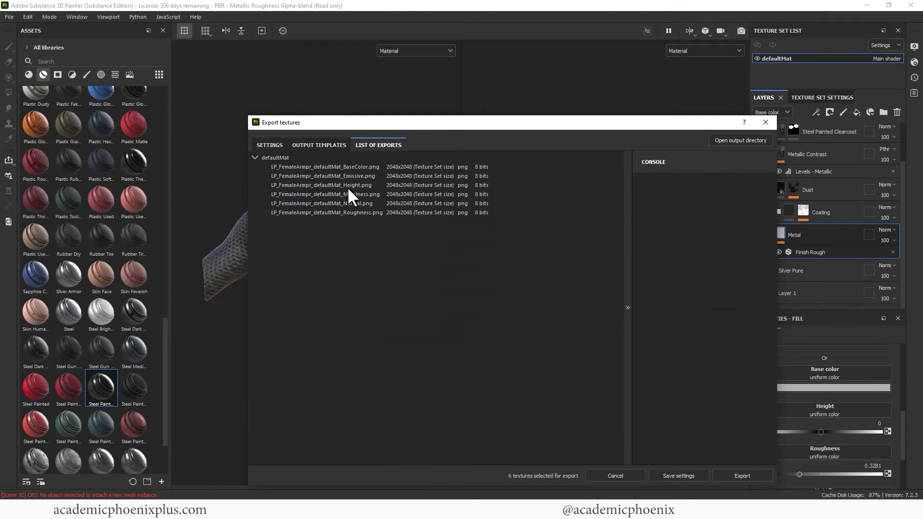
click(318, 144)
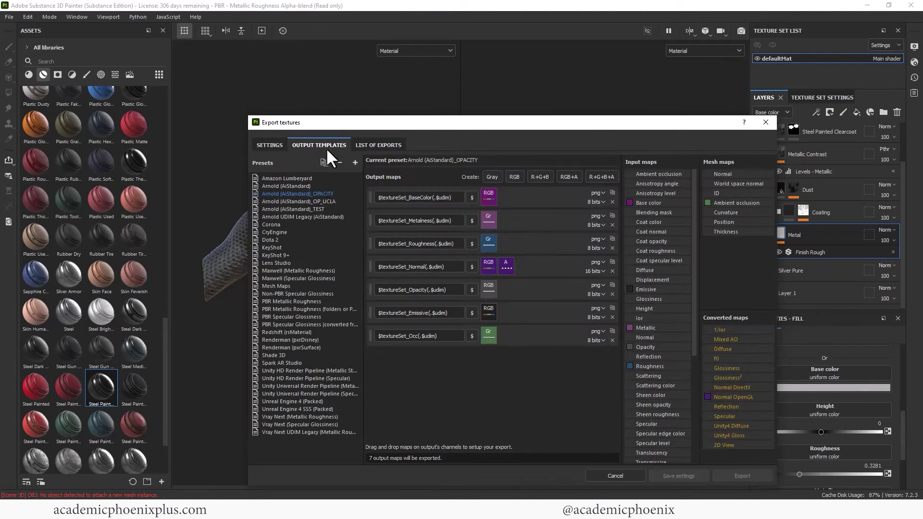
Step: Set the global output template to Arnold (AiStandard)_OPACITY and review the list of exports
click(274, 146)
click(346, 171)
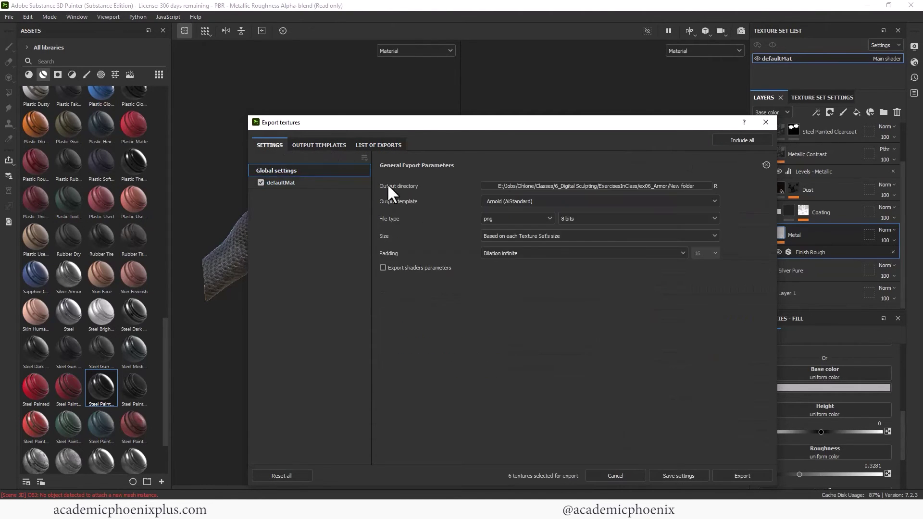
click(542, 201)
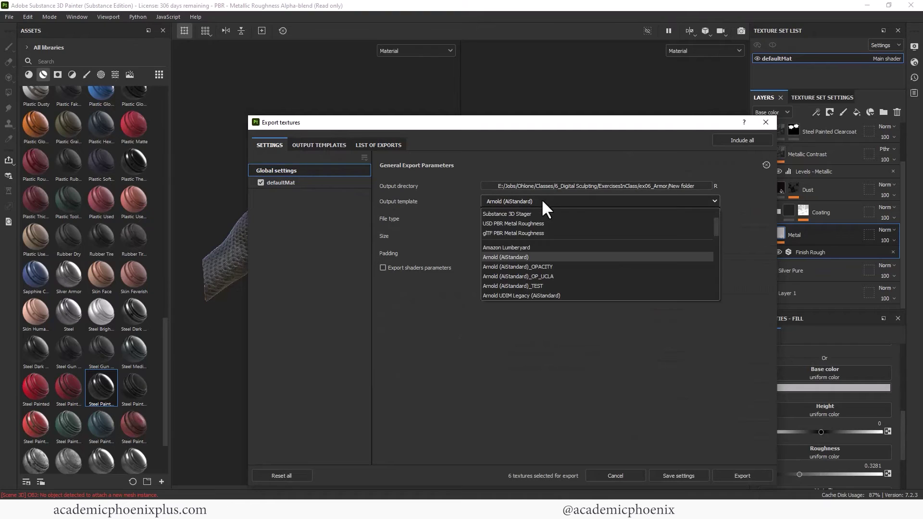
click(541, 266)
click(368, 145)
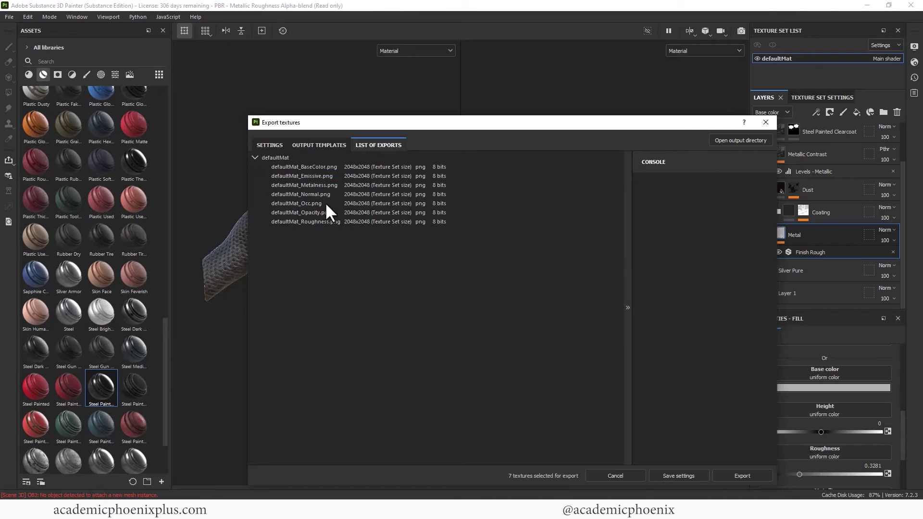
Step: Close the texture export dialog and rename the defaultMat texture set to FemaleArmor
click(766, 122)
double_click(778, 58)
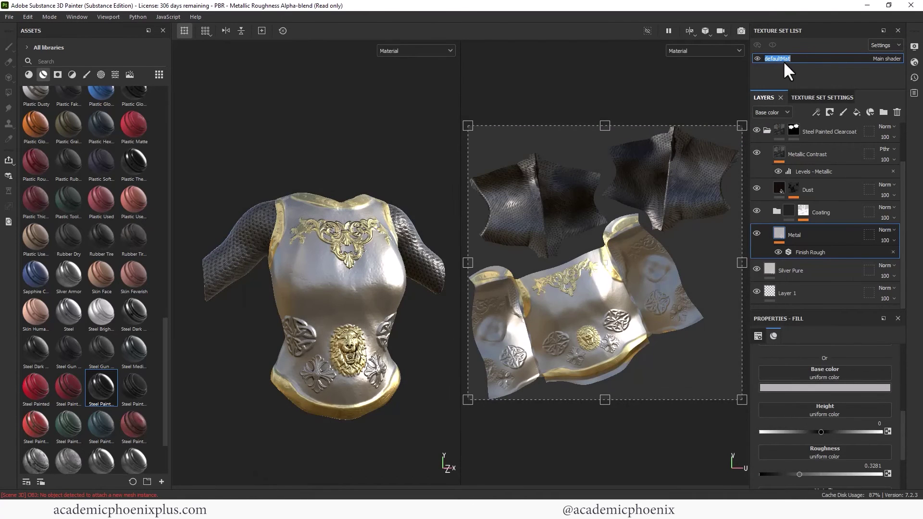
text(FemaleArmor)
key(Return)
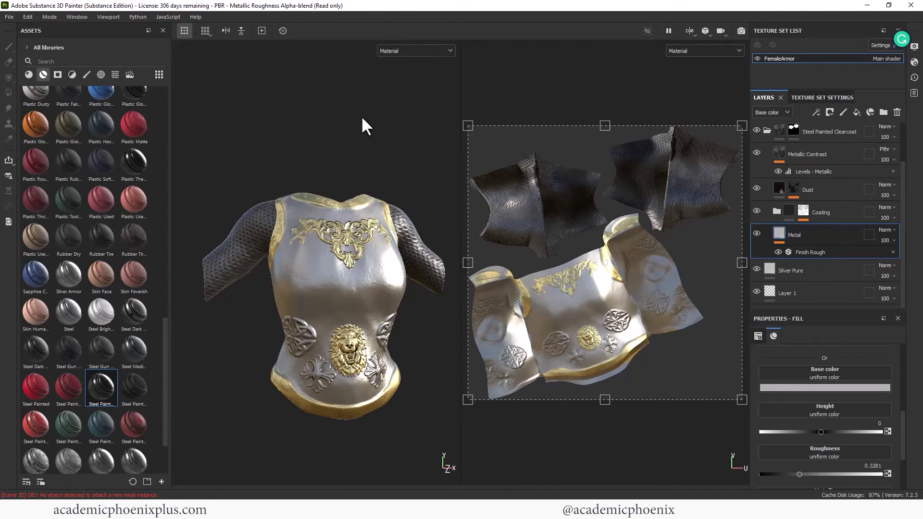
Step: Reopen the texture export and set its output directory to New folder inside ex06_Armor
click(9, 17)
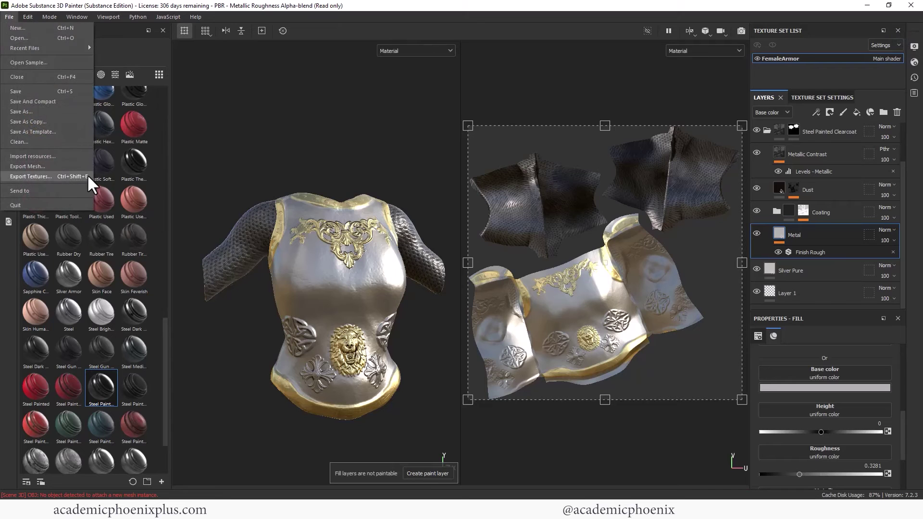
click(43, 175)
click(481, 102)
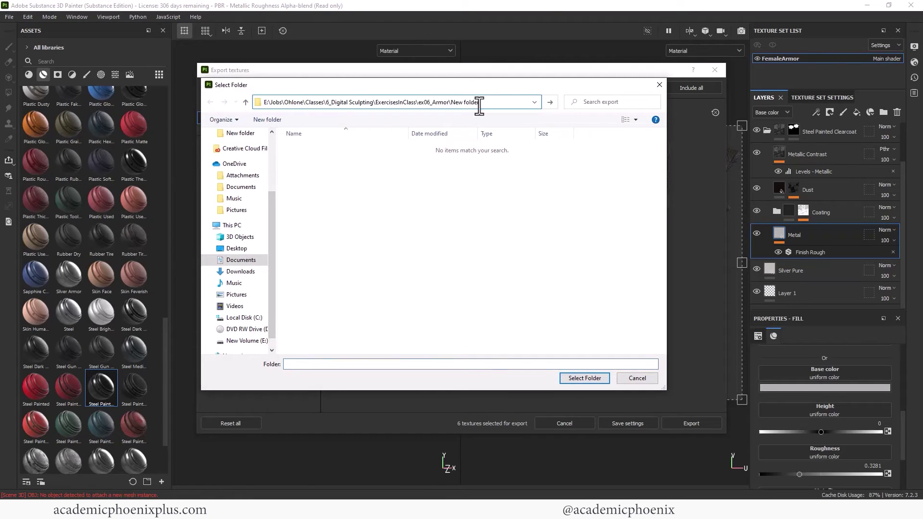
click(584, 378)
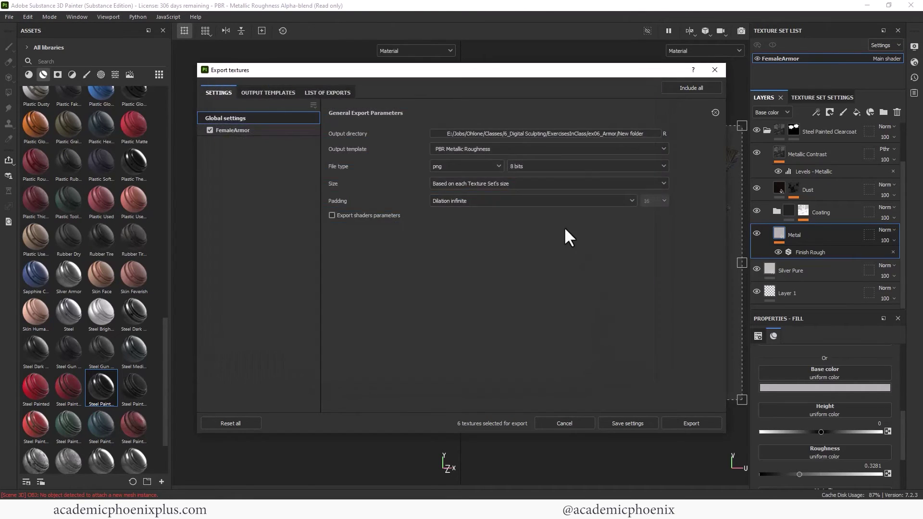
Step: Set the global output template to Arnold (AiStandard)_OPACITY and review the FemaleArmor list of exports
click(475, 150)
drag(667, 217, 667, 175)
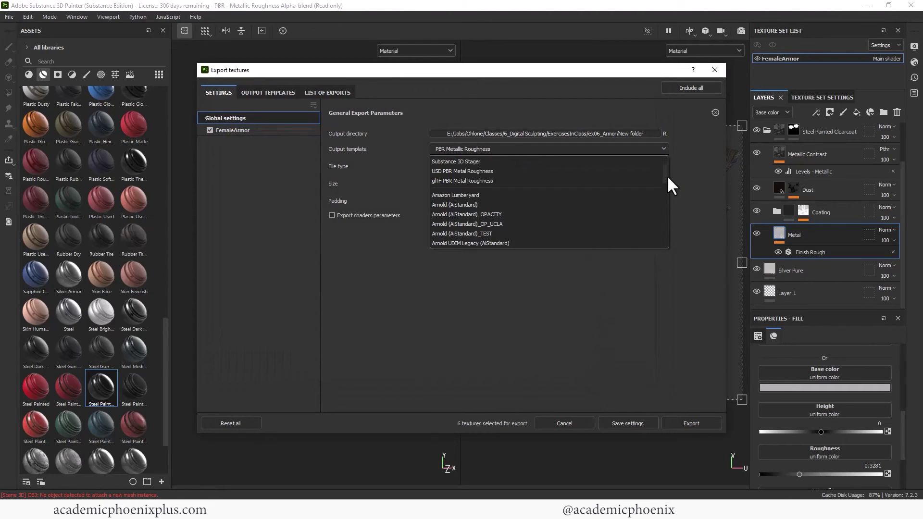
click(519, 213)
drag(444, 73, 424, 124)
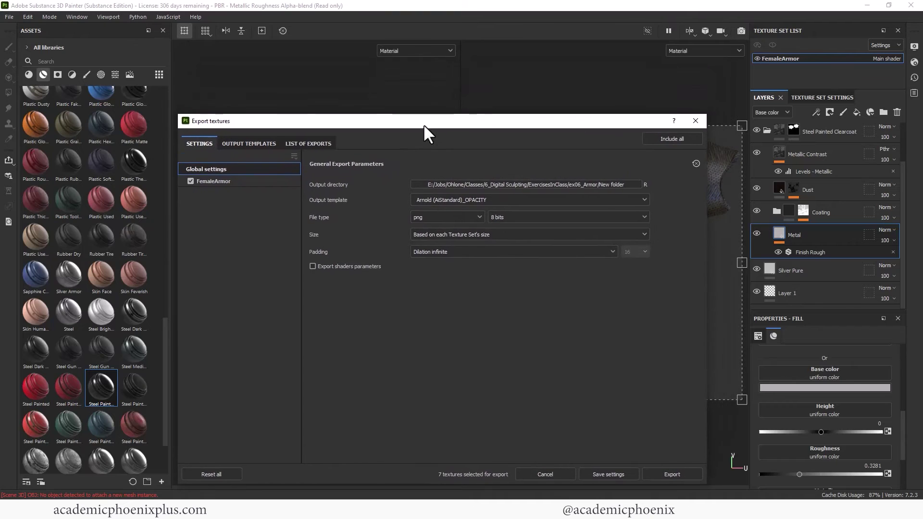
click(315, 143)
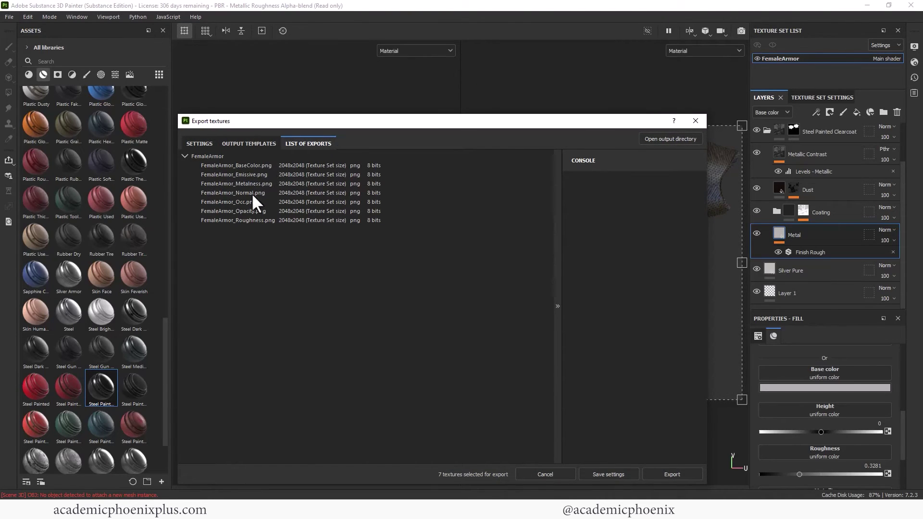
Step: Exclude the Opacity and Emissive maps from FemaleArmor's output maps, export the remaining textures and close the export dialog
click(202, 143)
drag(362, 122, 385, 104)
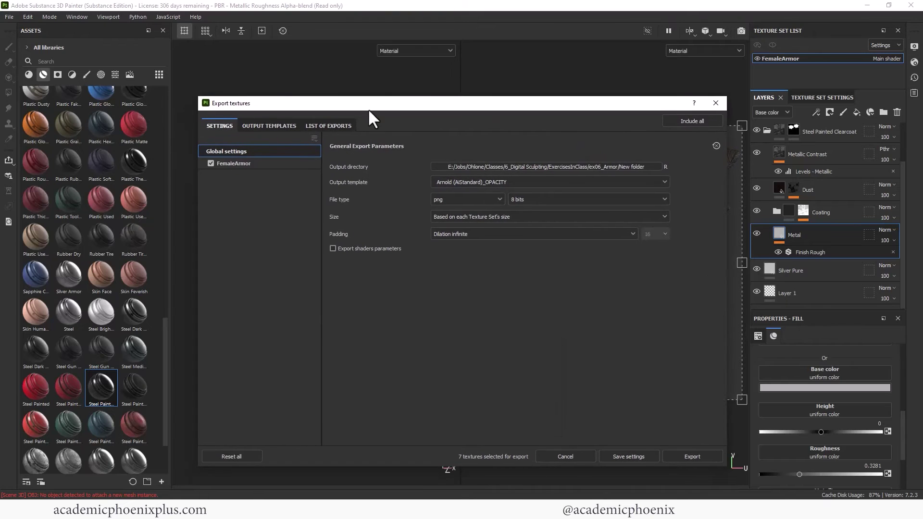
click(246, 166)
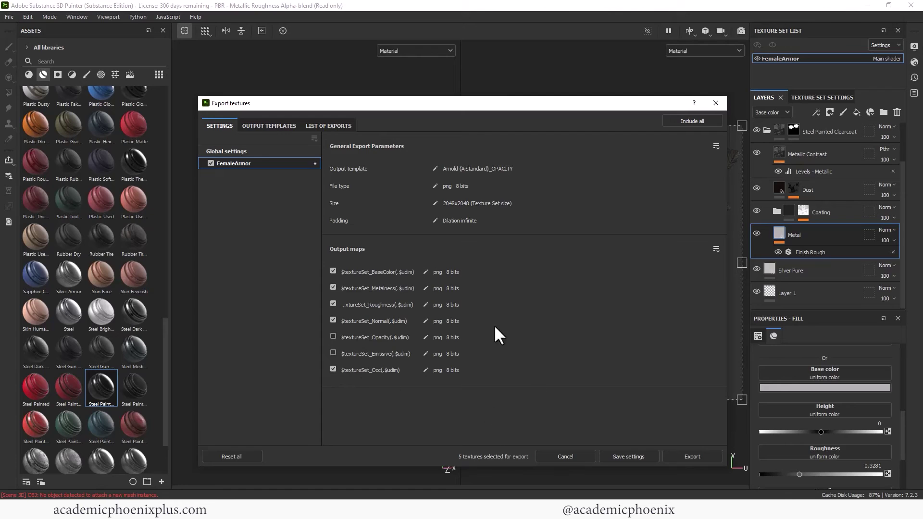
drag(521, 103, 523, 88)
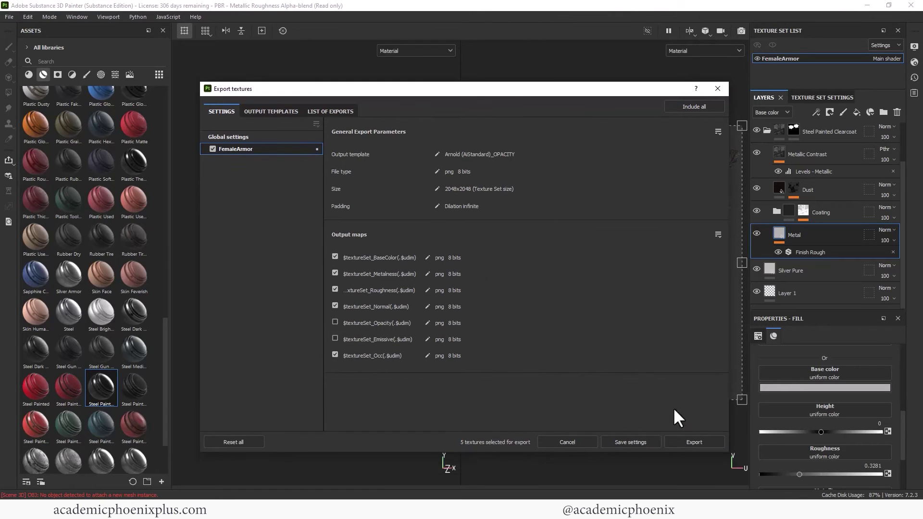
click(693, 441)
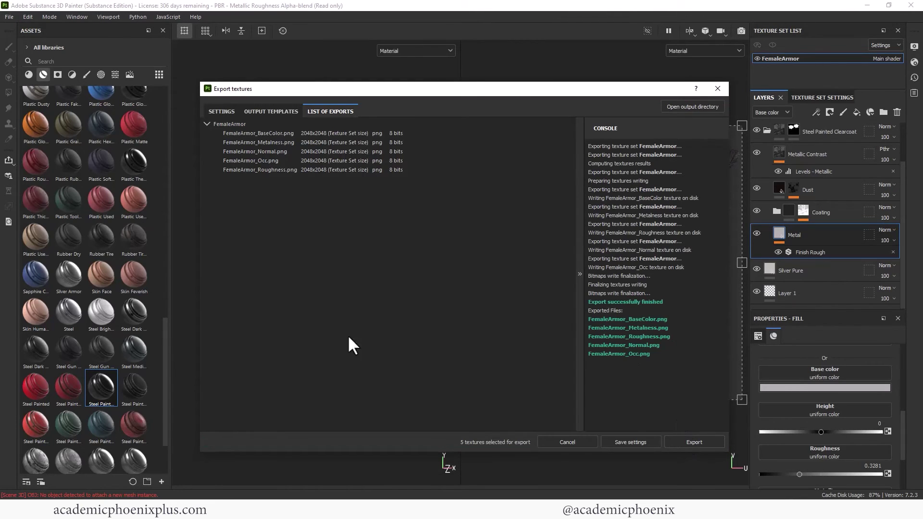
click(718, 89)
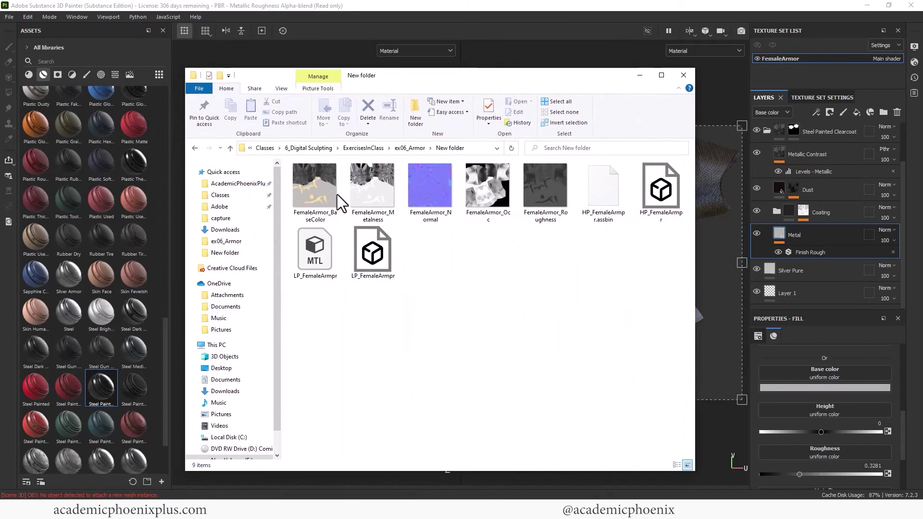
Step: Look through the exported FemaleArmor maps in the image viewer, starting with the base color
click(320, 199)
double_click(322, 204)
key(Right)
key(Right)
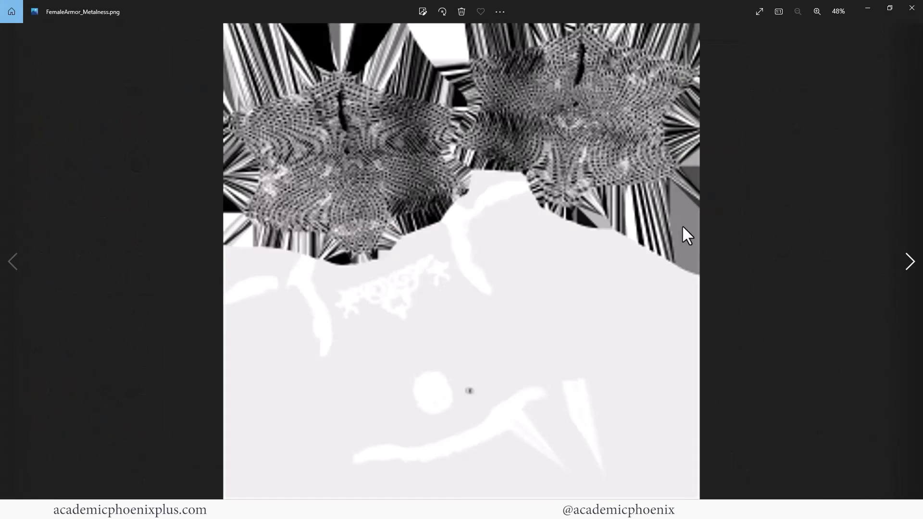
key(Right)
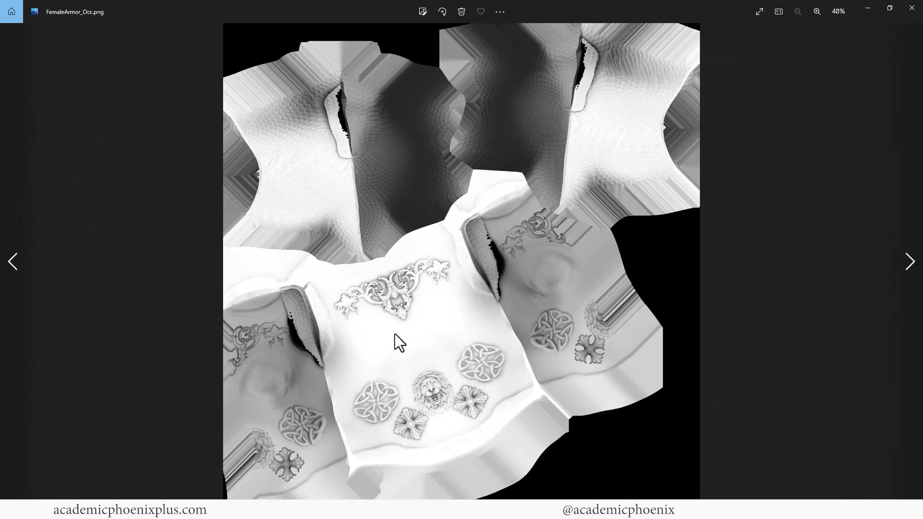
click(912, 8)
Step: Switch to Maya, import LP_FemaleArmpr.obj from the export folder and frame the armor
click(244, 76)
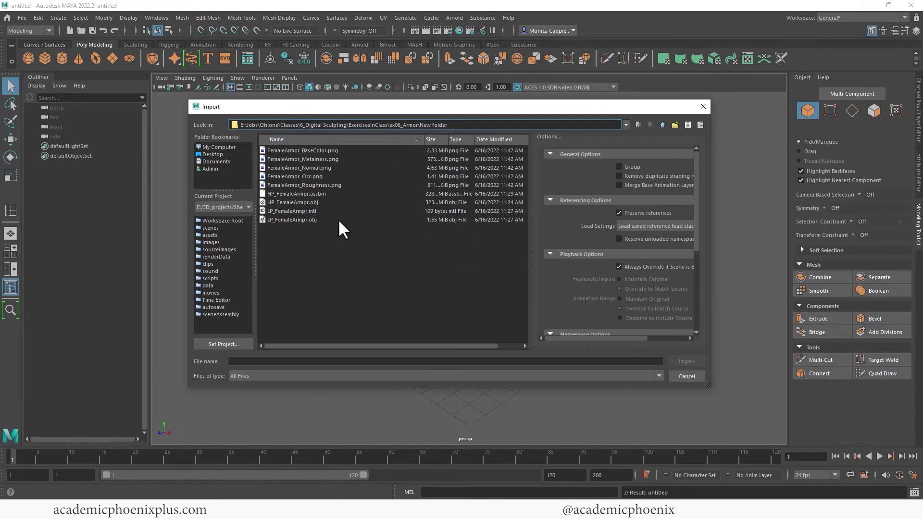
double_click(288, 220)
alt+drag(425, 234, 455, 248)
alt+right_drag(455, 249, 532, 255)
alt+middle_drag(532, 255, 607, 257)
Step: Select the armor mesh and inspect its UV layout in the UV Editor
click(484, 284)
alt+right_drag(591, 270, 552, 233)
click(383, 18)
click(387, 31)
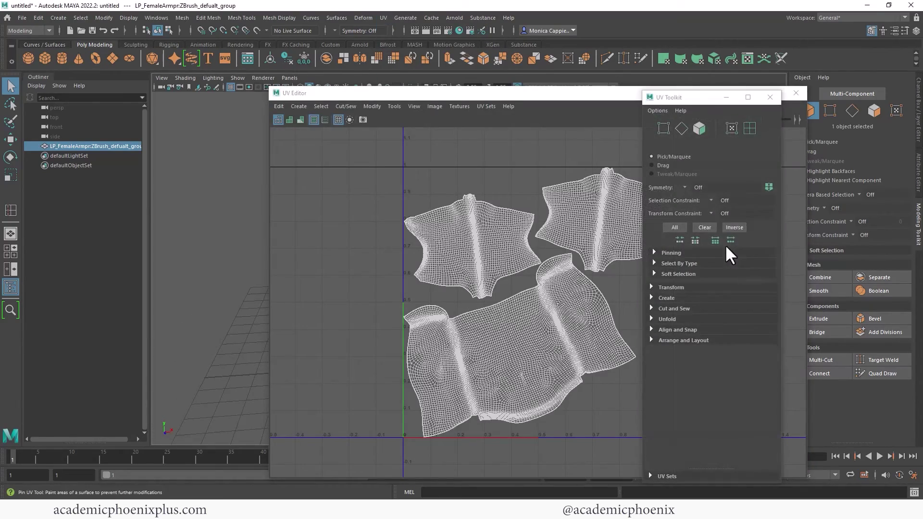
click(796, 94)
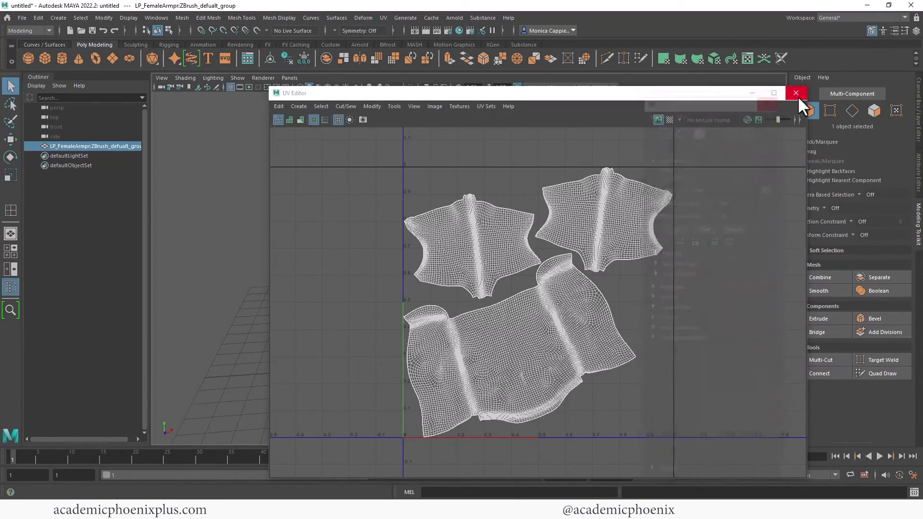
Step: Start Substance's Apply Workflow to Image Maps with the Arnold workflow and load all five FemaleArmor PNG maps
click(524, 45)
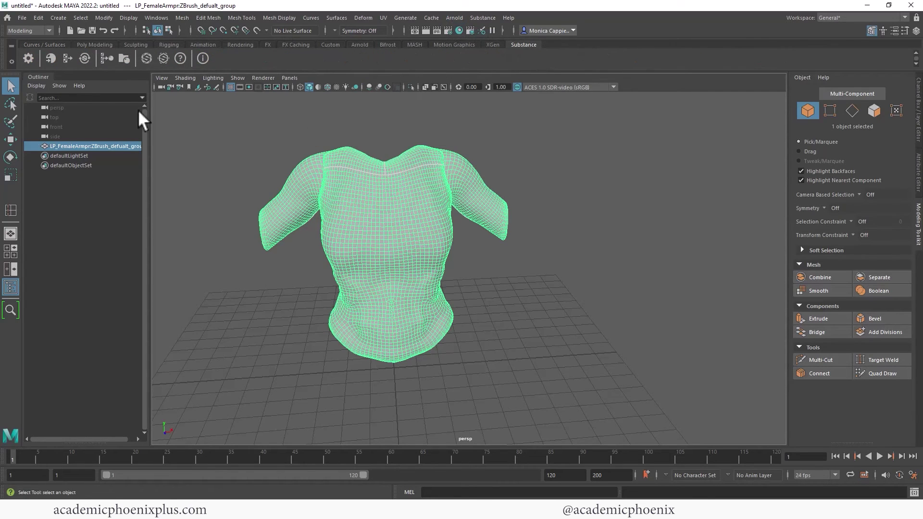
click(106, 58)
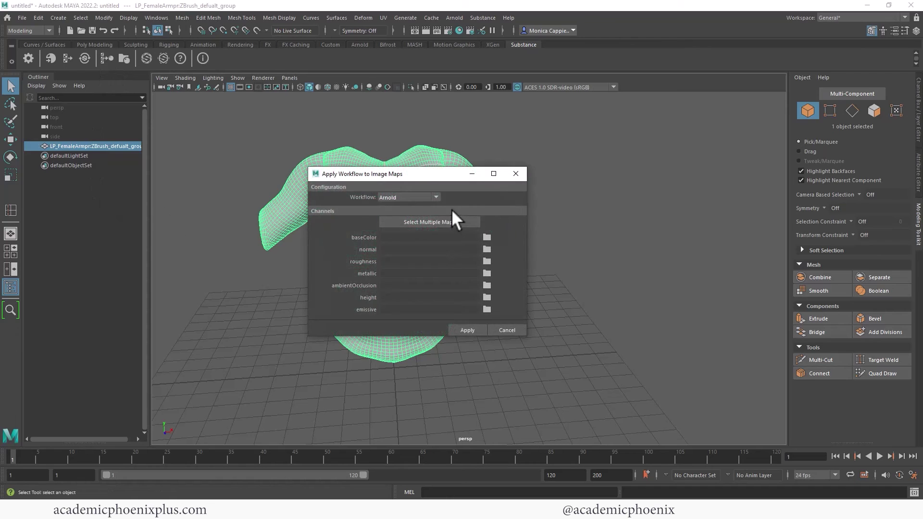
click(415, 196)
click(405, 209)
click(410, 221)
click(341, 184)
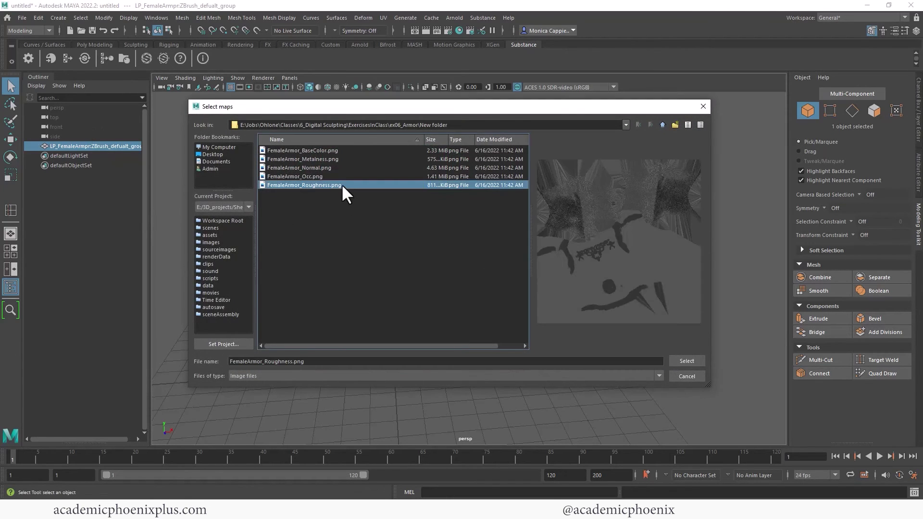
click(344, 149)
shift+click(334, 185)
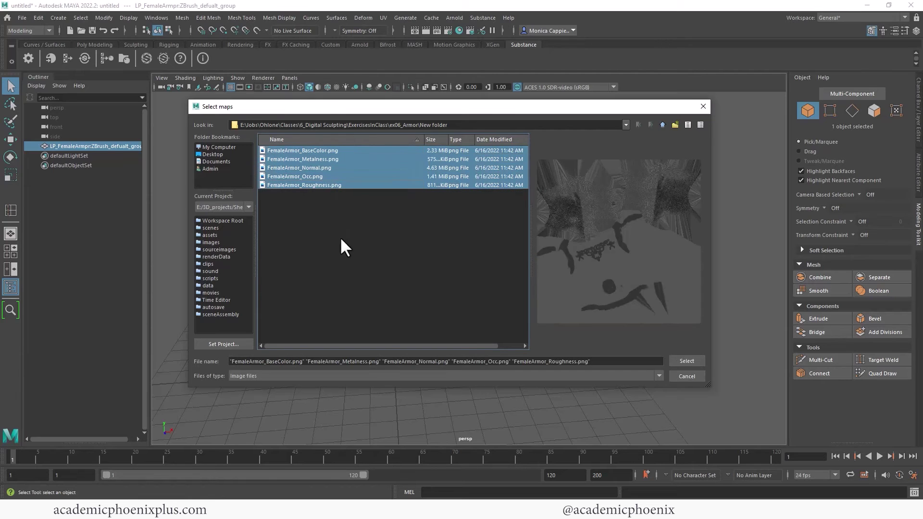
click(679, 361)
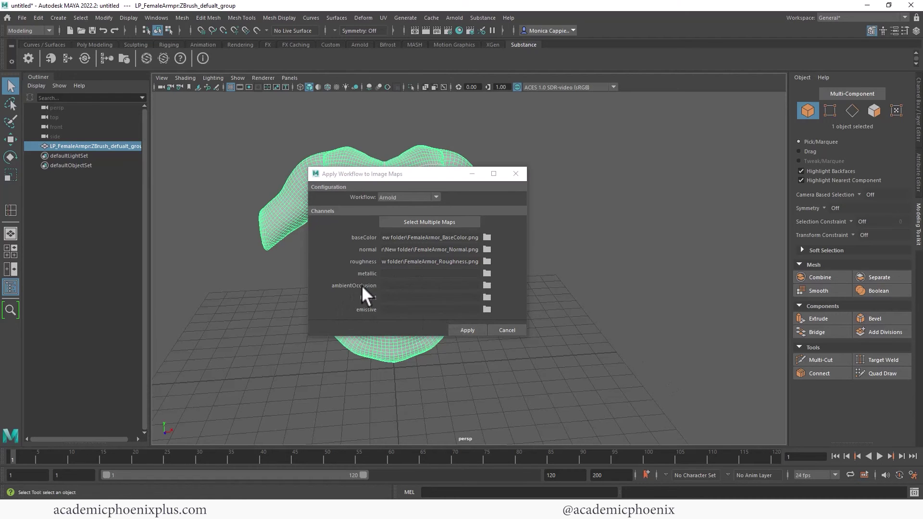
Step: Assign FemaleArmor_Metalness.png to metallic and FemaleArmor_Occ.png to ambientOcclusion, then apply the workflow
click(487, 273)
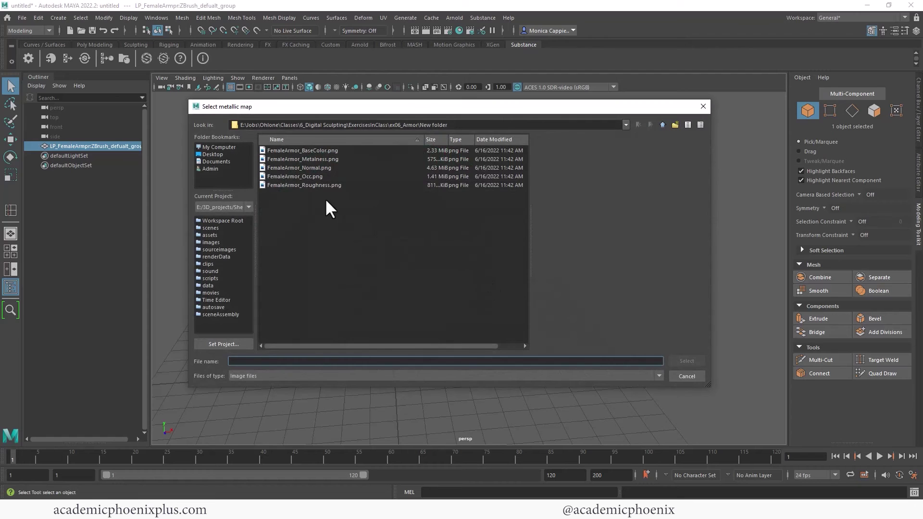
double_click(330, 159)
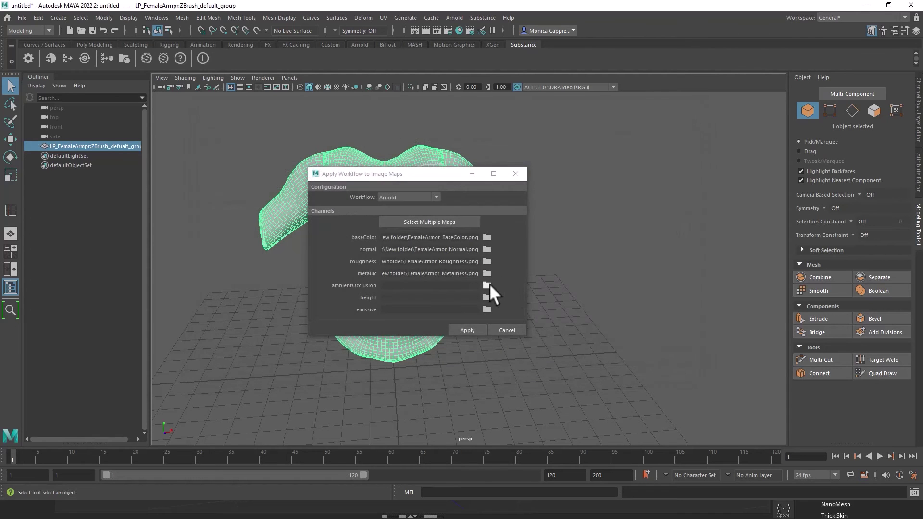
click(487, 285)
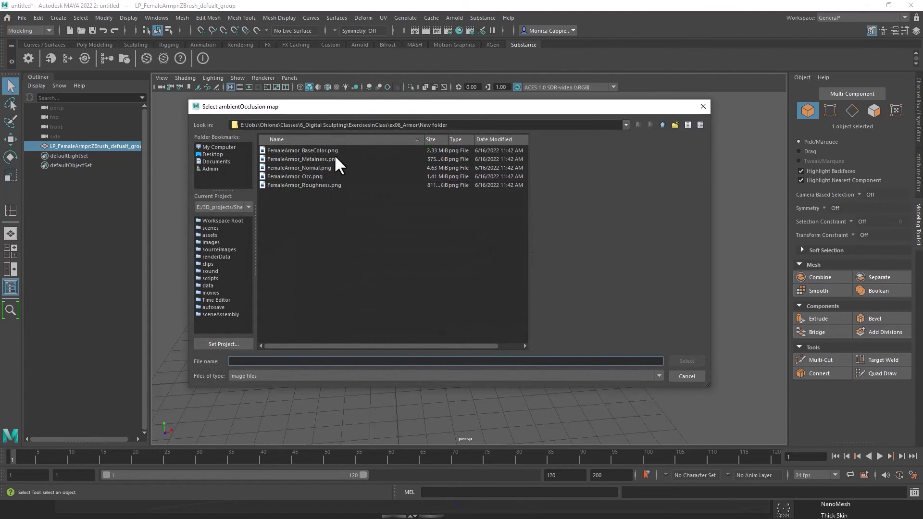
double_click(312, 176)
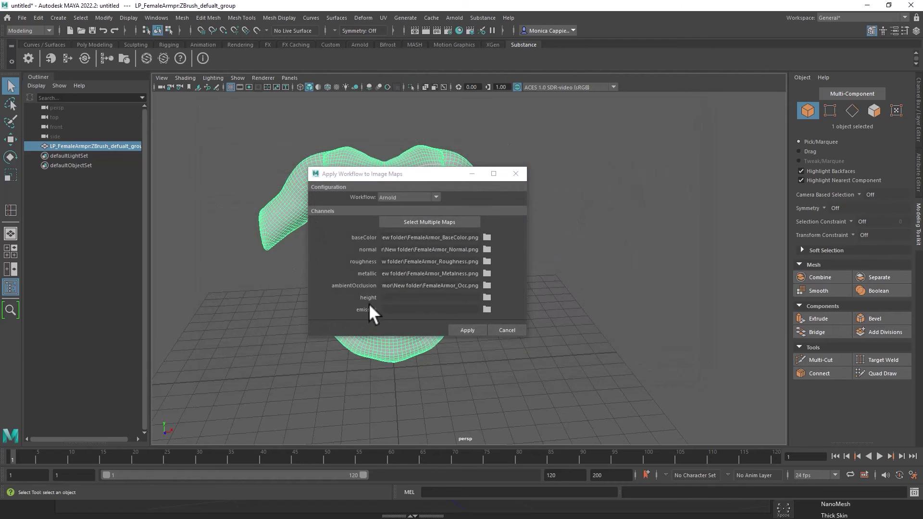
click(470, 329)
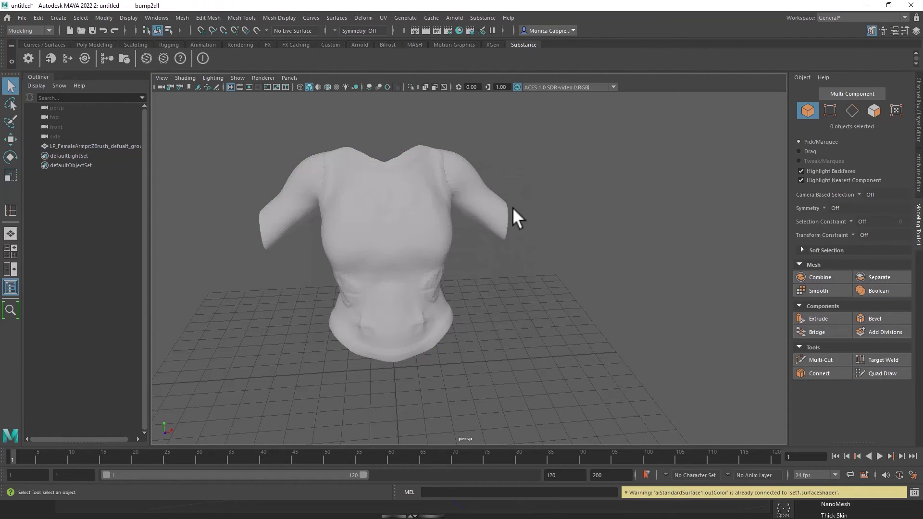
Step: Assign the existing aiStandardSurface1 material to the armor mesh and display it with textures in the viewport
click(407, 212)
right_click(425, 206)
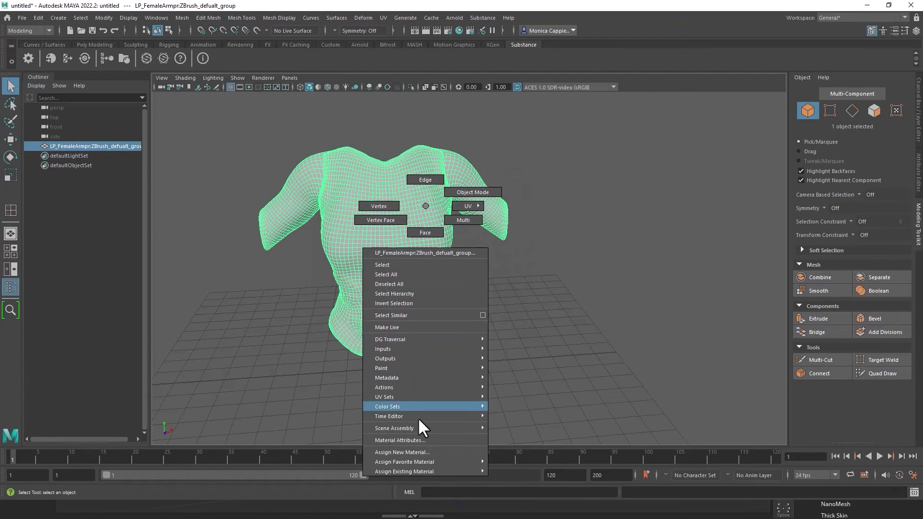
mouse_move(428, 471)
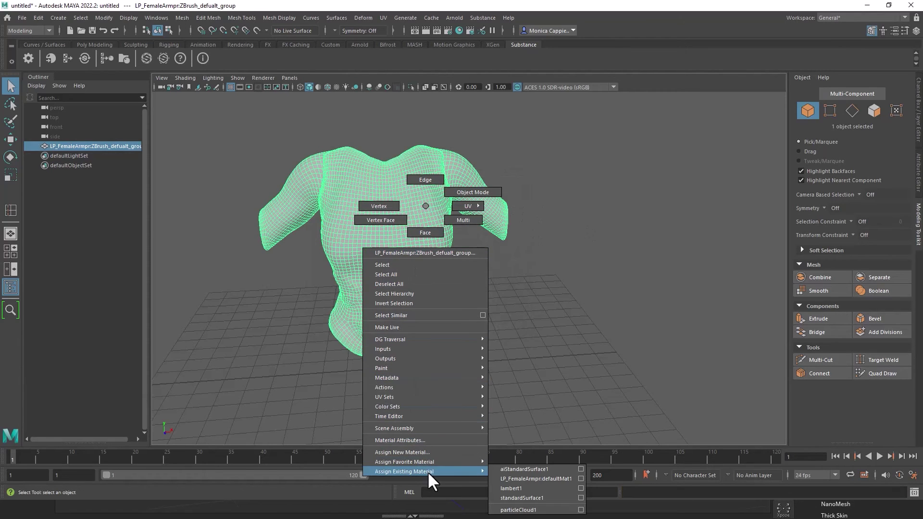
click(562, 469)
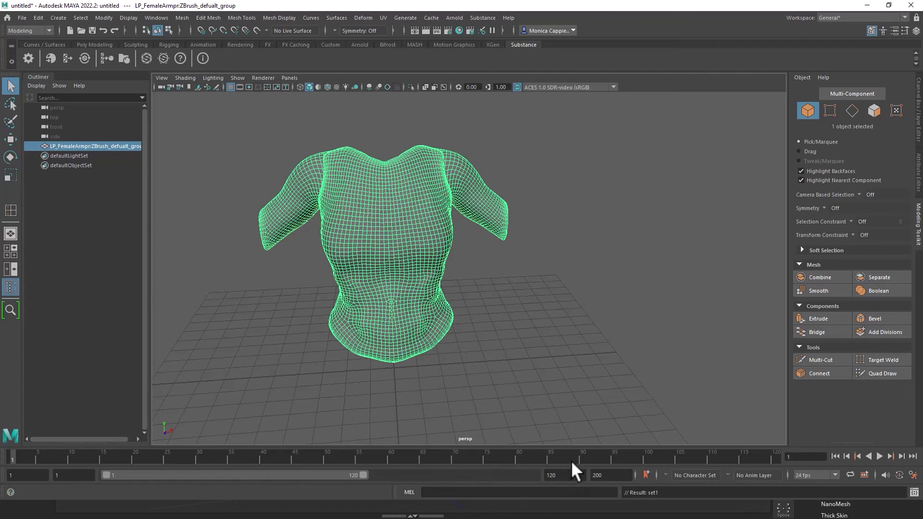
click(550, 293)
key(6)
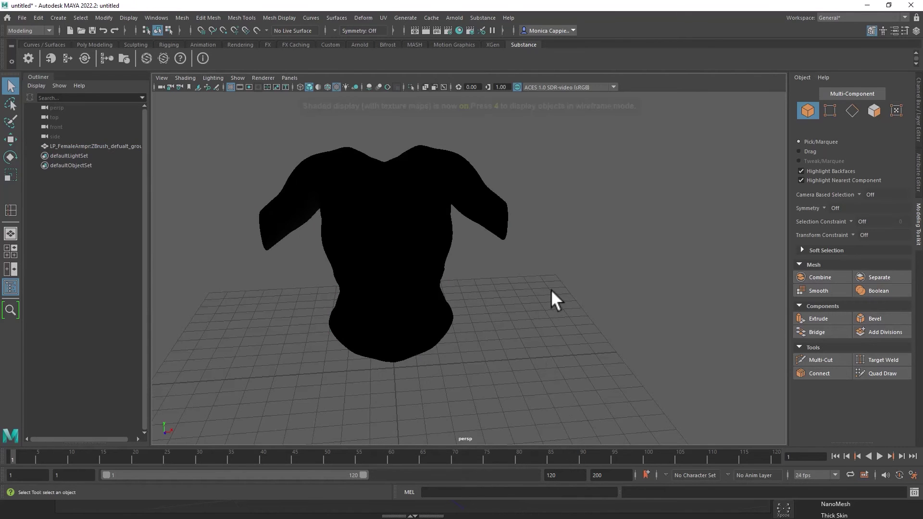
Step: Add an Arnold Physical Sky light and render the armor at an angled view in the Arnold RenderView
alt+drag(469, 288, 452, 202)
click(454, 18)
mouse_move(464, 68)
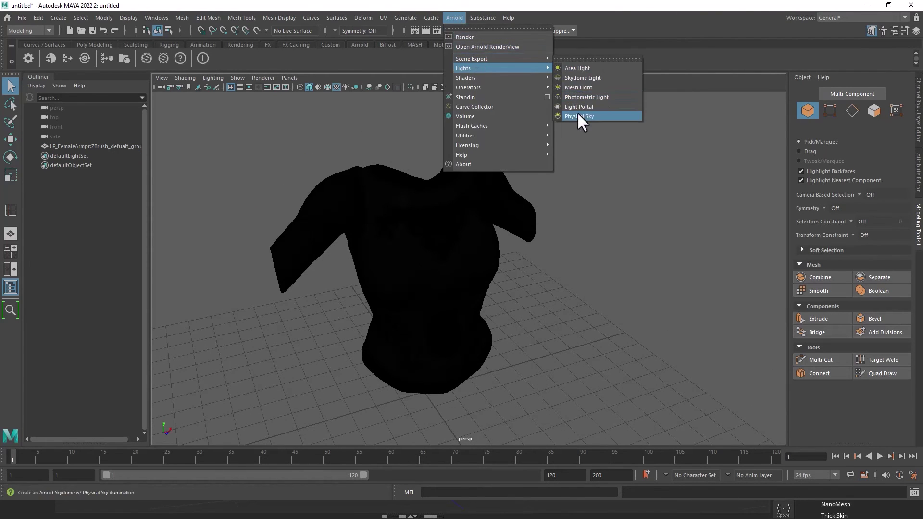
click(582, 116)
click(454, 18)
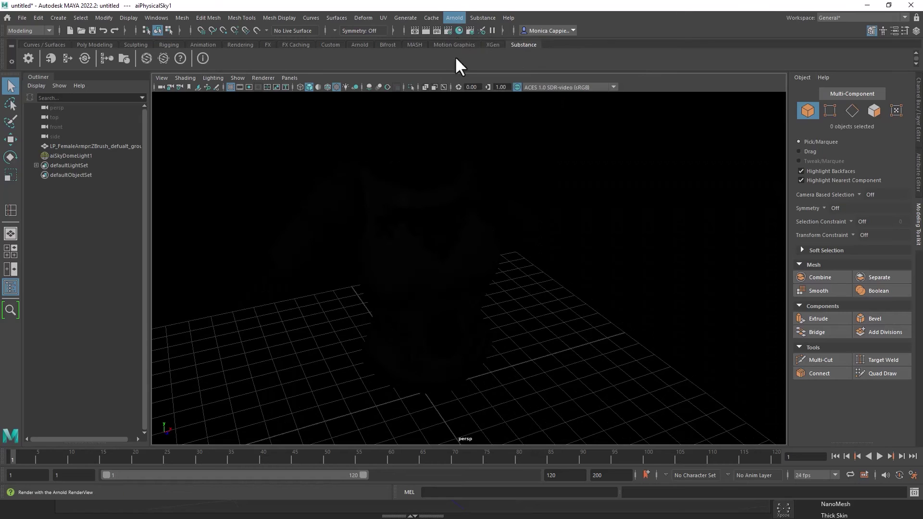
click(474, 218)
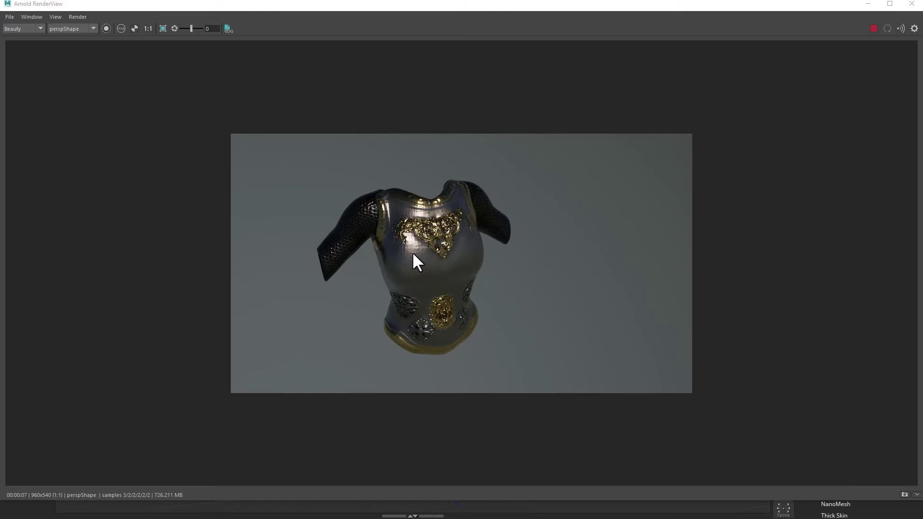
Step: Hide lights in the perspective viewport, select the armor mesh, and view it from the front
click(867, 3)
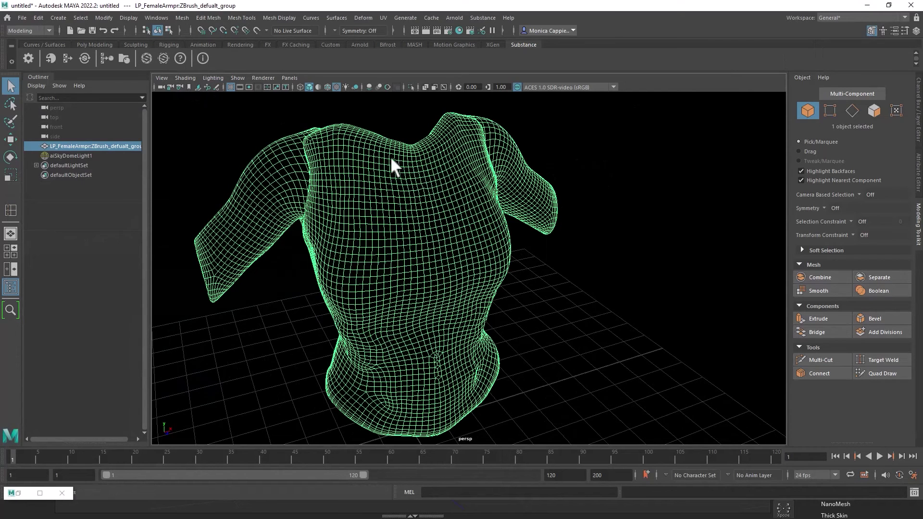
click(226, 99)
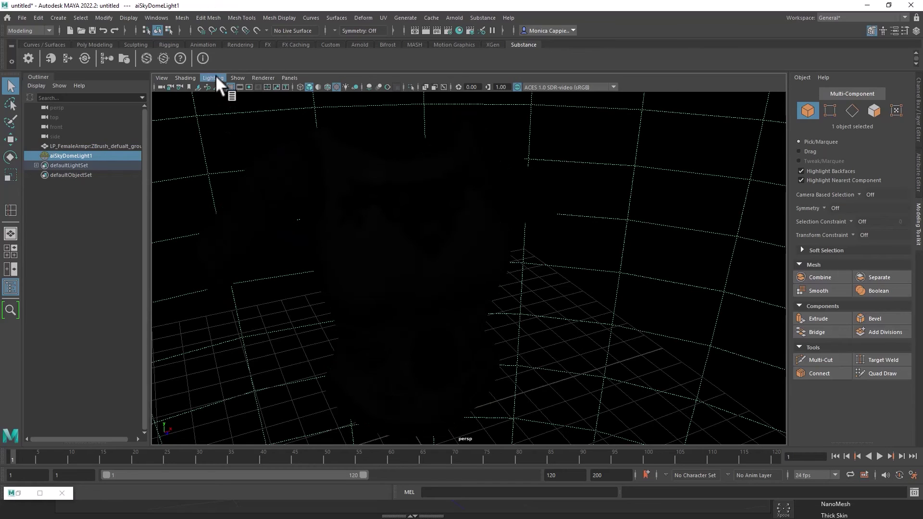
click(215, 77)
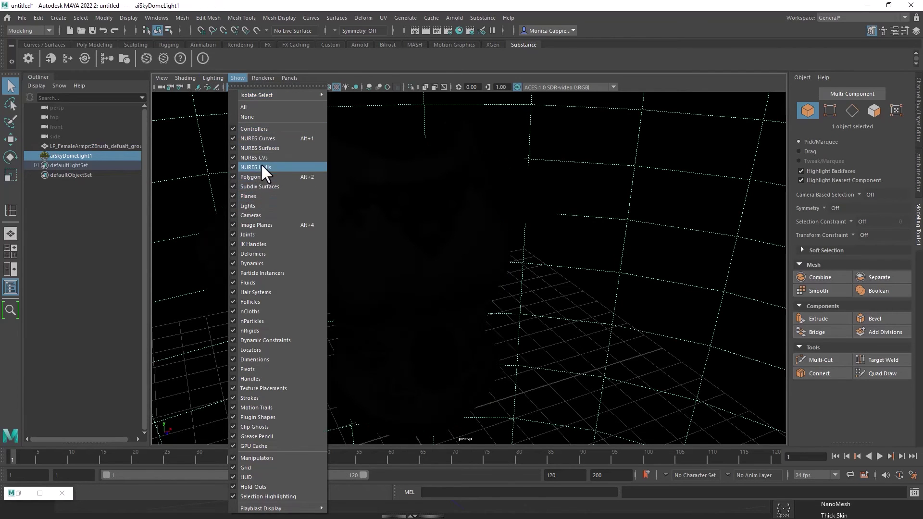
click(257, 207)
alt+drag(662, 233, 546, 247)
click(442, 257)
alt+drag(480, 202, 269, 166)
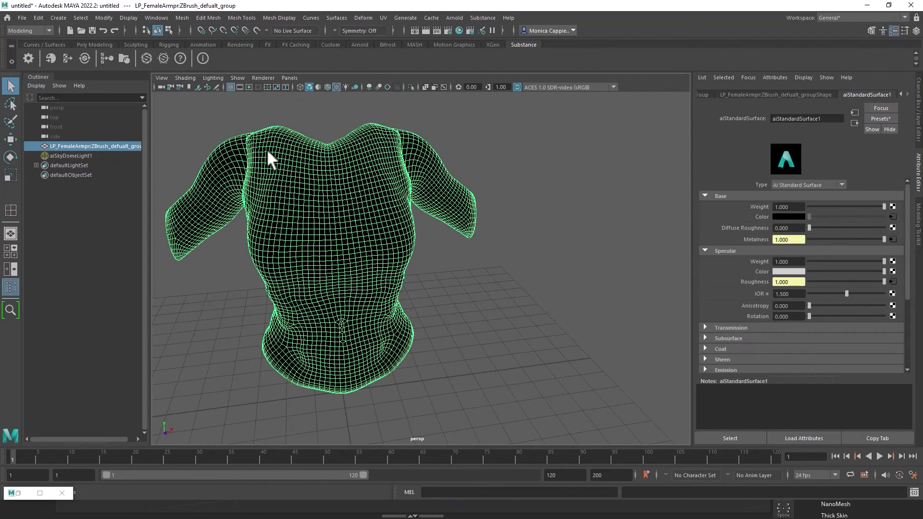
Step: Unlock the armor mesh's normals and soften its edges
click(284, 18)
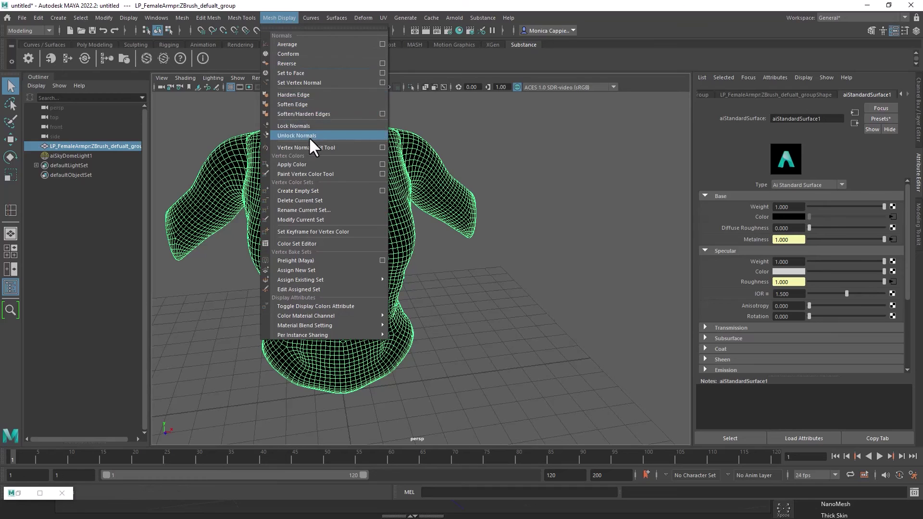
click(310, 137)
click(287, 19)
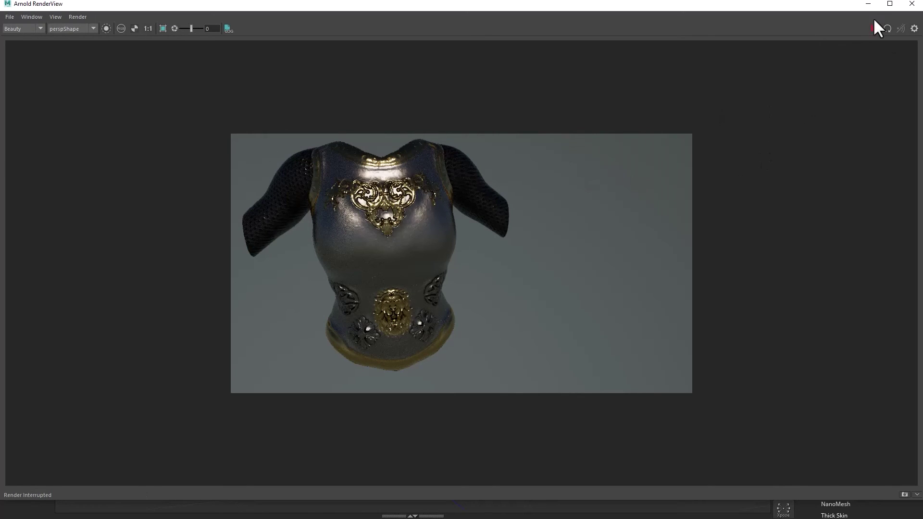
Step: Turn on the 960 x 540 resolution gate in the viewport and frame the armor inside it at a slight angle
click(868, 4)
click(336, 190)
alt+drag(336, 190, 349, 176)
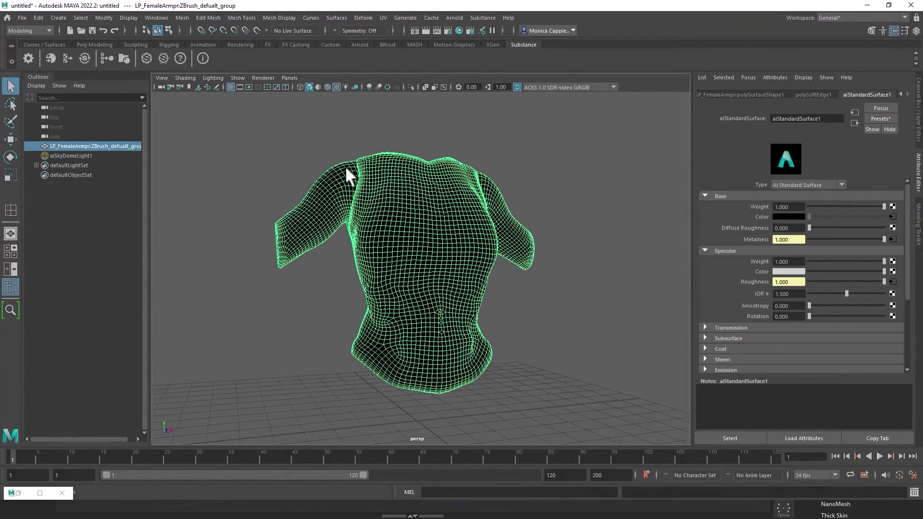
click(258, 87)
alt+drag(456, 142, 426, 149)
Step: Set the aiSkyDomeLight1 intensity to 1.5 and bring back the Arnold RenderView
click(71, 155)
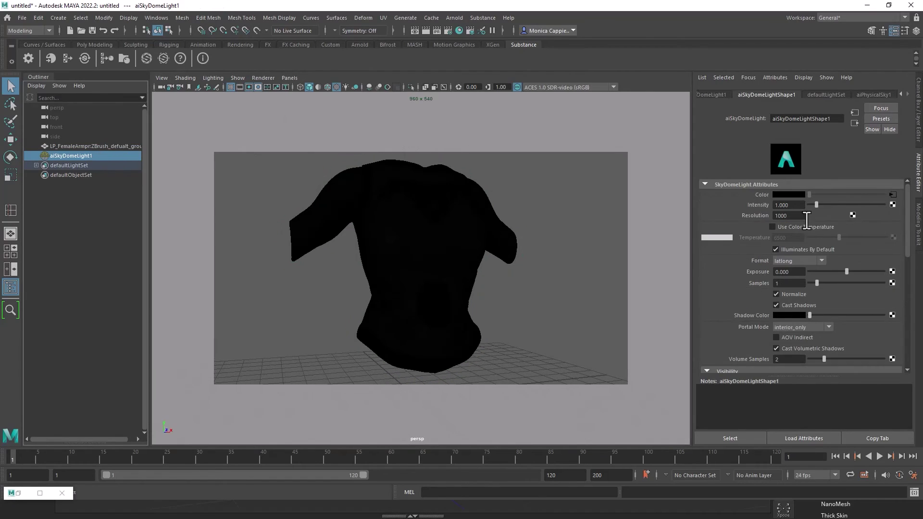
click(787, 205)
text(1.5)
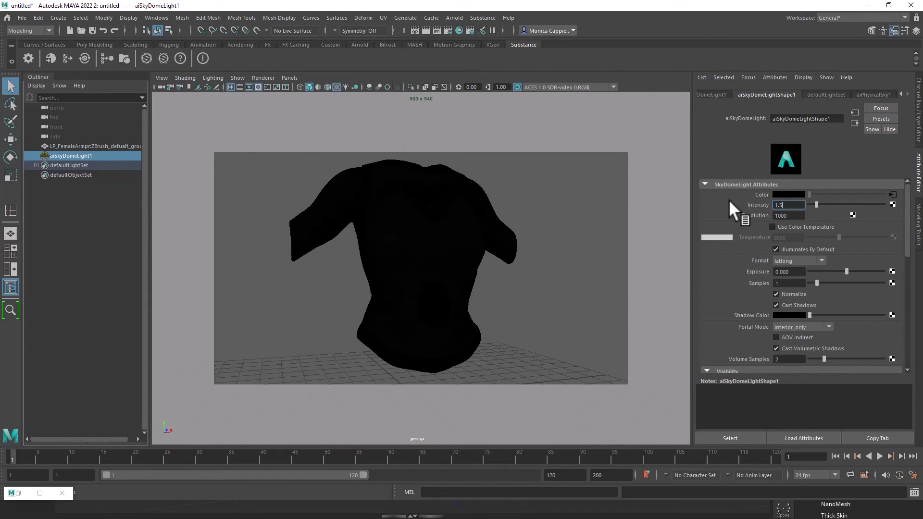
key(Return)
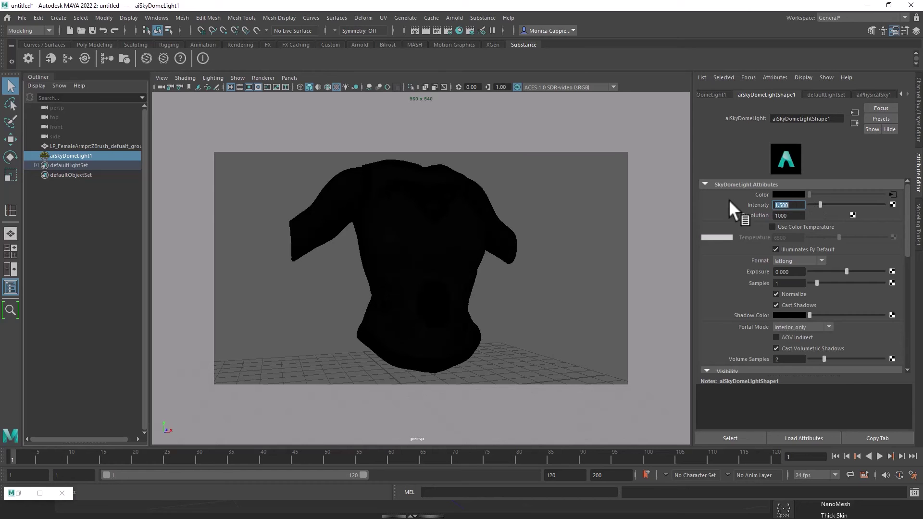
click(19, 492)
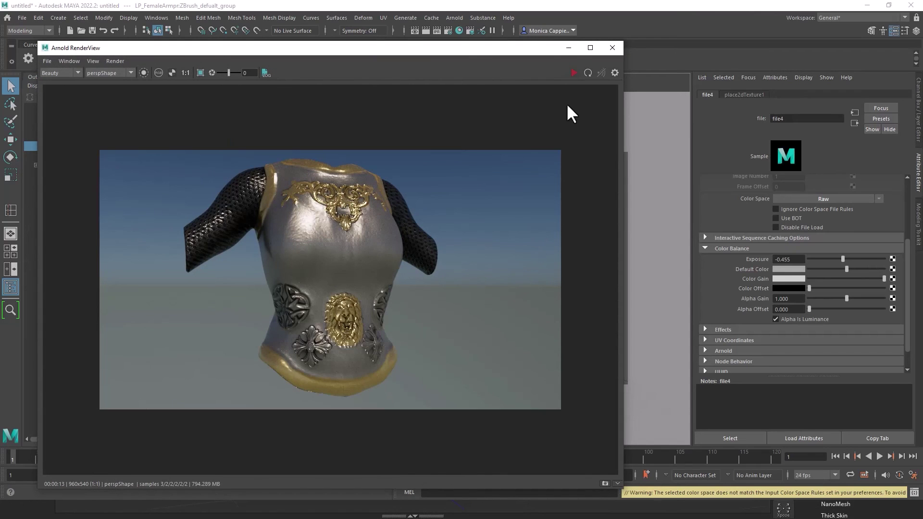
Step: Choose an image size preset in Render Settings and re-render the armor in a maximized Arnold RenderView
click(568, 47)
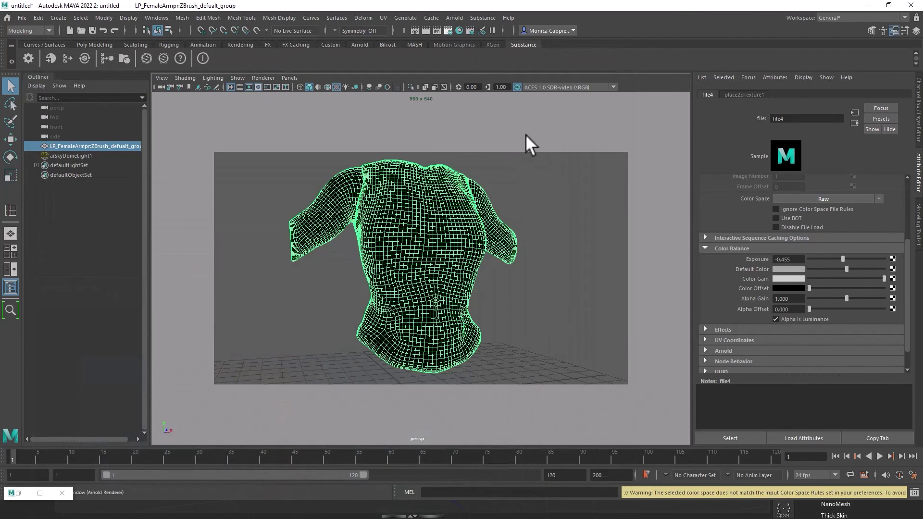
click(448, 32)
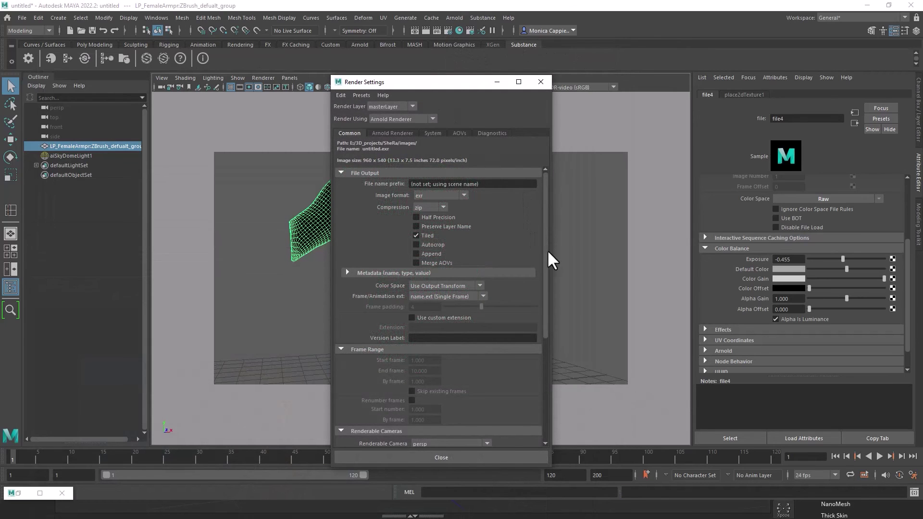
scroll(547, 318, down, 5)
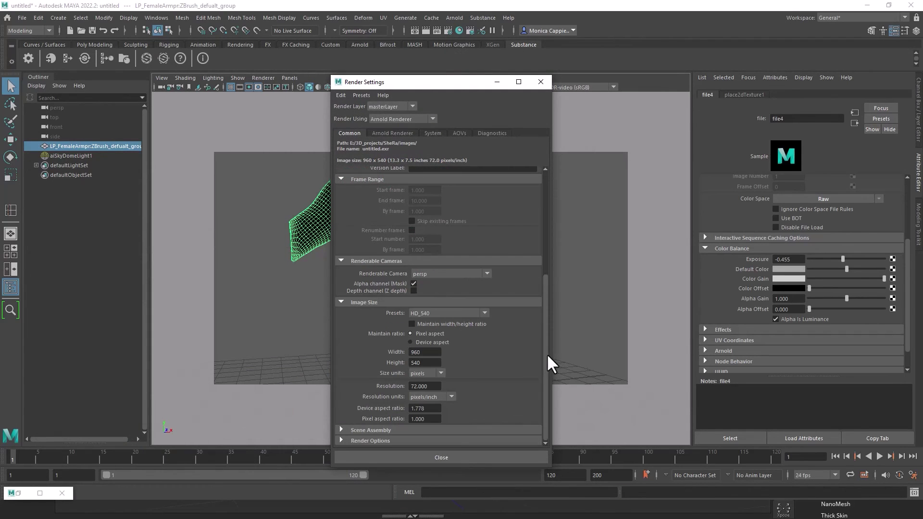
click(461, 311)
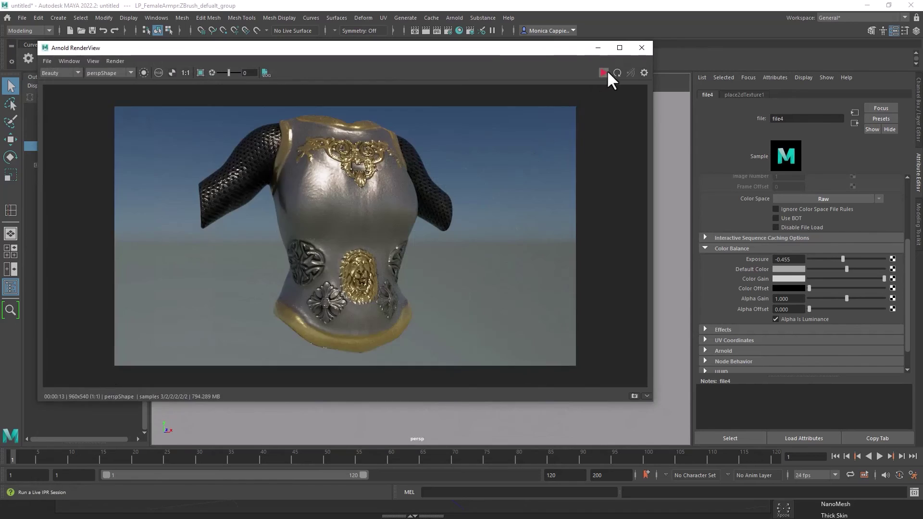
click(617, 72)
click(618, 50)
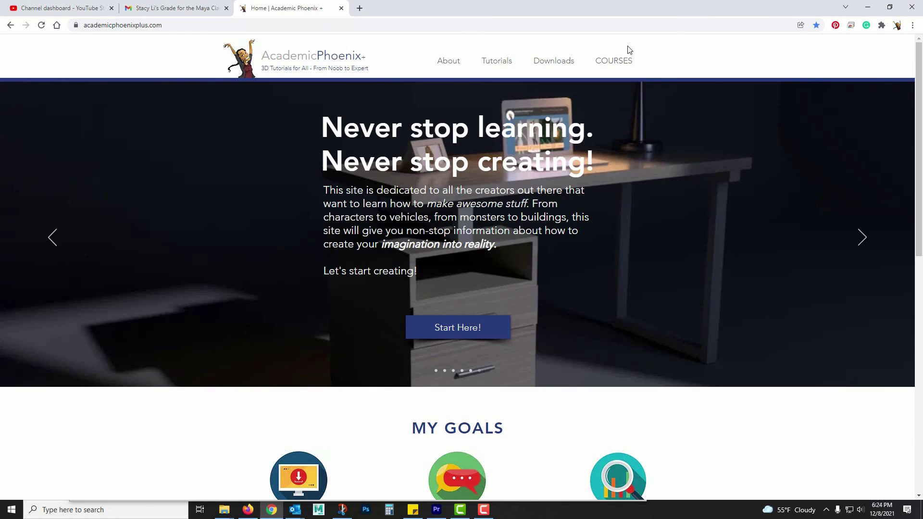
Step: On the Academic Phoenix Plus site in Chrome, review the course list and the "3D Model and Texture a Still Life" page, and return to Courses
click(618, 61)
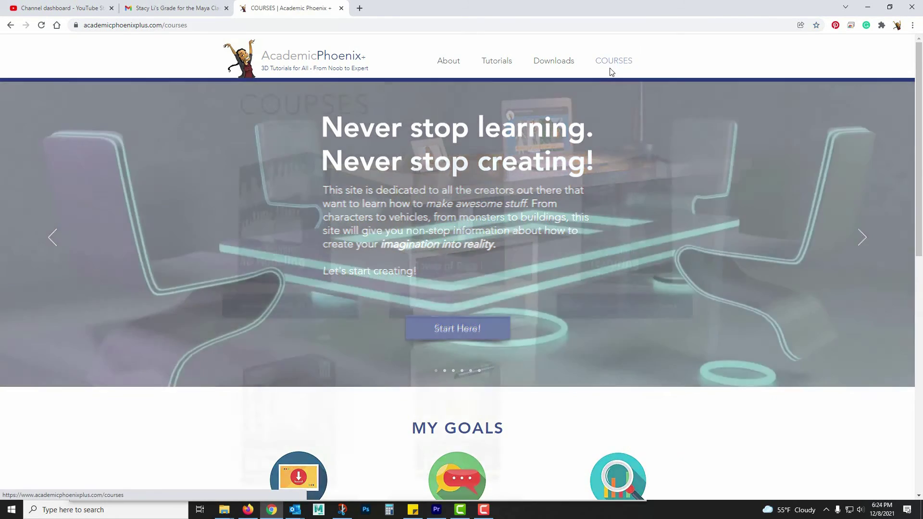
scroll(919, 150, down, 1)
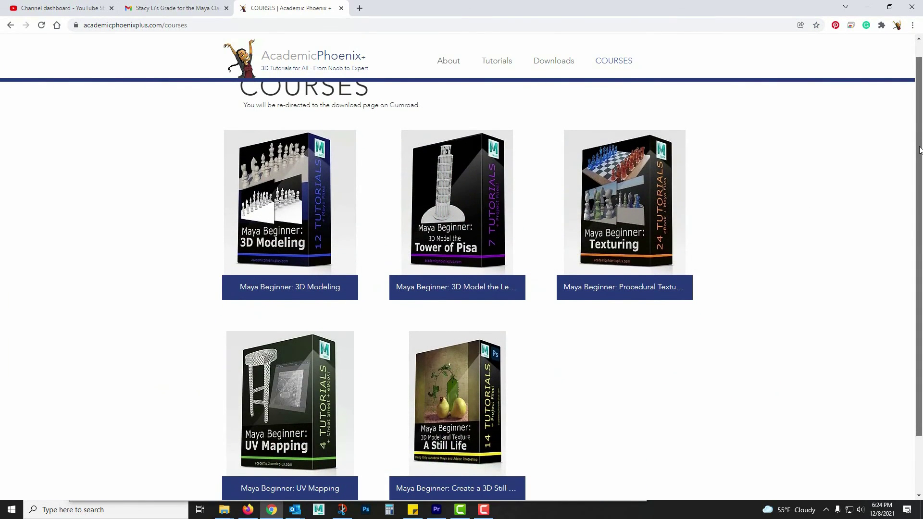
click(503, 380)
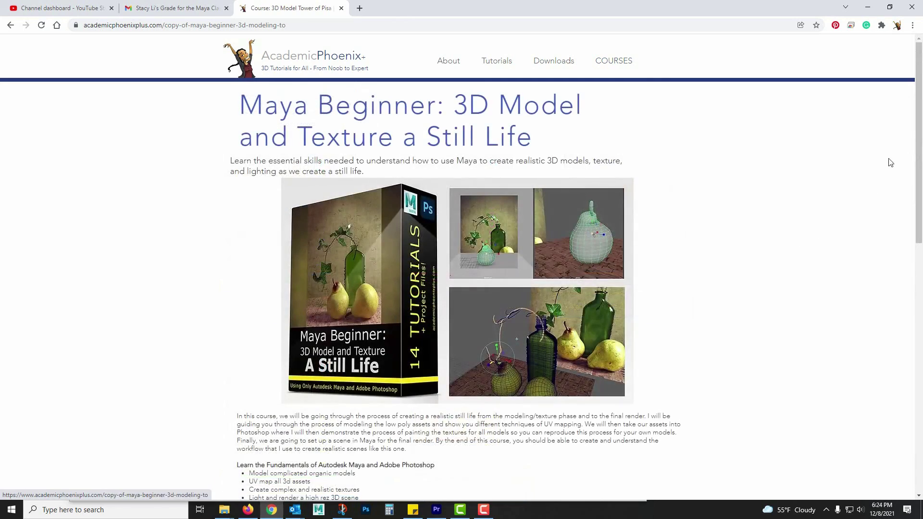
scroll(887, 168, down, 6)
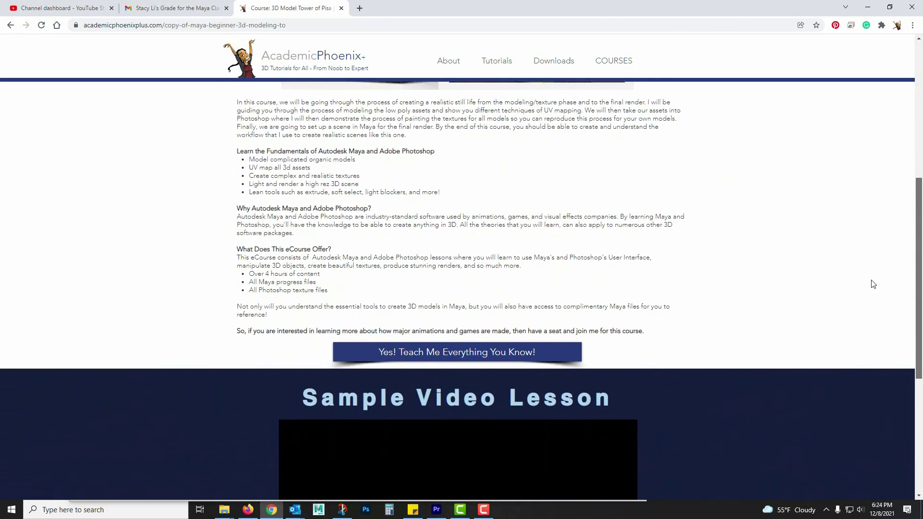
scroll(871, 313, down, 4)
scroll(880, 357, up, 7)
scroll(891, 199, up, 3)
click(611, 69)
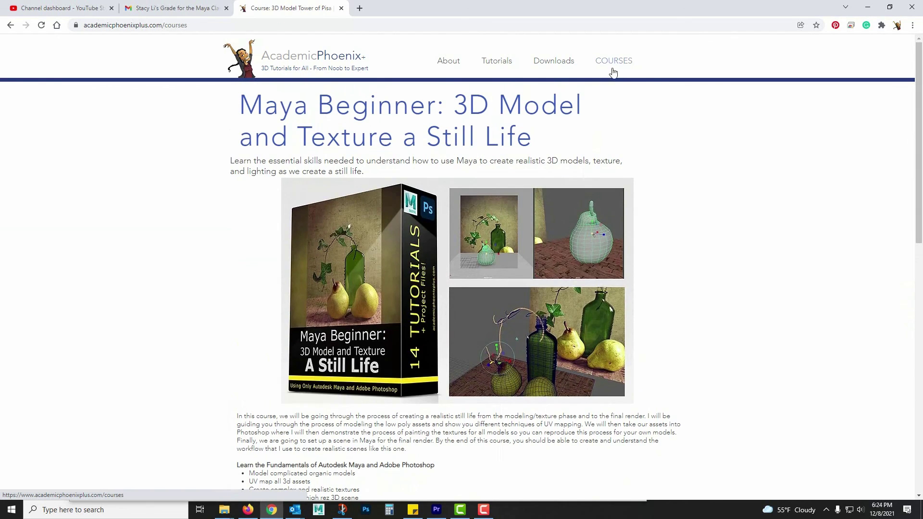